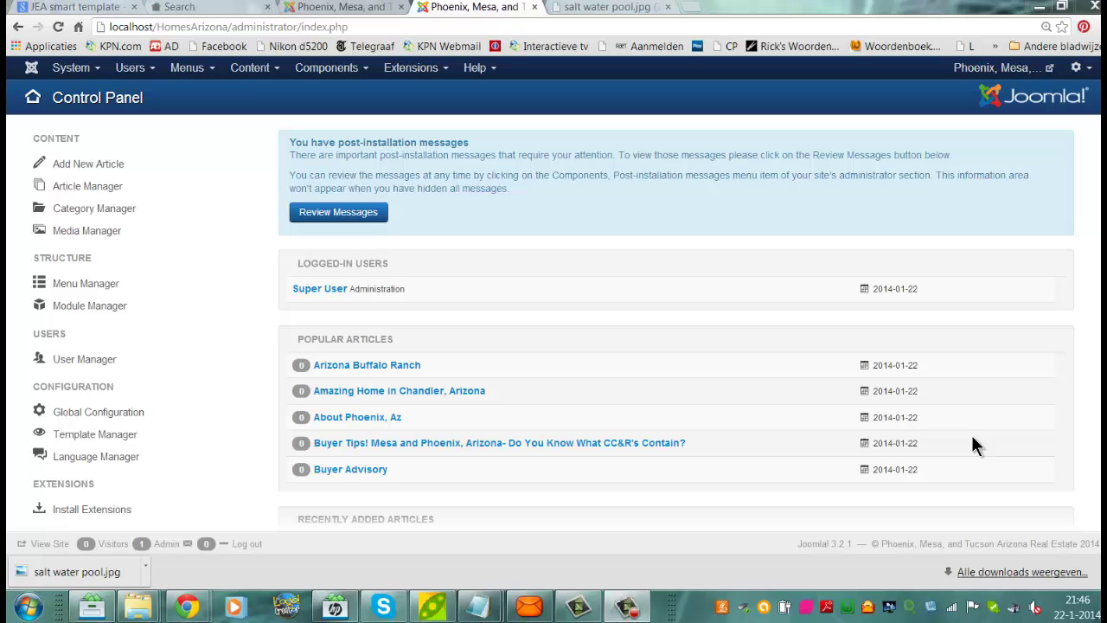
Step: Open the Template Manager styles list showing Beez3, Hathor, isis and protostar
click(413, 76)
click(432, 161)
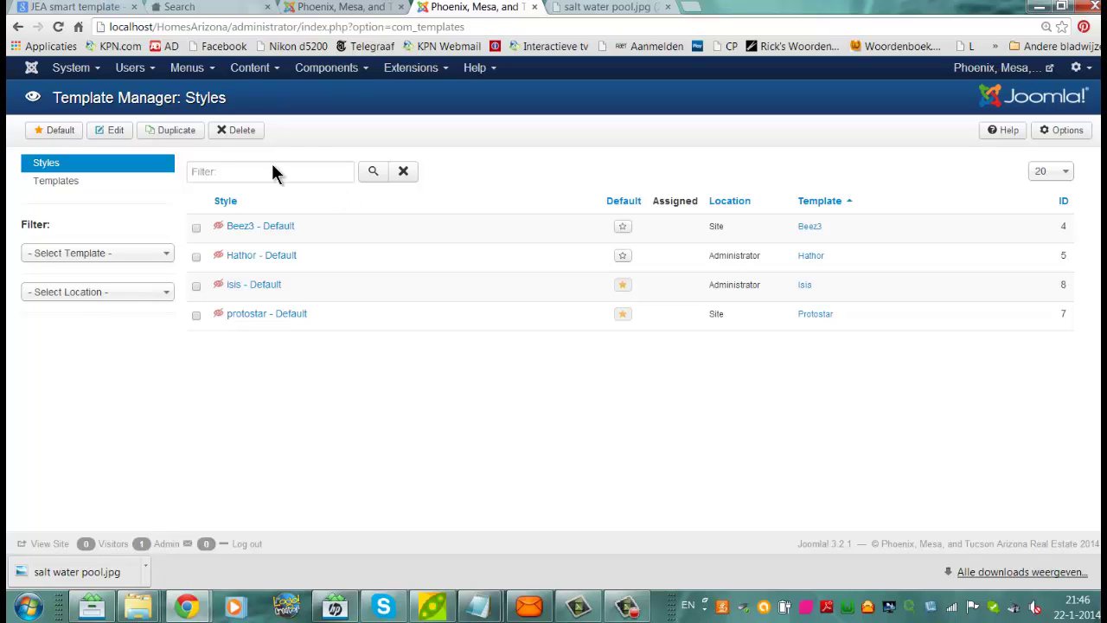
Step: Upload and install the tpl_jeasmart_11 package from Downloads through the Extension Manager
click(424, 71)
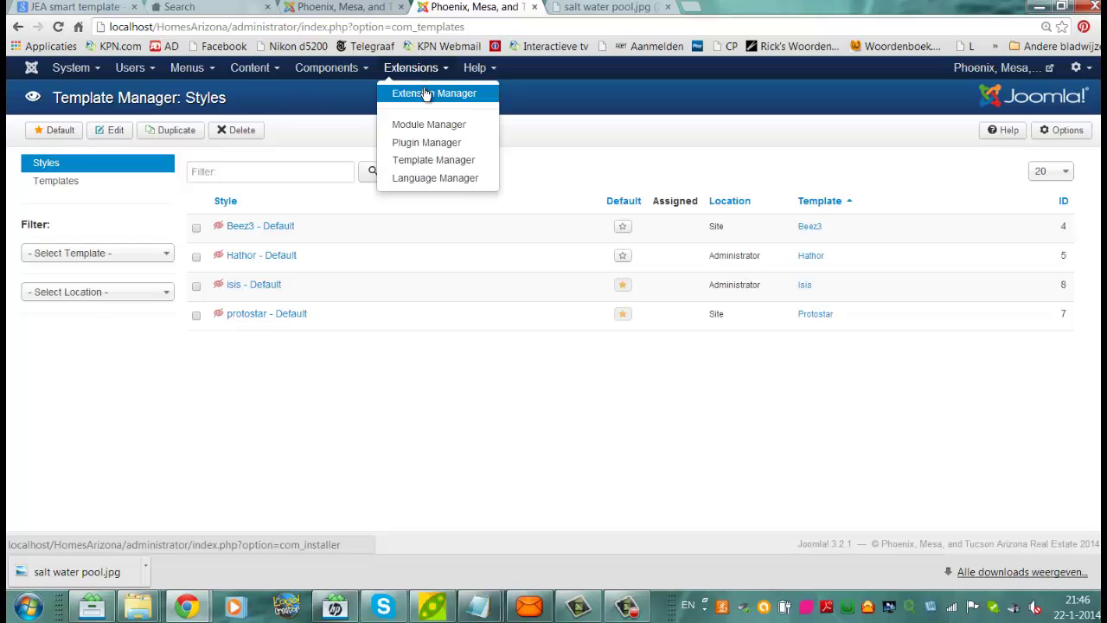
click(425, 93)
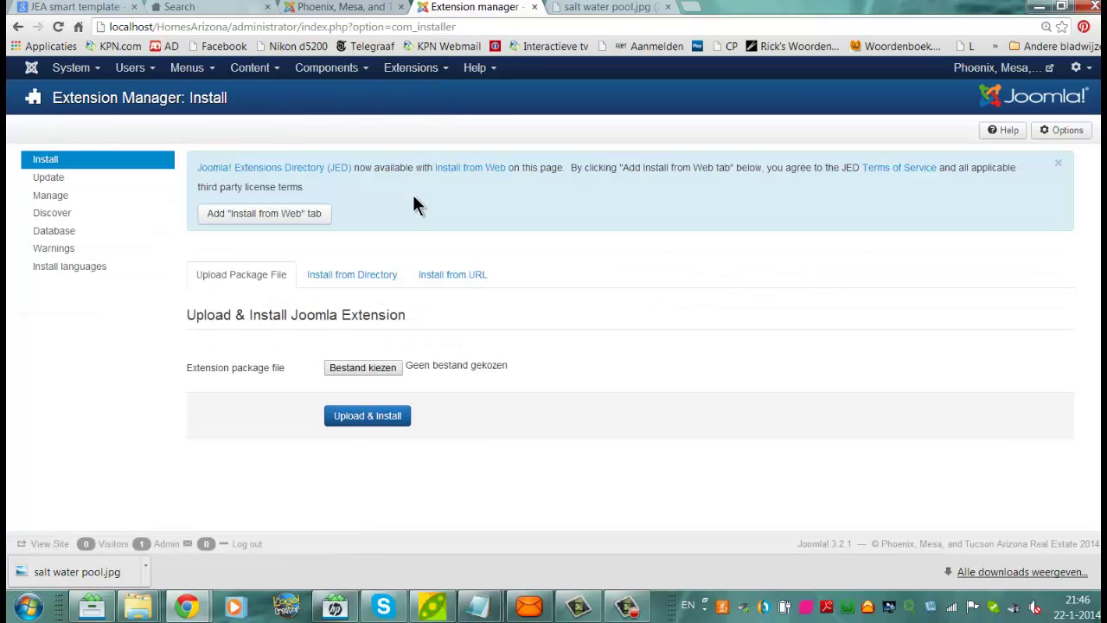
click(370, 370)
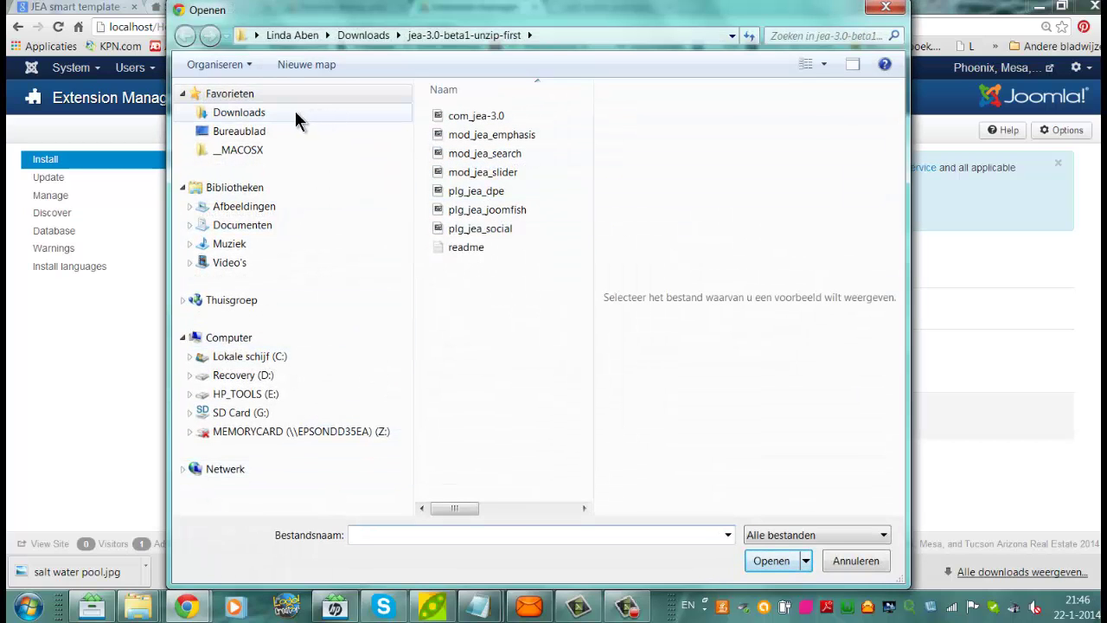
click(257, 114)
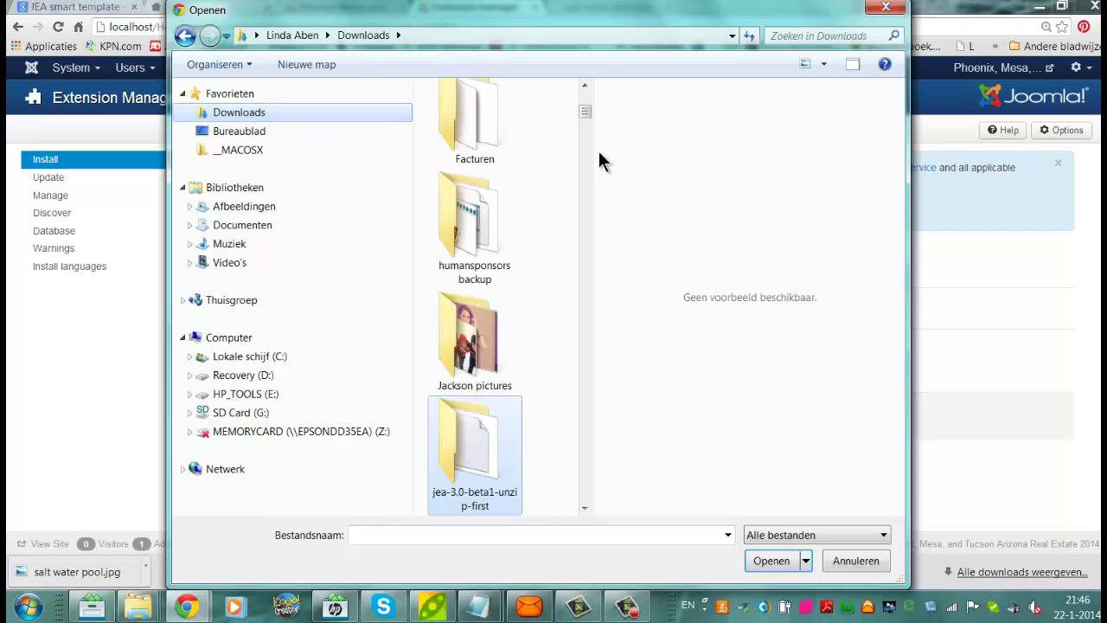
mouse_move(586, 113)
mouse_down()
mouse_move(596, 477)
mouse_move(591, 459)
mouse_up()
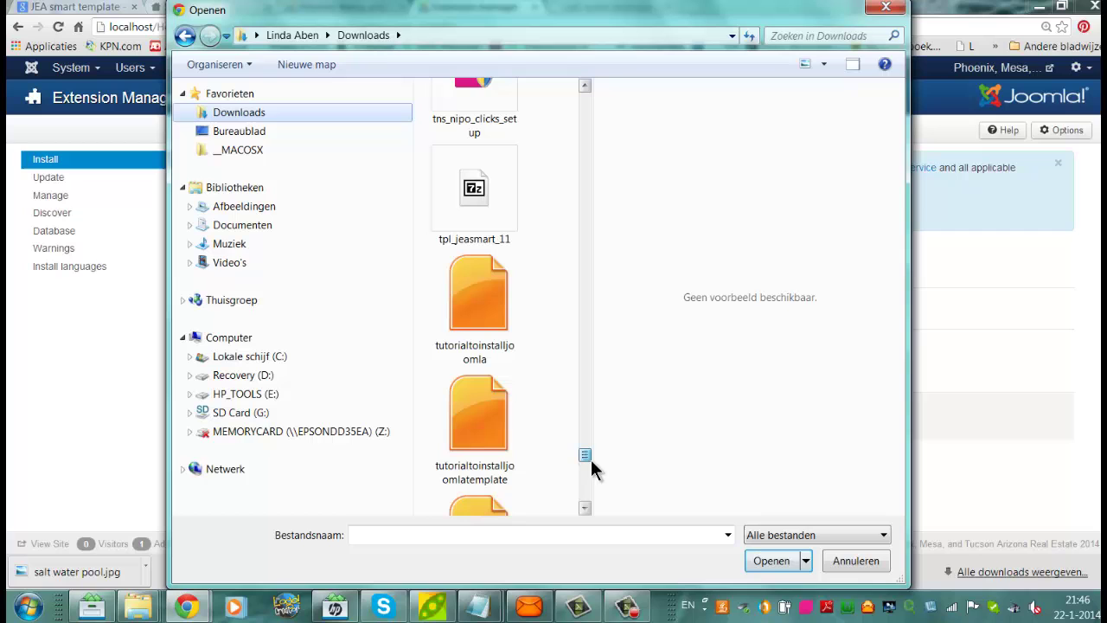
click(503, 234)
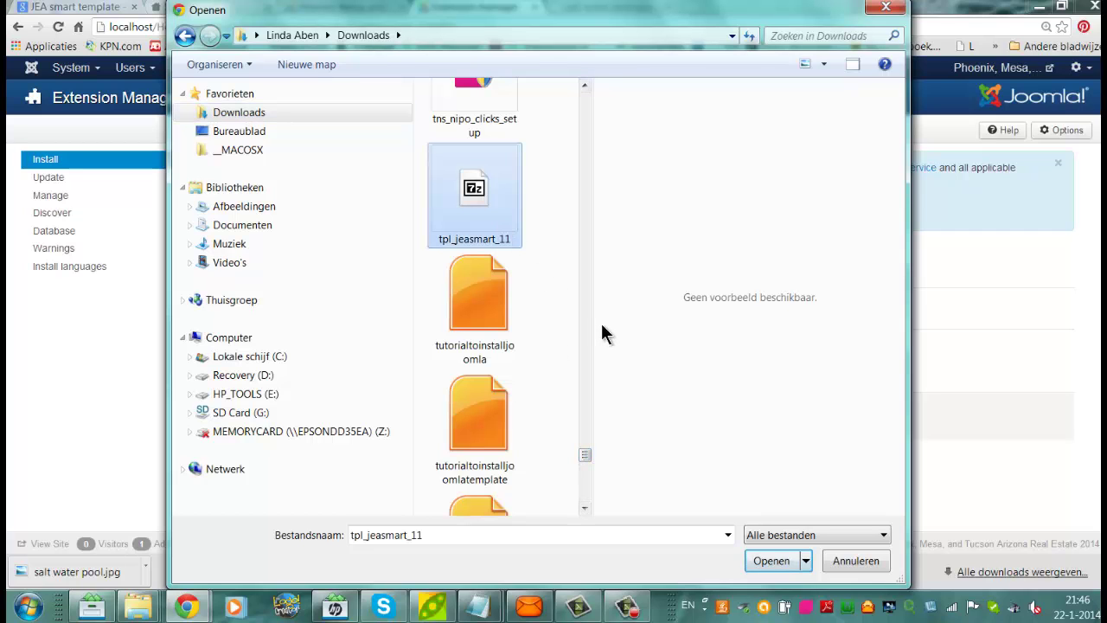
click(758, 564)
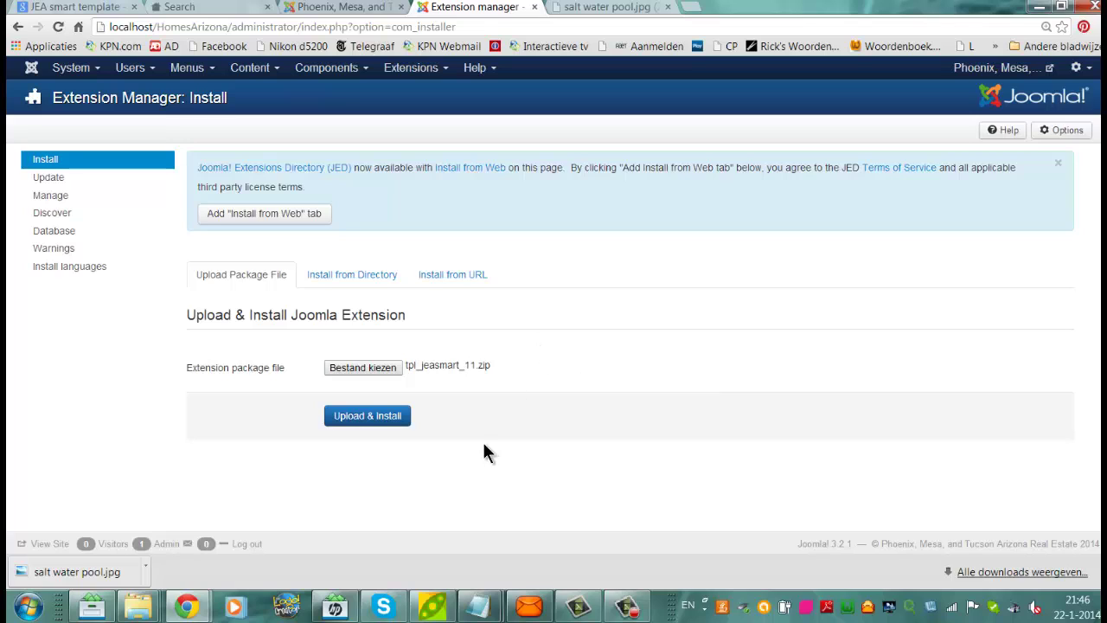
click(360, 417)
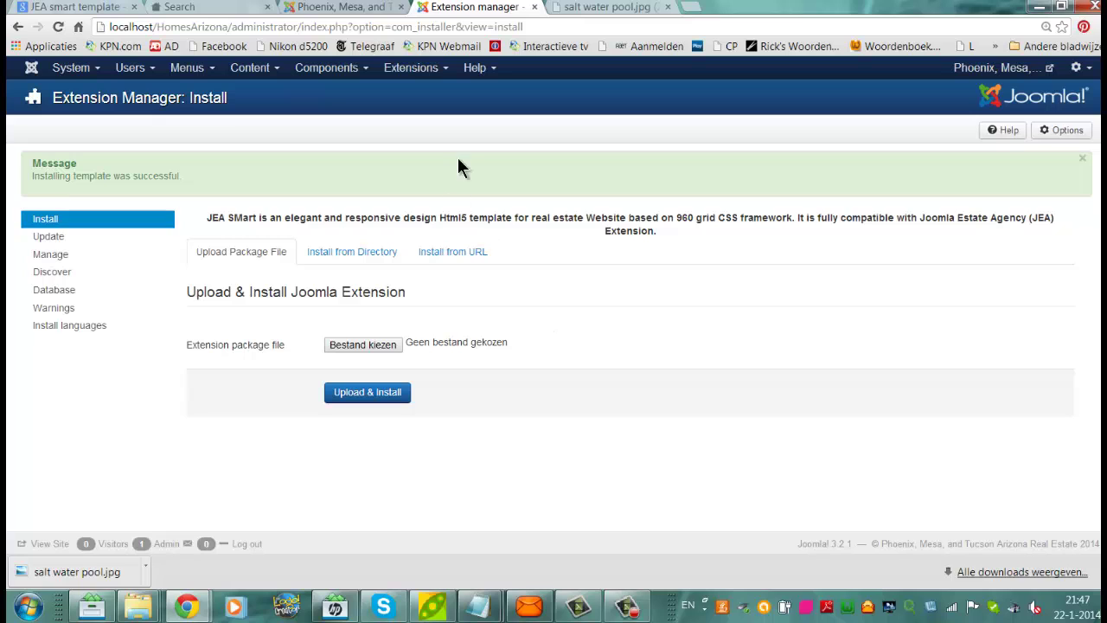
Step: Mark the JEA Smart - Default style as the default site template
click(412, 68)
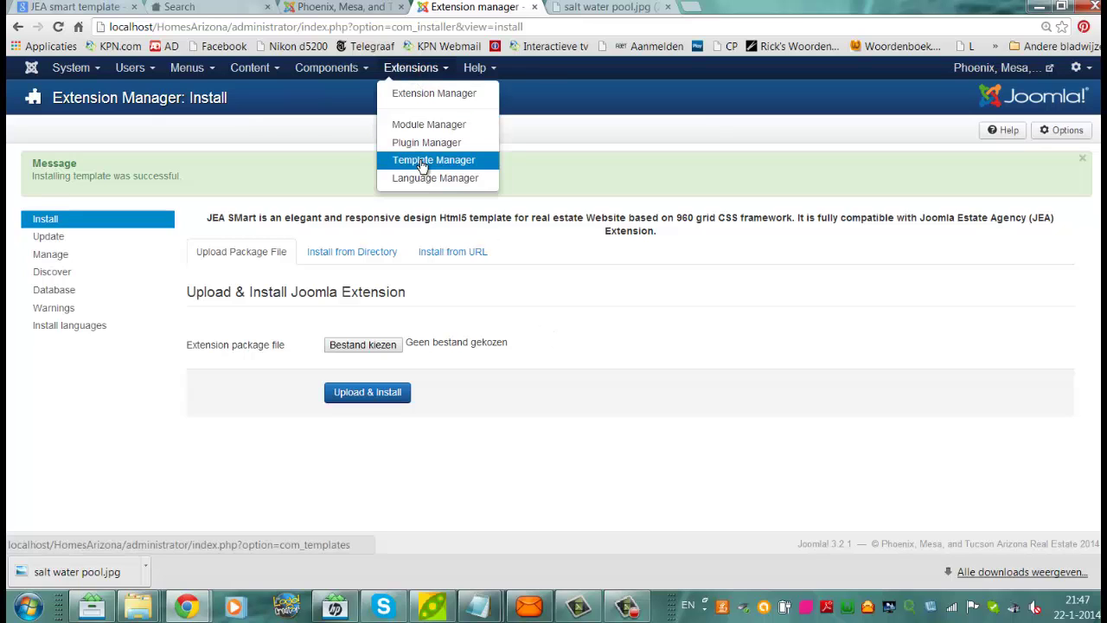
click(420, 155)
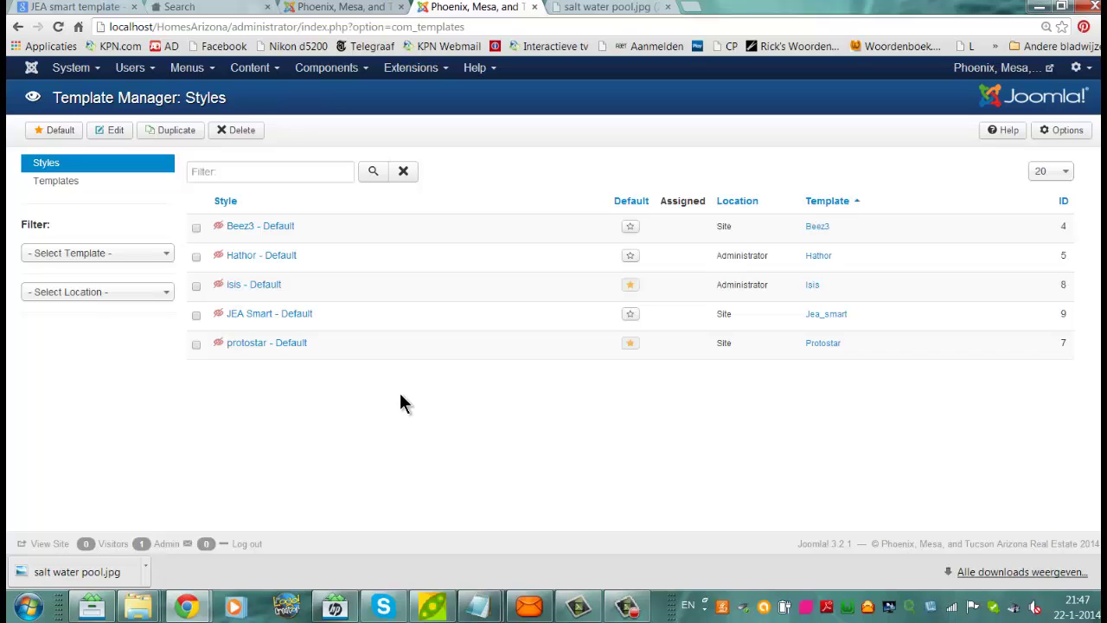
click(632, 317)
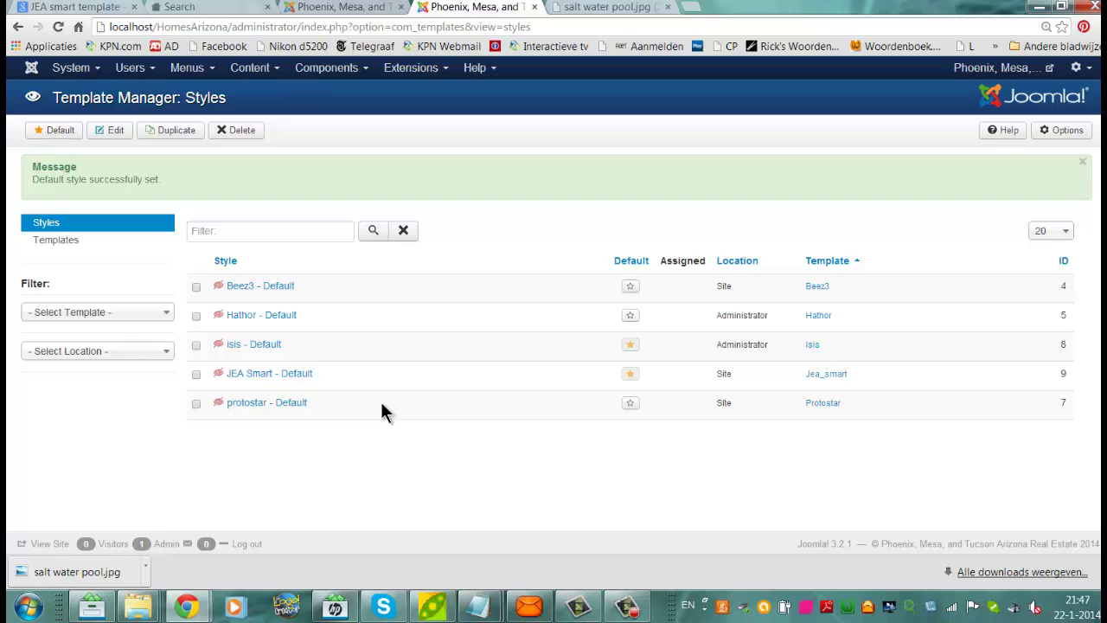
Step: Assign JEA Smart - Default to the Home menu item and save and close it
click(263, 372)
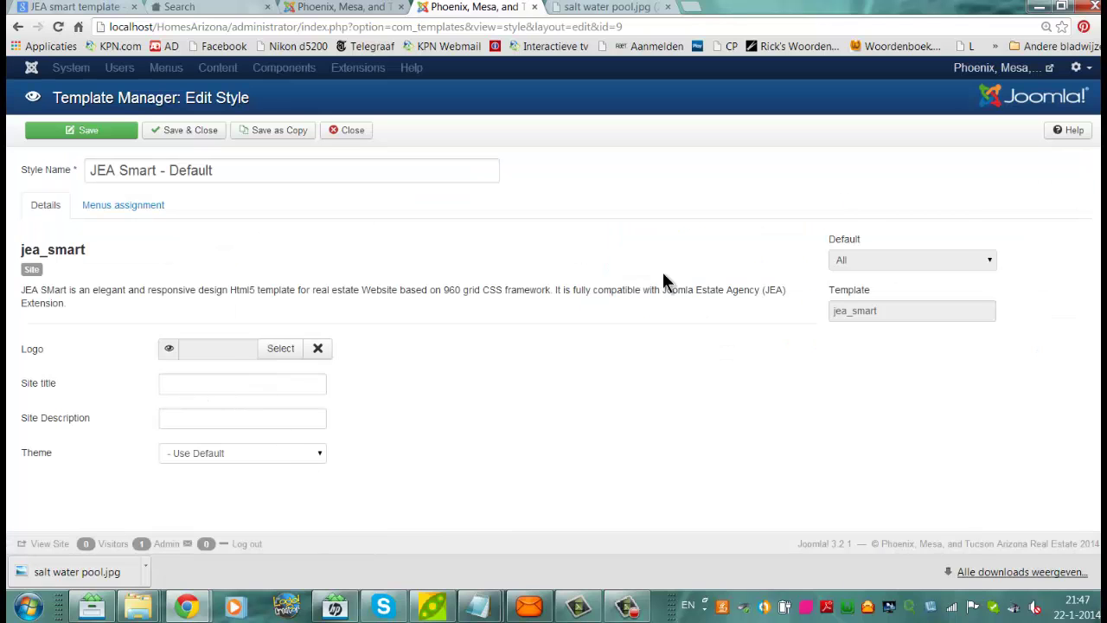
scroll(554, 270, down, 1)
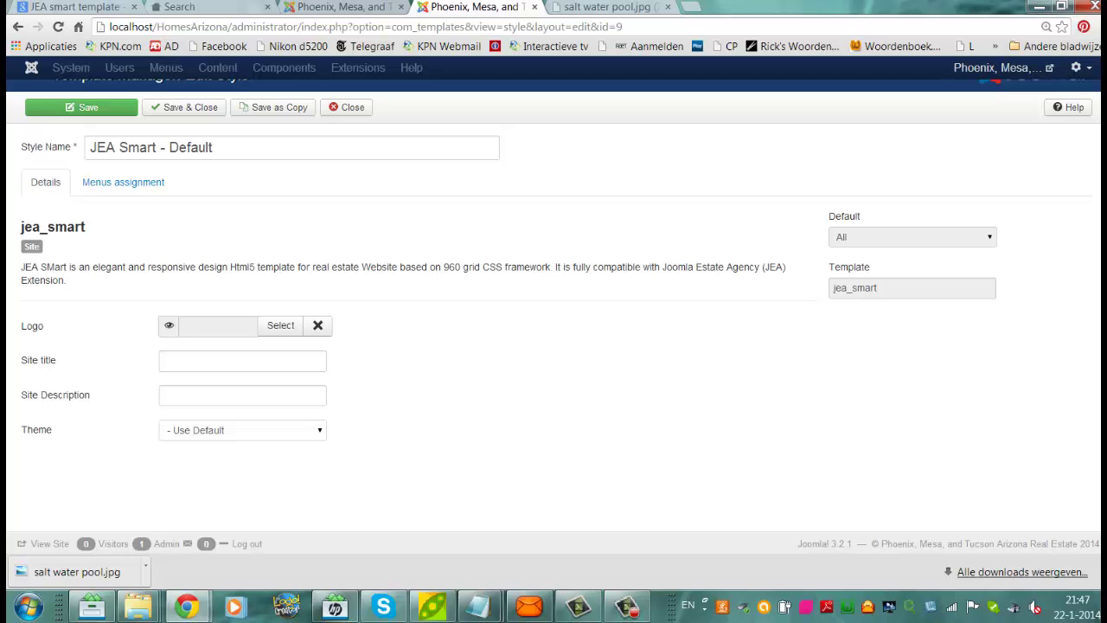
click(154, 180)
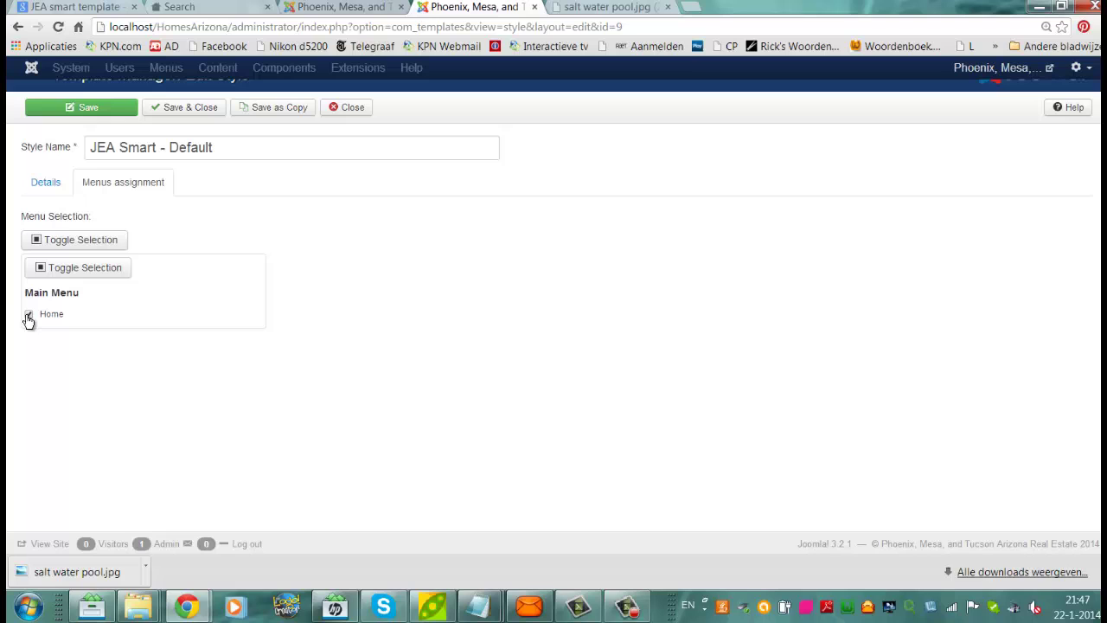
click(170, 111)
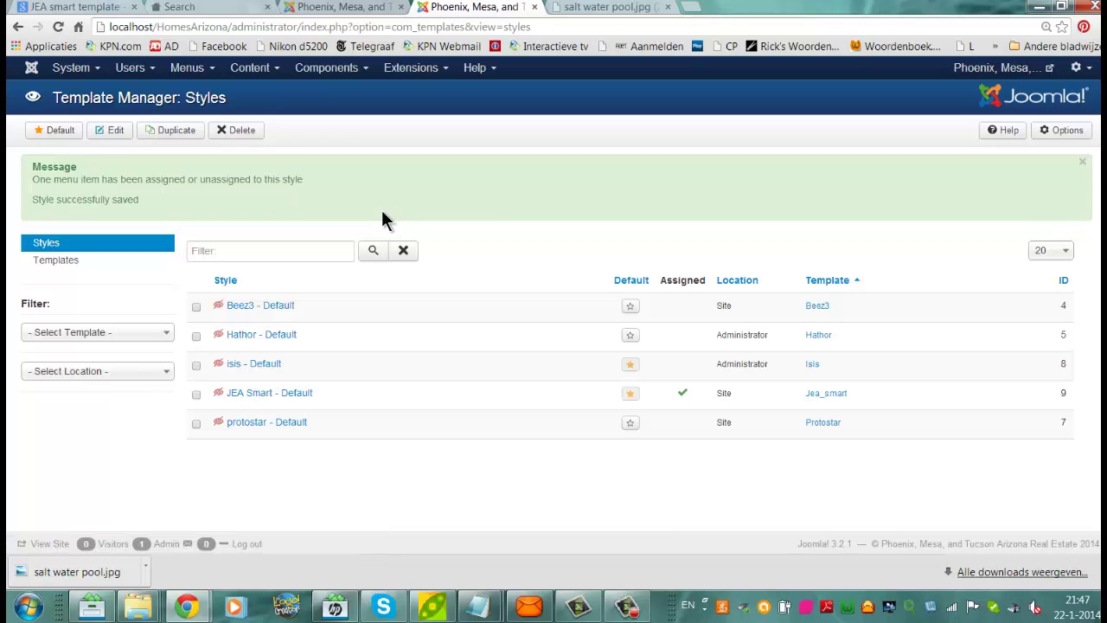
Step: Go to localhost/homes to open the HomesArizona site front end
click(566, 8)
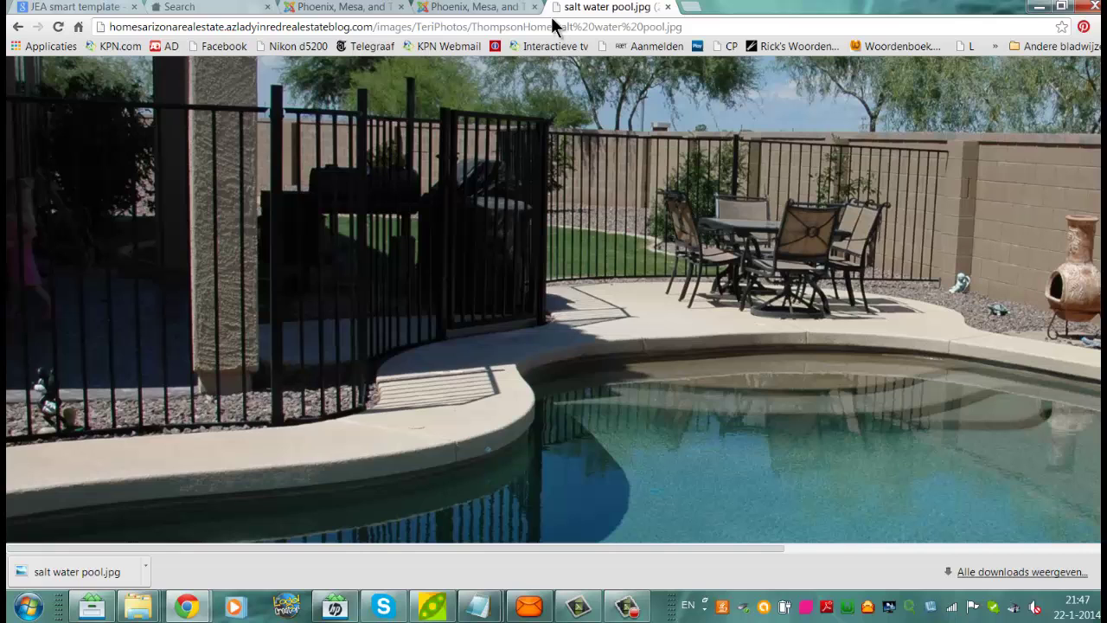
click(551, 28)
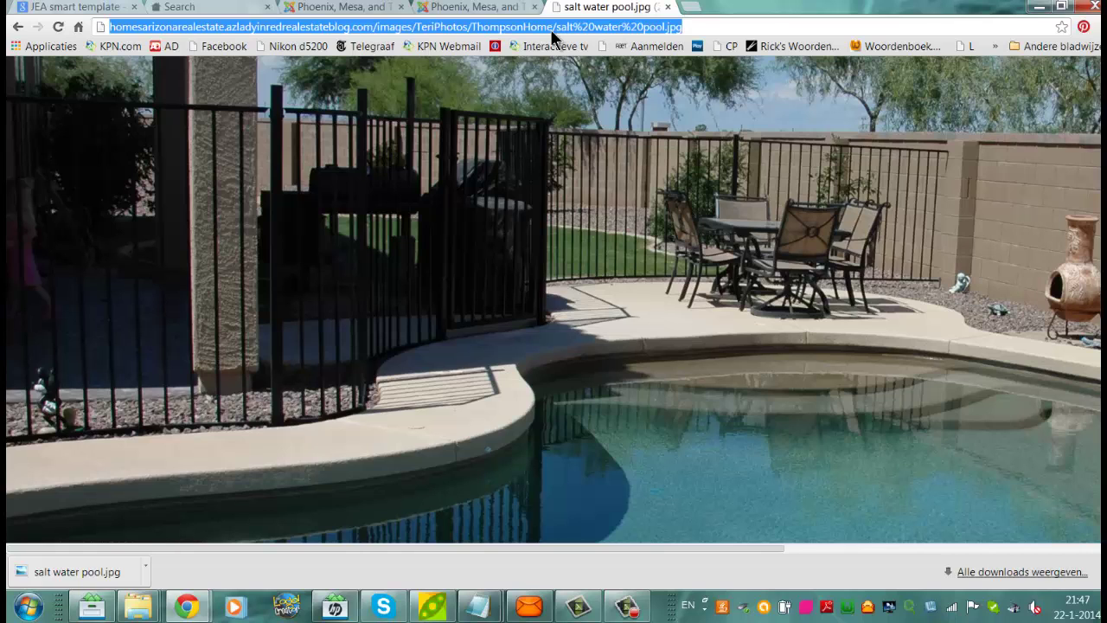
text(ho)
key(BackSpace)
key(BackSpace)
key(BackSpace)
text(lo)
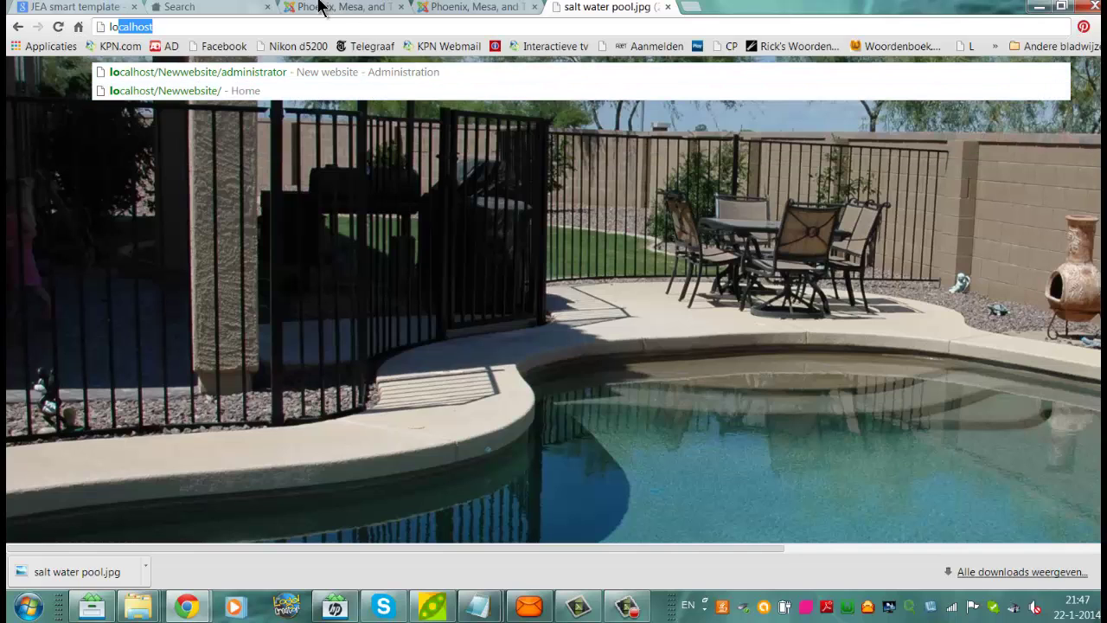
text(calhost)
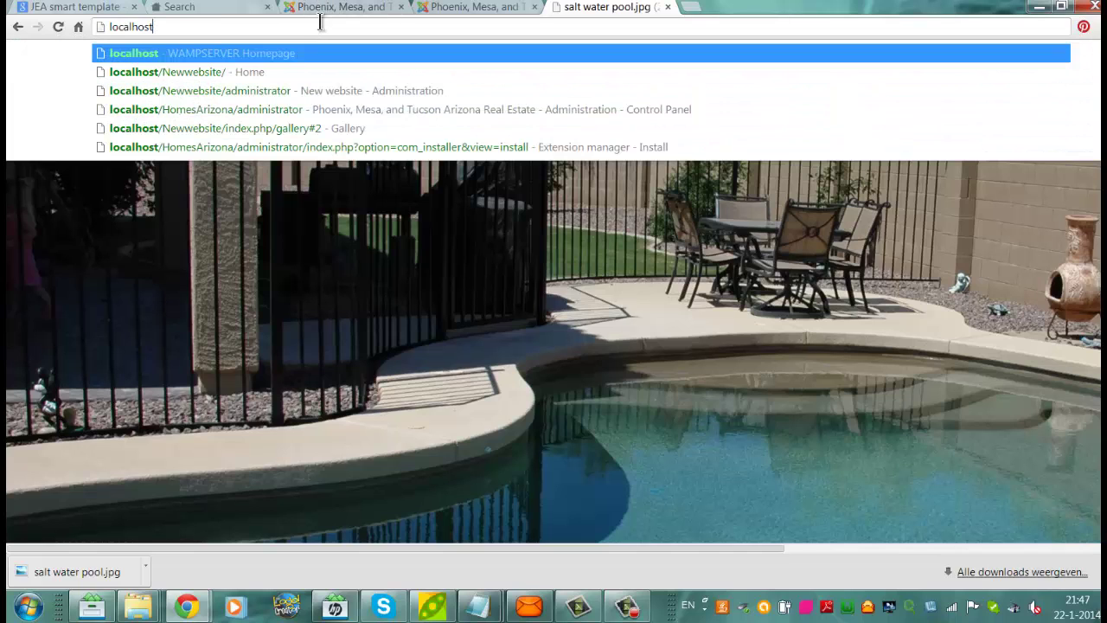
text(/)
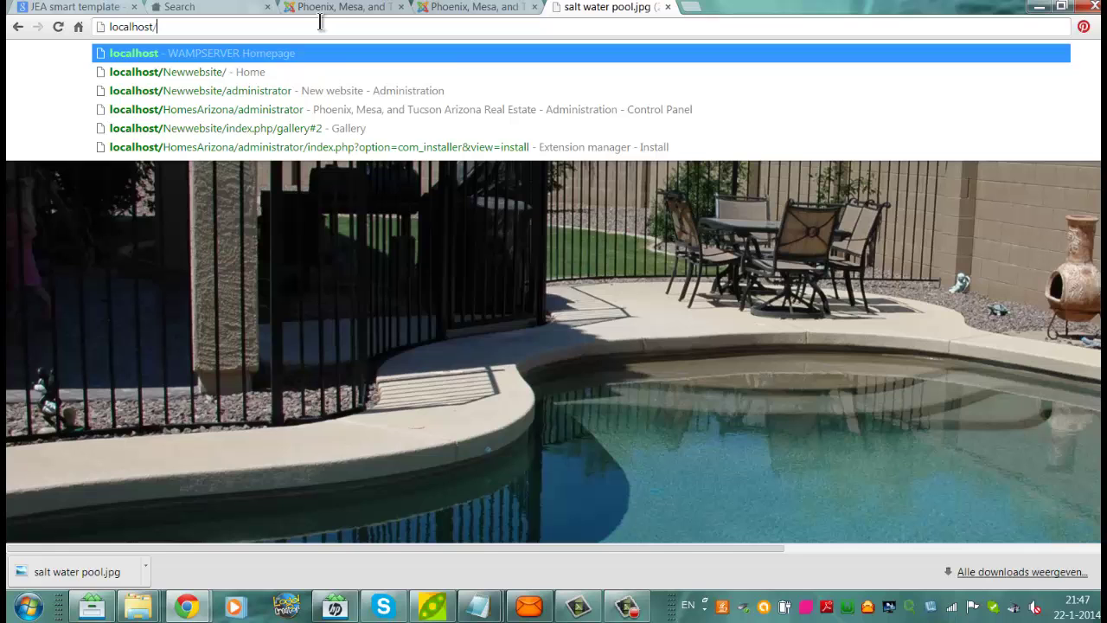
text(homes)
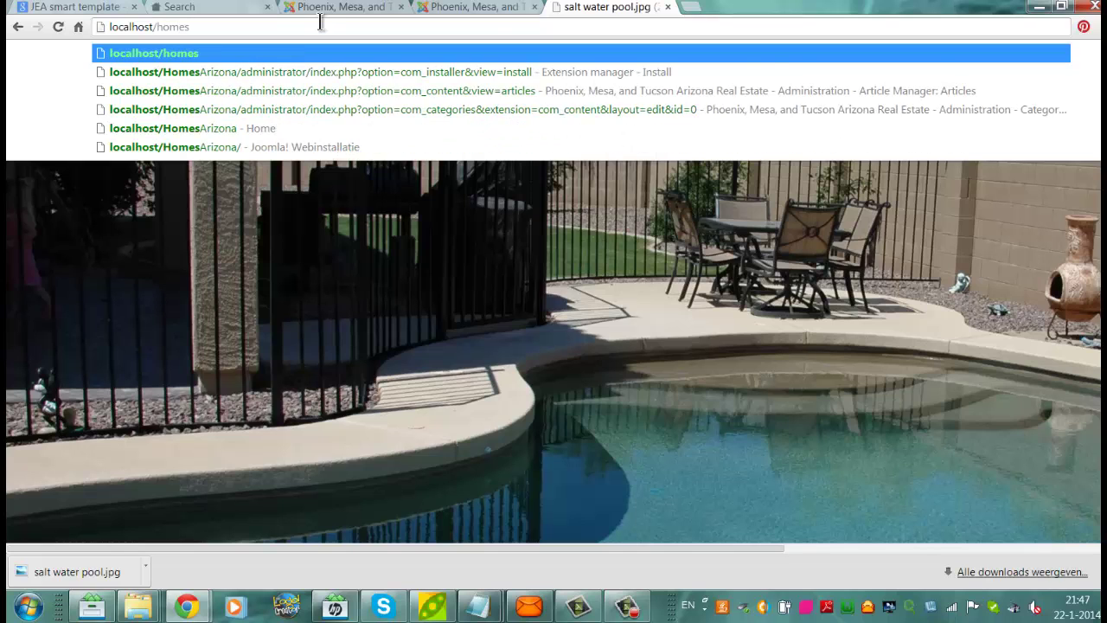
click(170, 144)
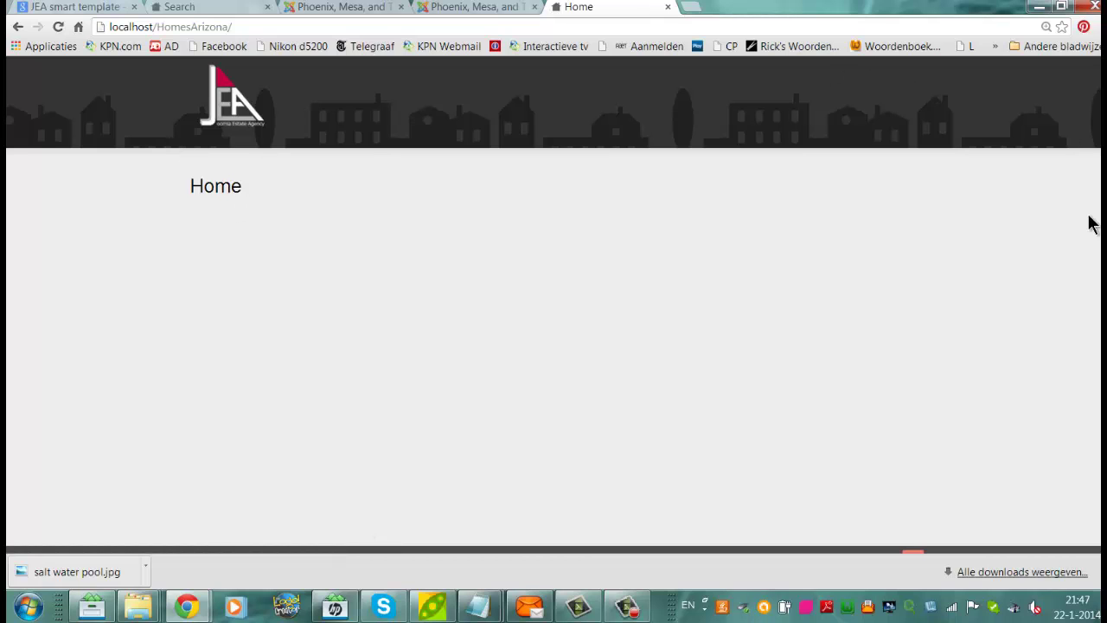
Step: Reload the home page and scroll through it to check the JEA Smart layout
scroll(554, 305, down, 1)
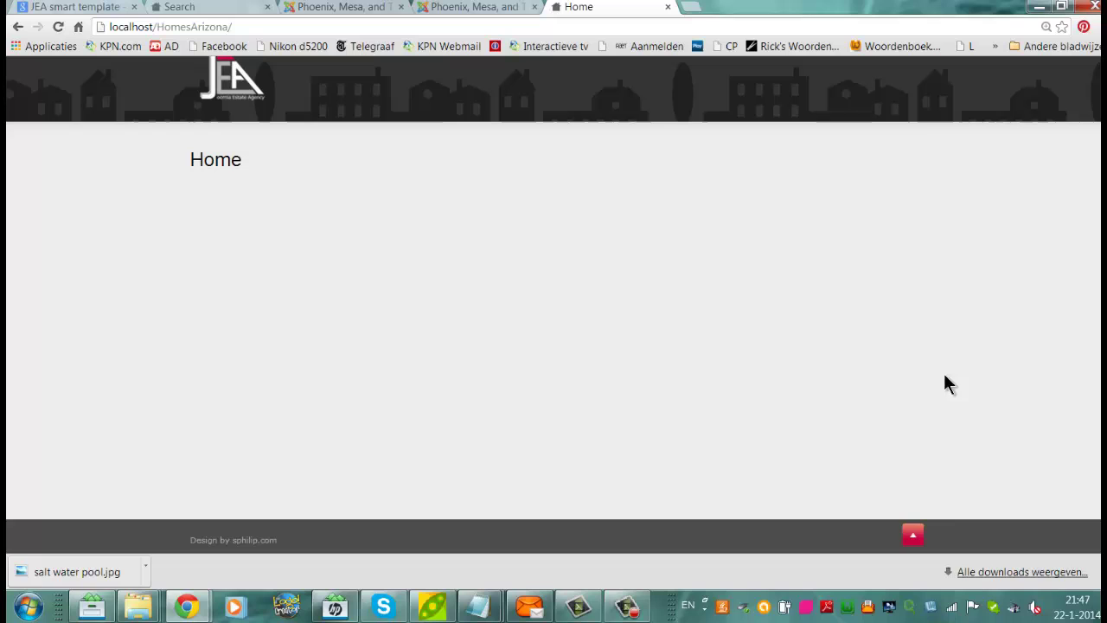
click(918, 537)
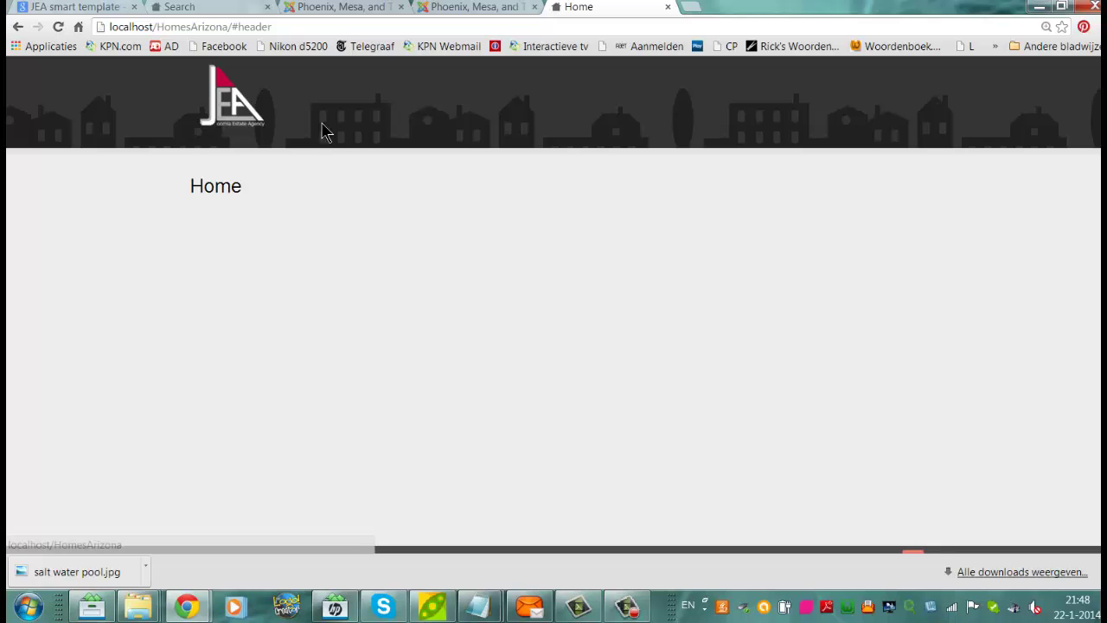
click(337, 125)
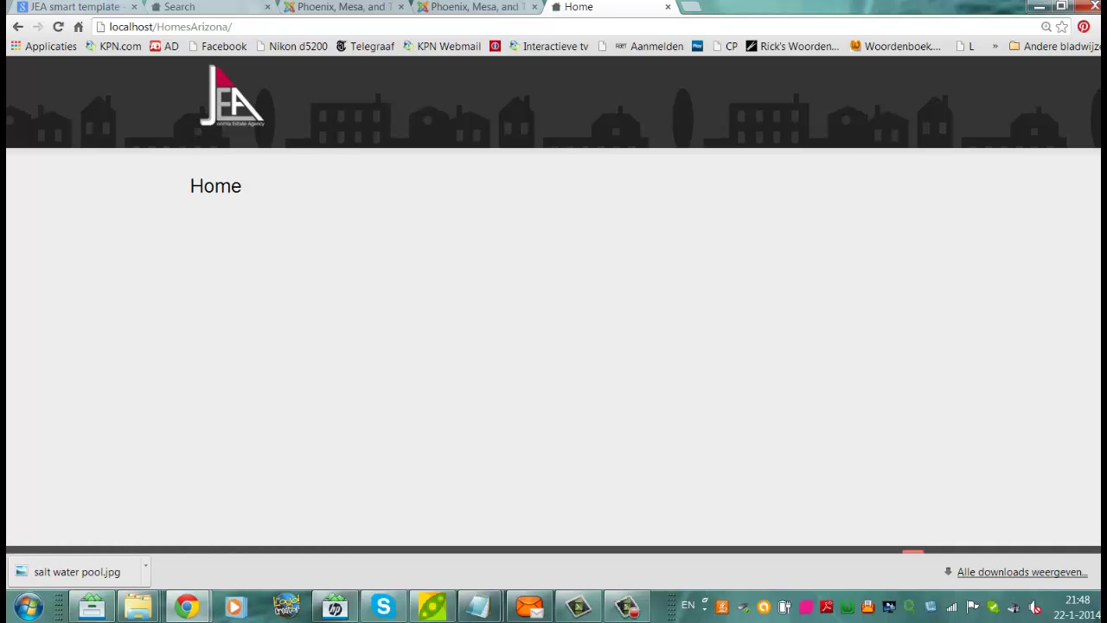
scroll(554, 305, down, 1)
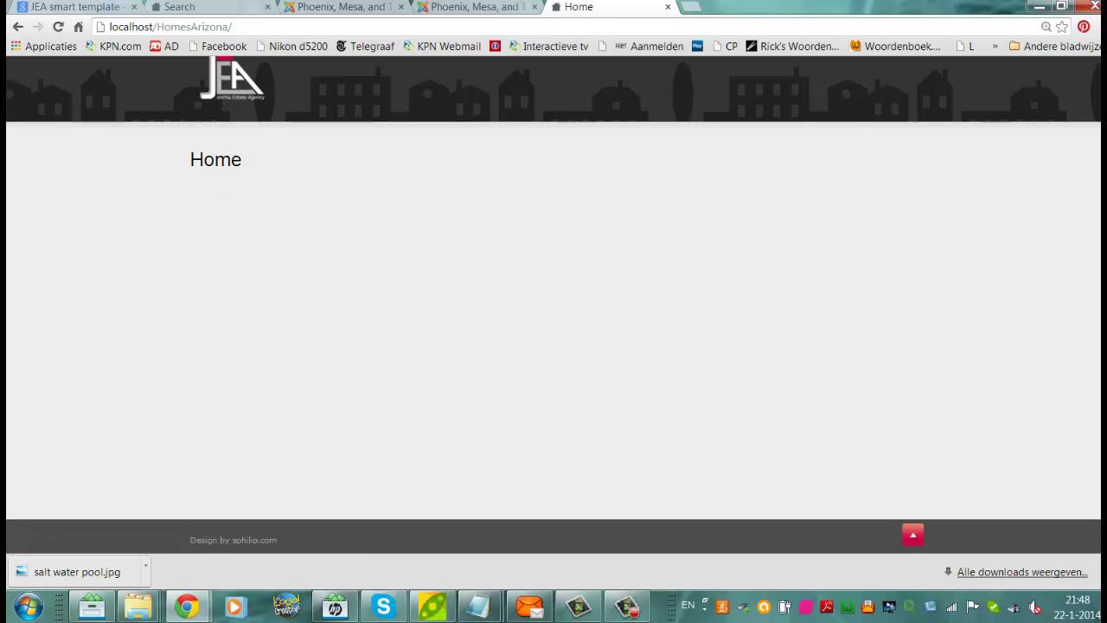
click(914, 534)
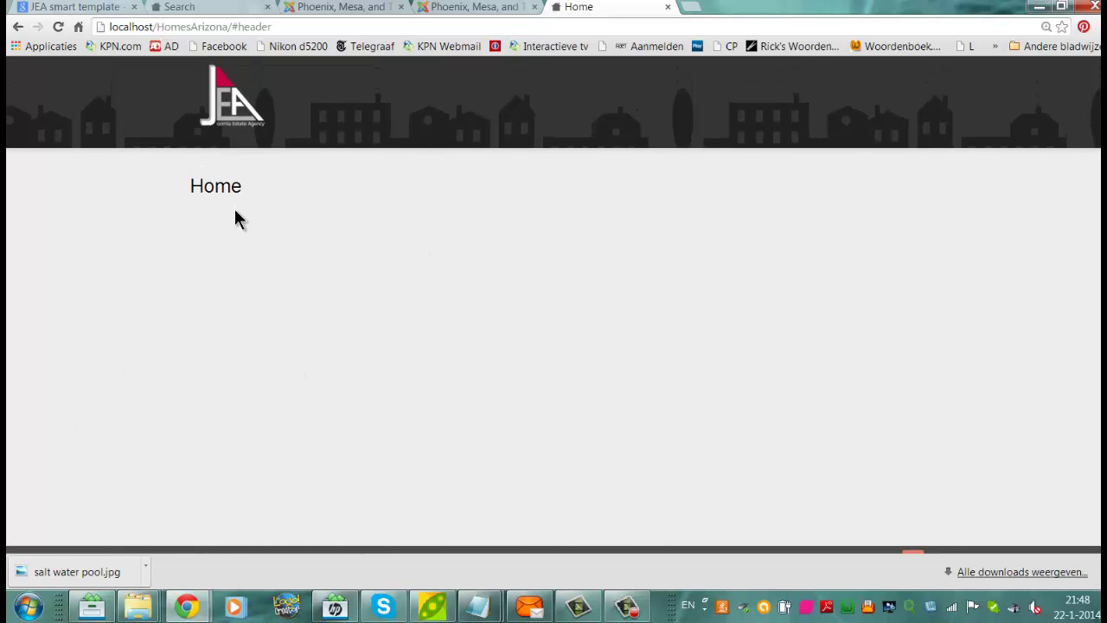
Step: Start a new Main Menu item of type Category Blog linked to the Blog category
click(458, 7)
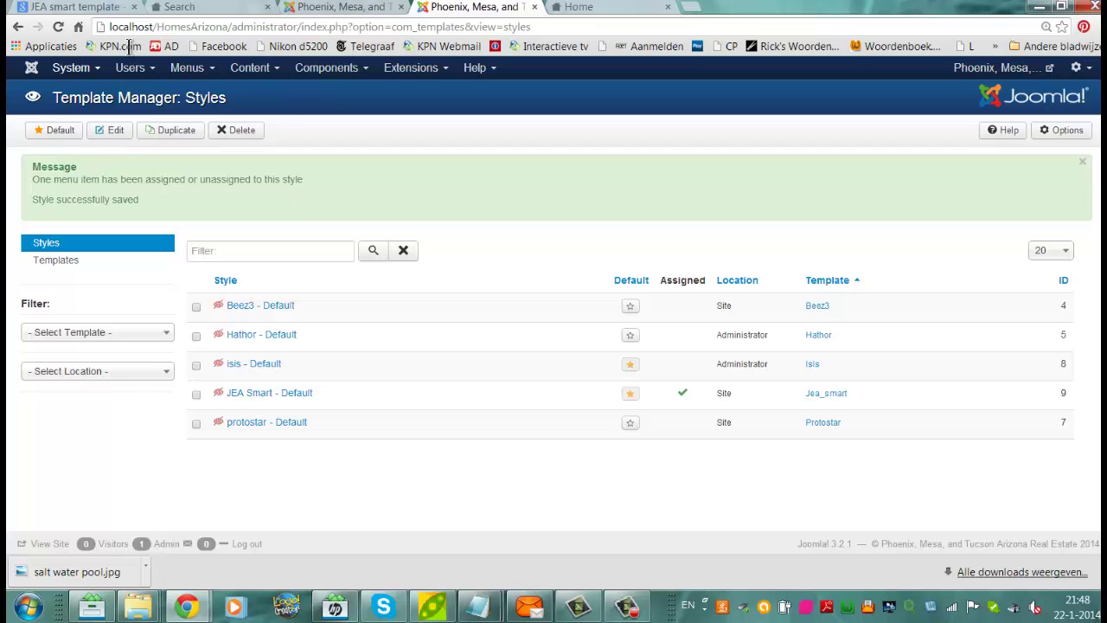
click(189, 69)
mouse_move(212, 93)
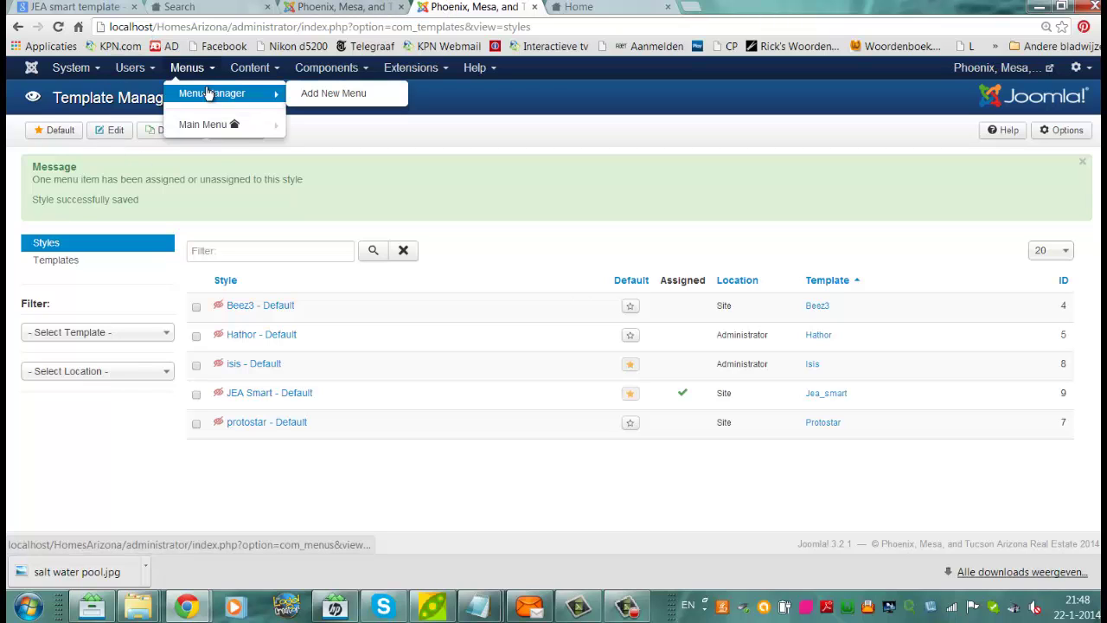
click(212, 125)
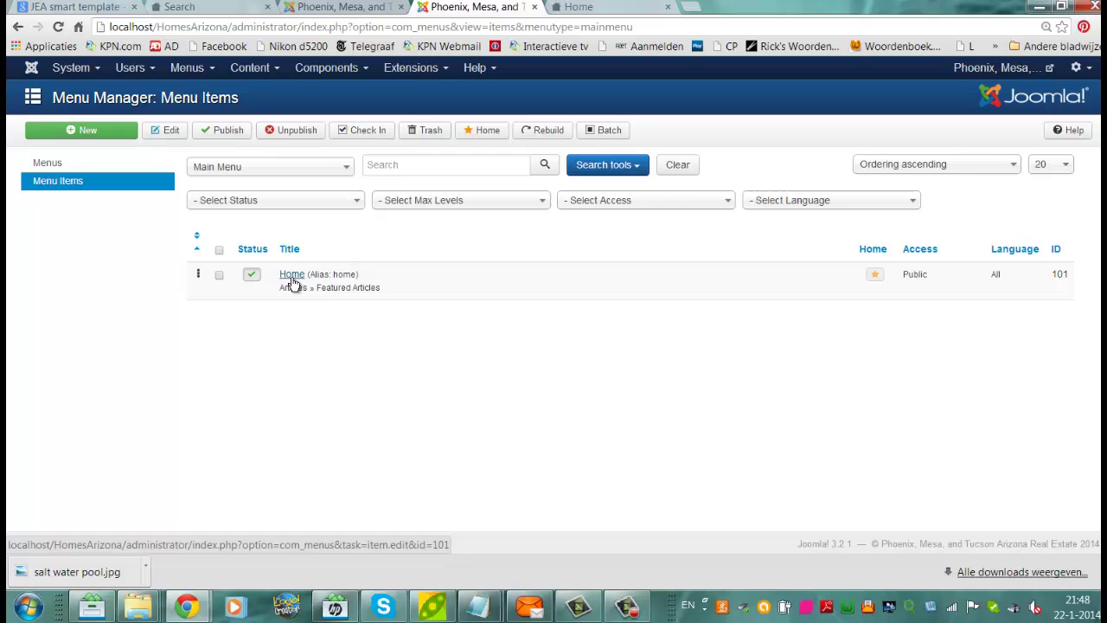
click(97, 134)
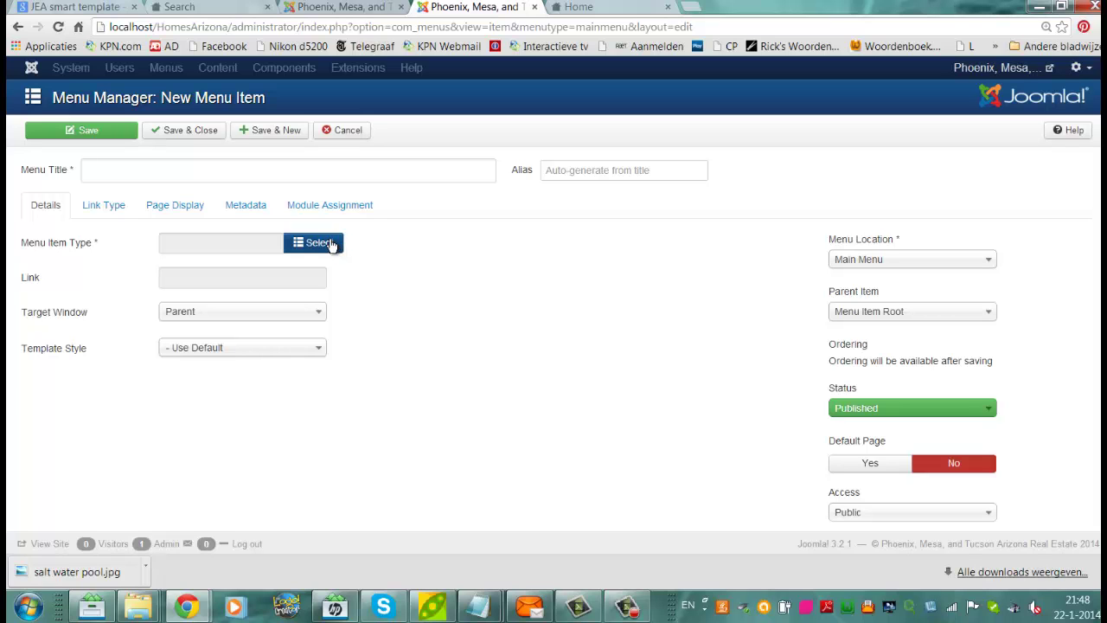
click(330, 243)
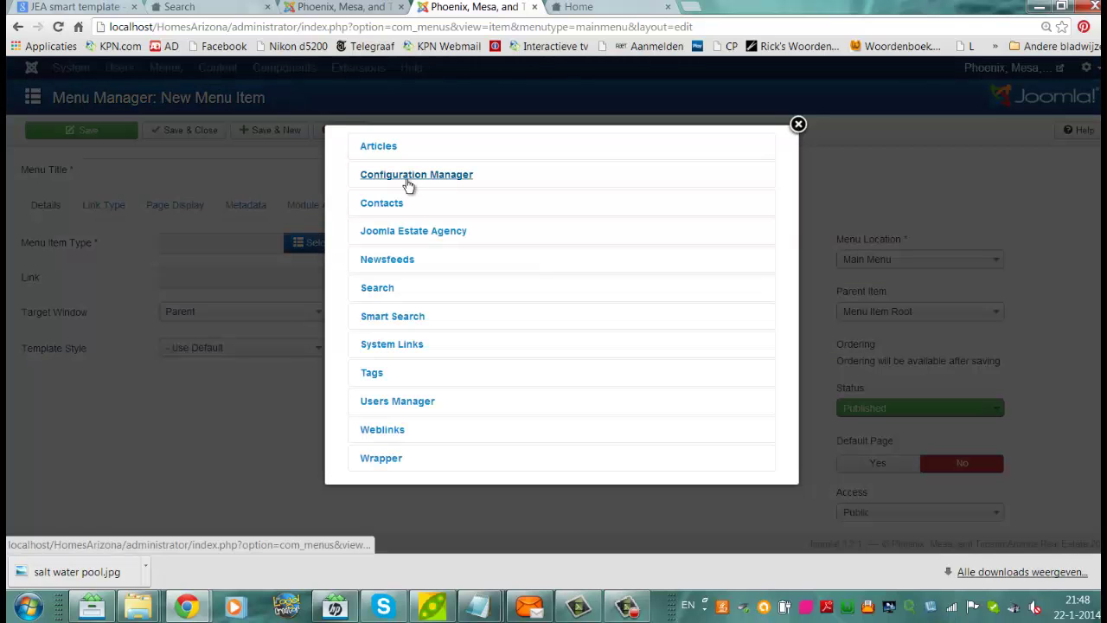
click(532, 146)
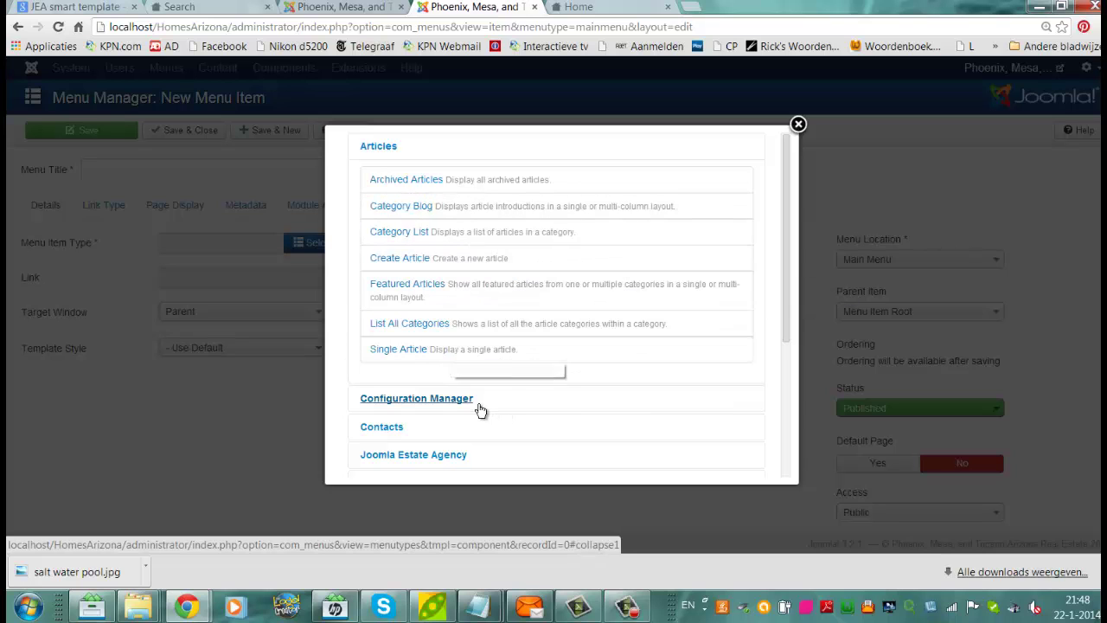
click(405, 210)
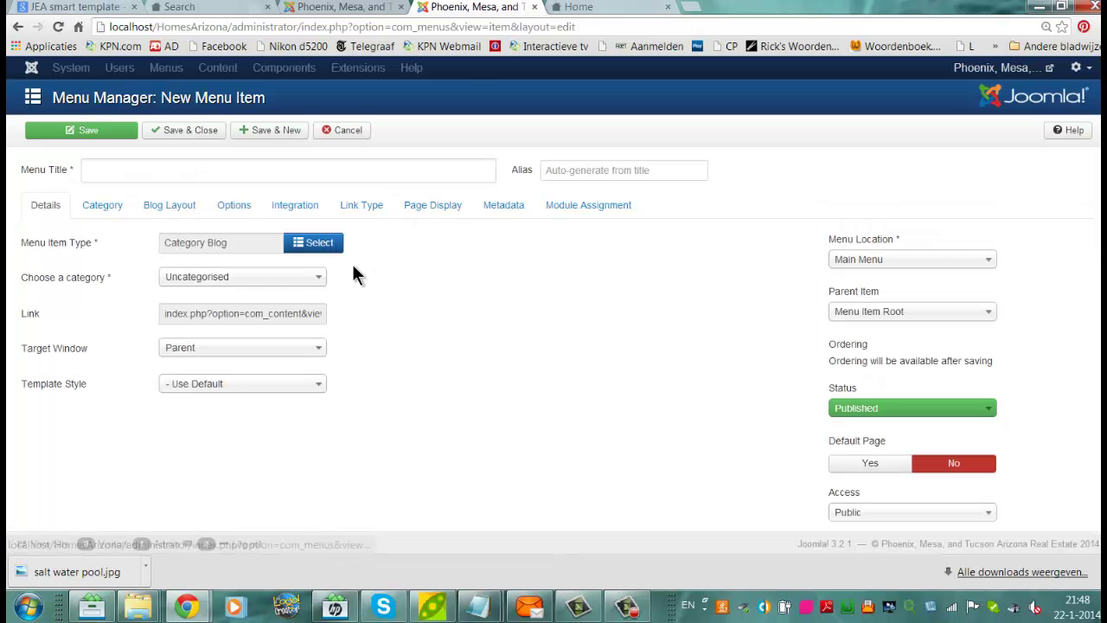
click(304, 282)
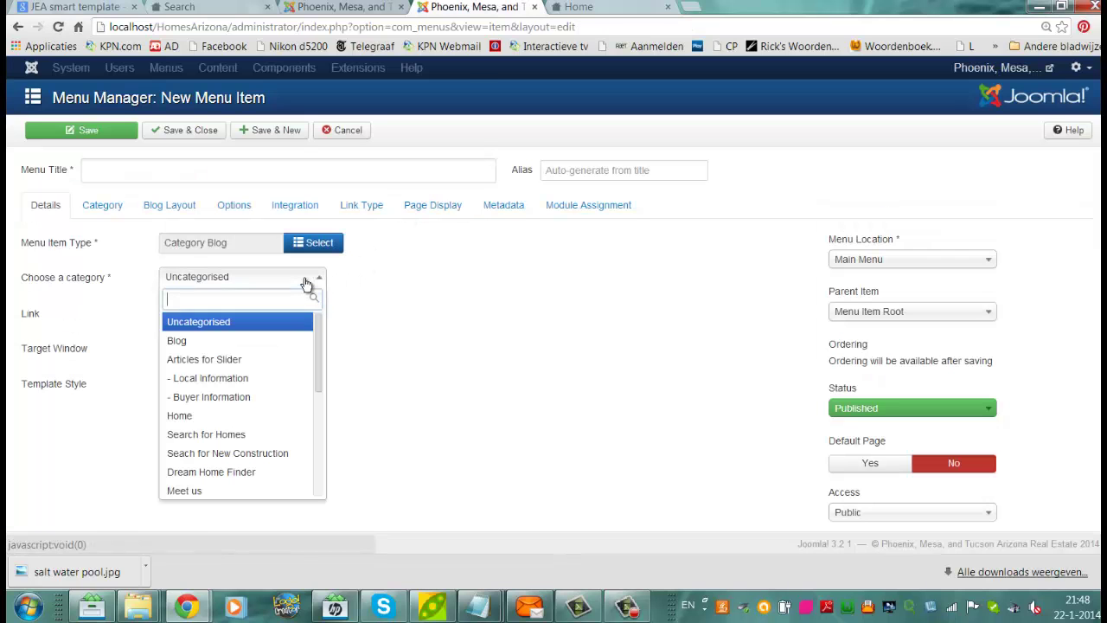
click(268, 344)
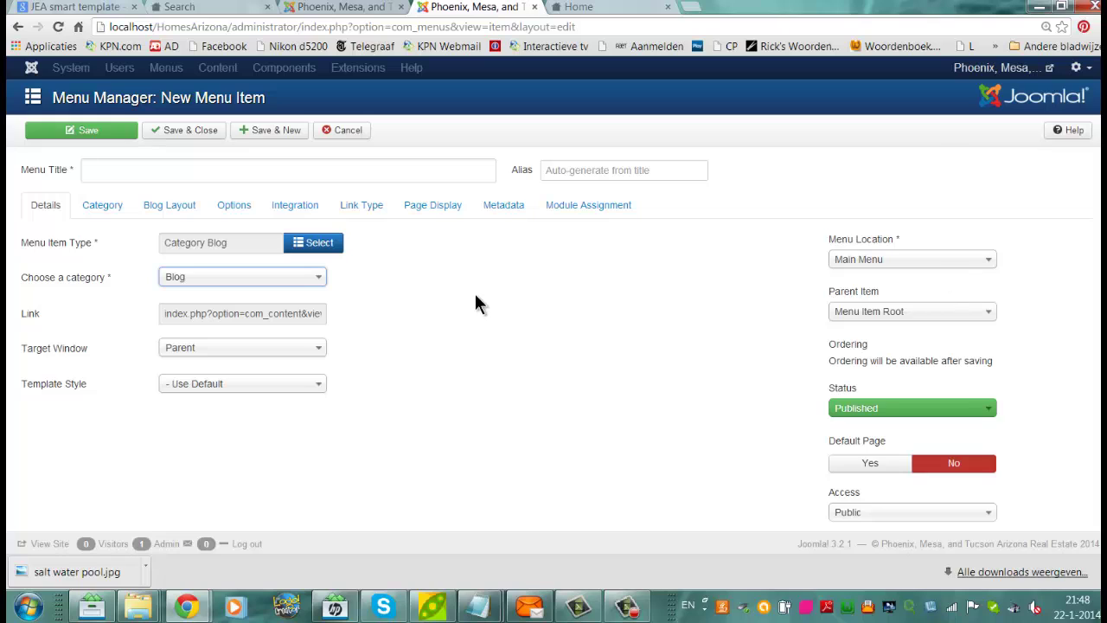
Step: Title the menu item 'Blog', reselect the Blog category, and save and close
click(171, 132)
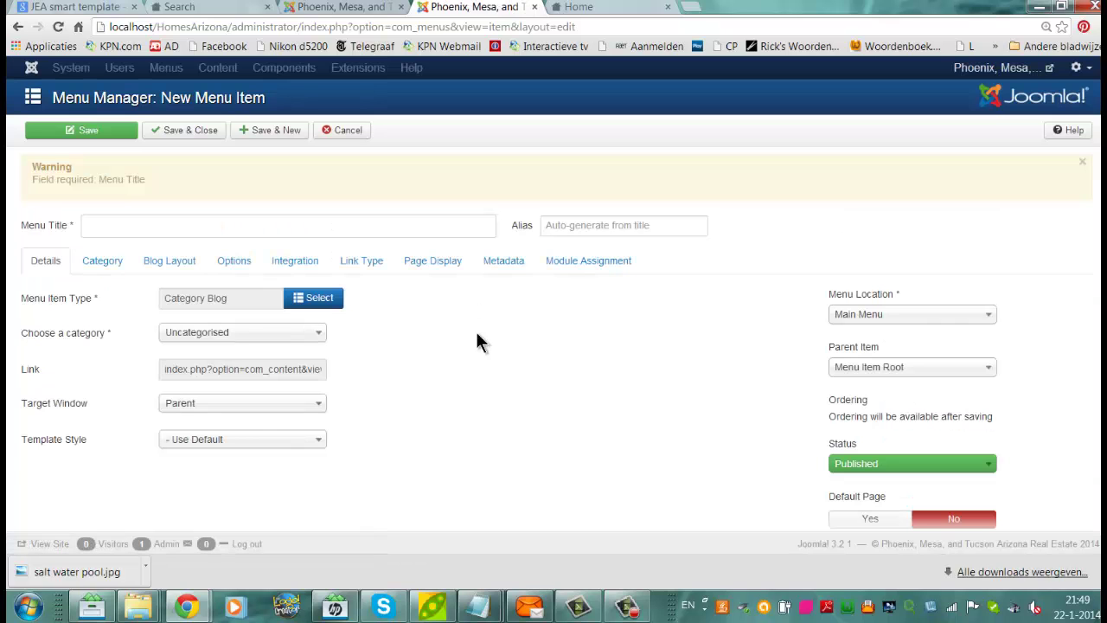
click(244, 232)
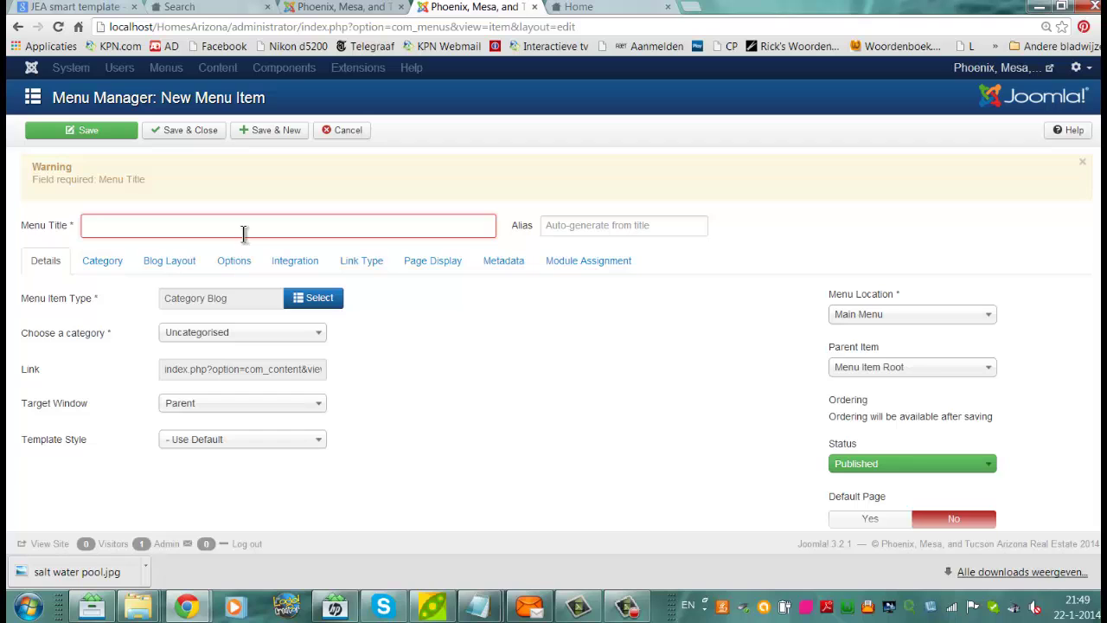
text(Bklo)
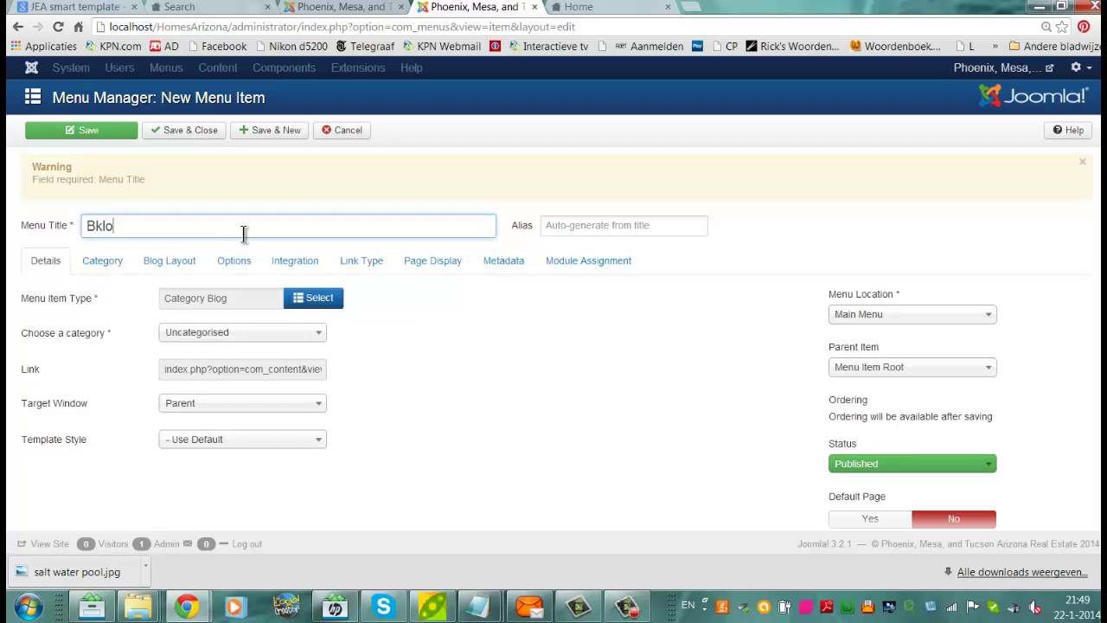
key(BackSpace)
text(log)
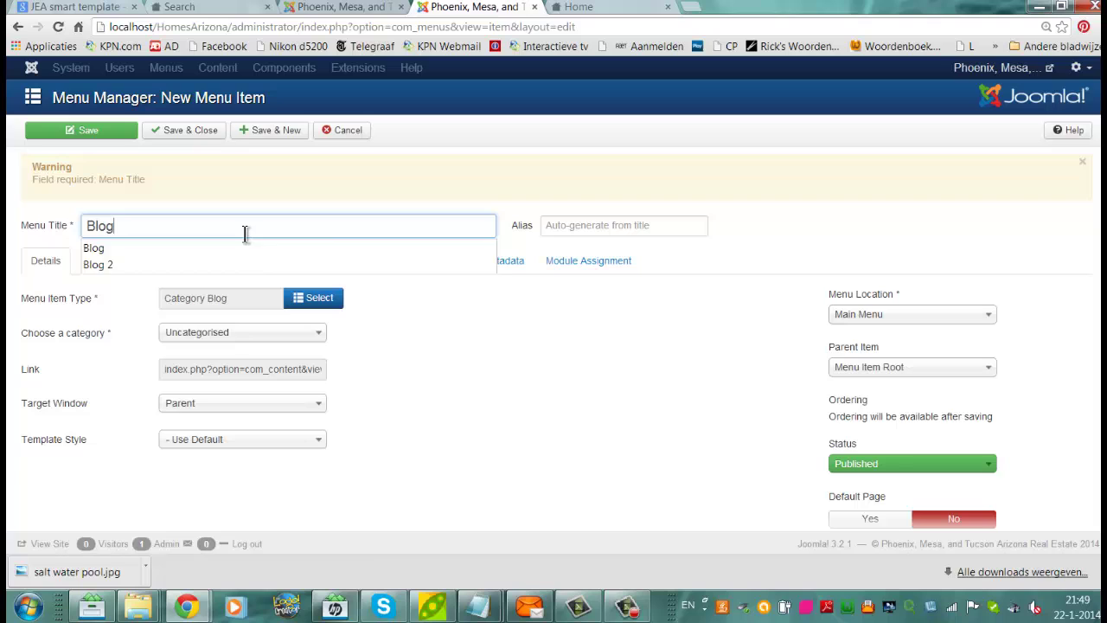
click(227, 332)
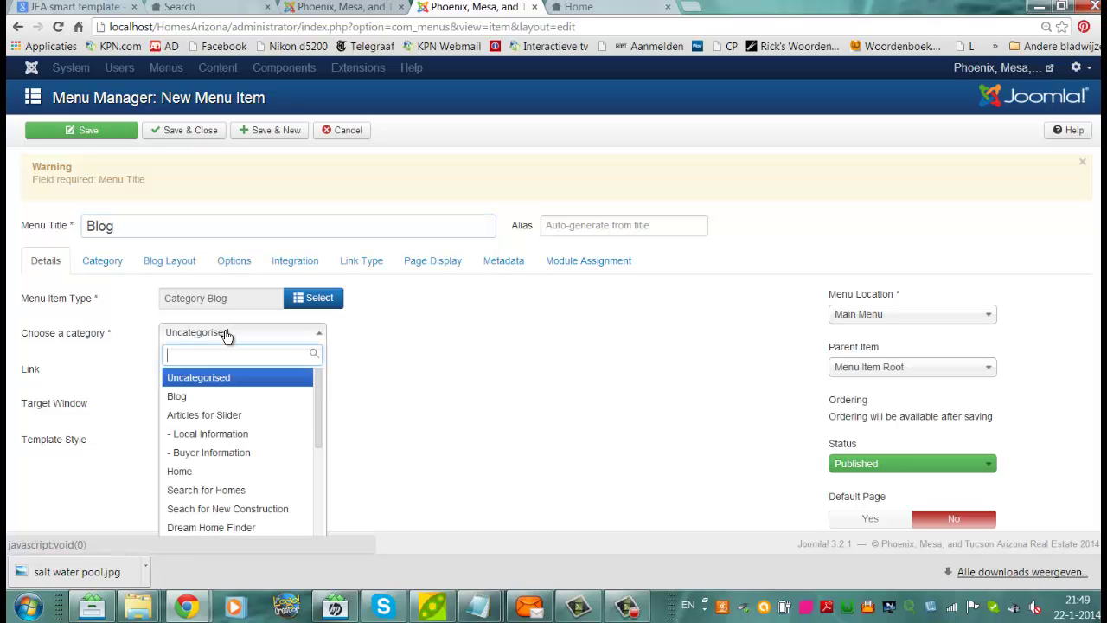
click(198, 400)
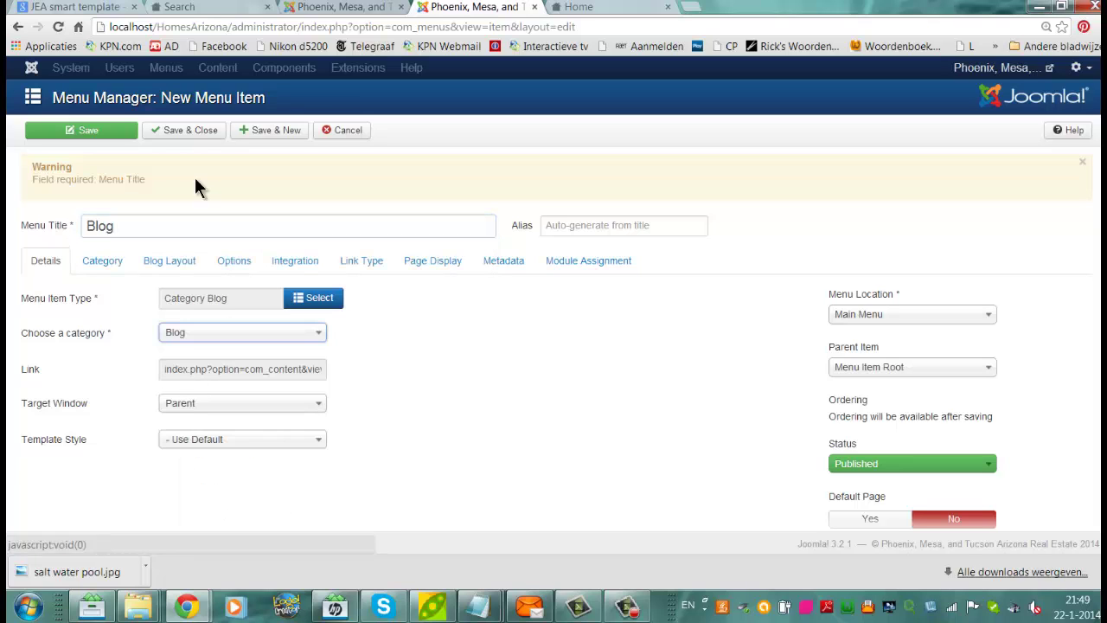
click(189, 130)
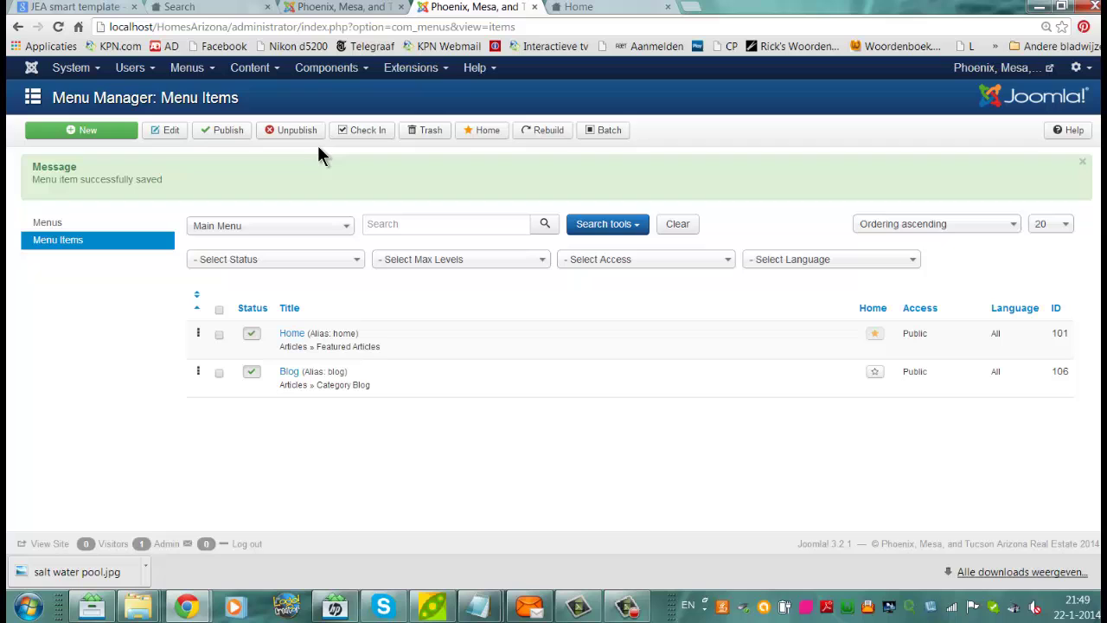
Step: Set the Main Menu module's position to Main Nav [main-nav] and save and close
click(422, 69)
click(432, 126)
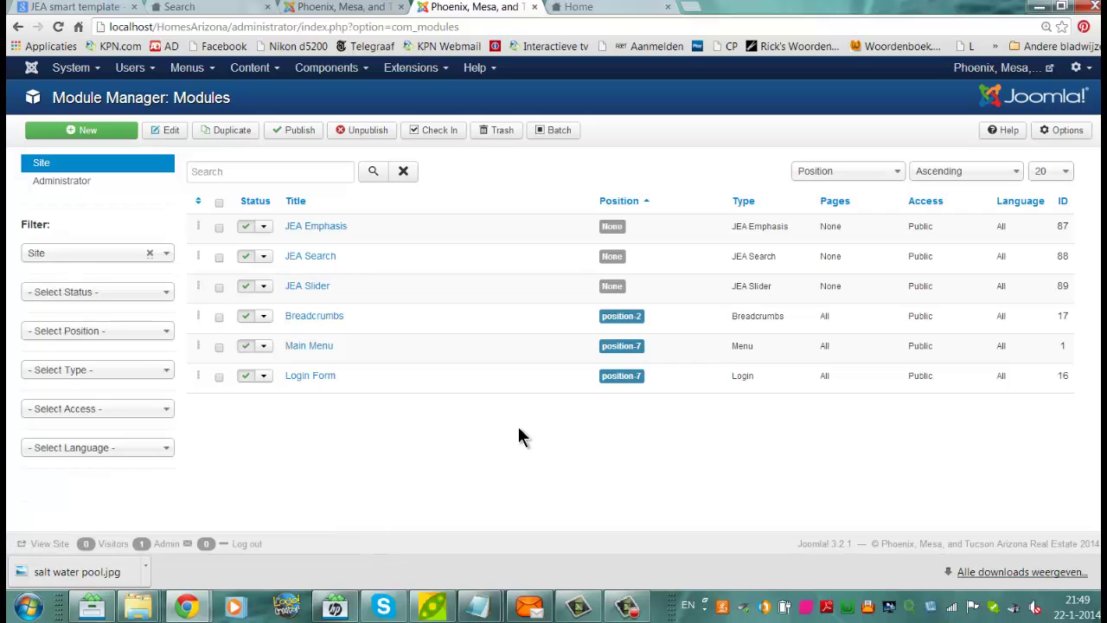
click(314, 353)
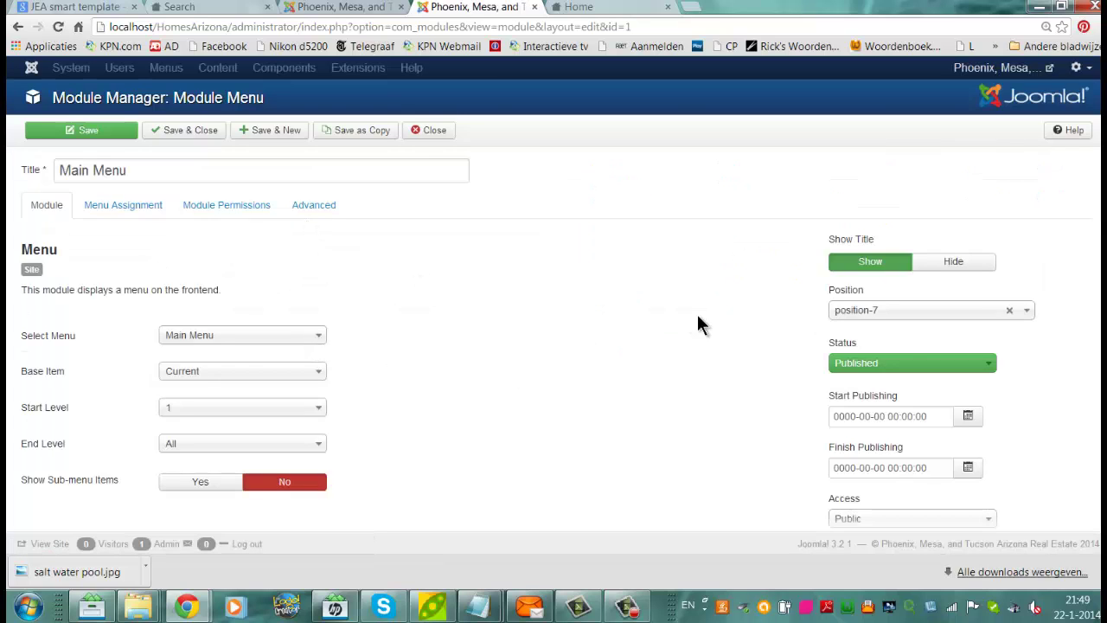
click(895, 313)
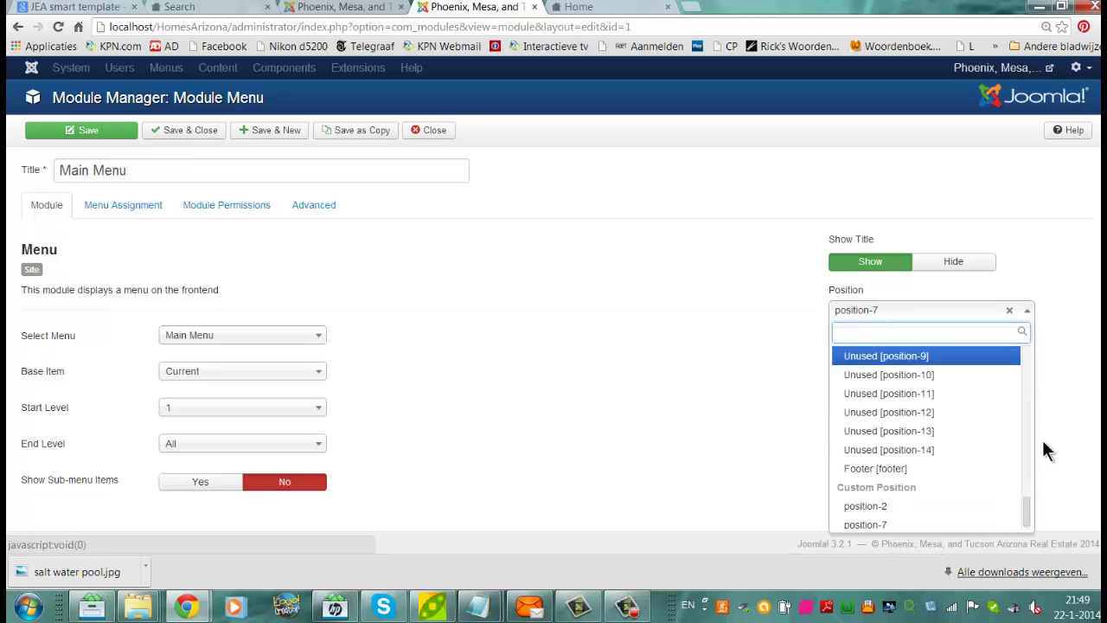
mouse_move(1032, 507)
mouse_down()
mouse_move(1031, 378)
mouse_move(1049, 443)
mouse_up()
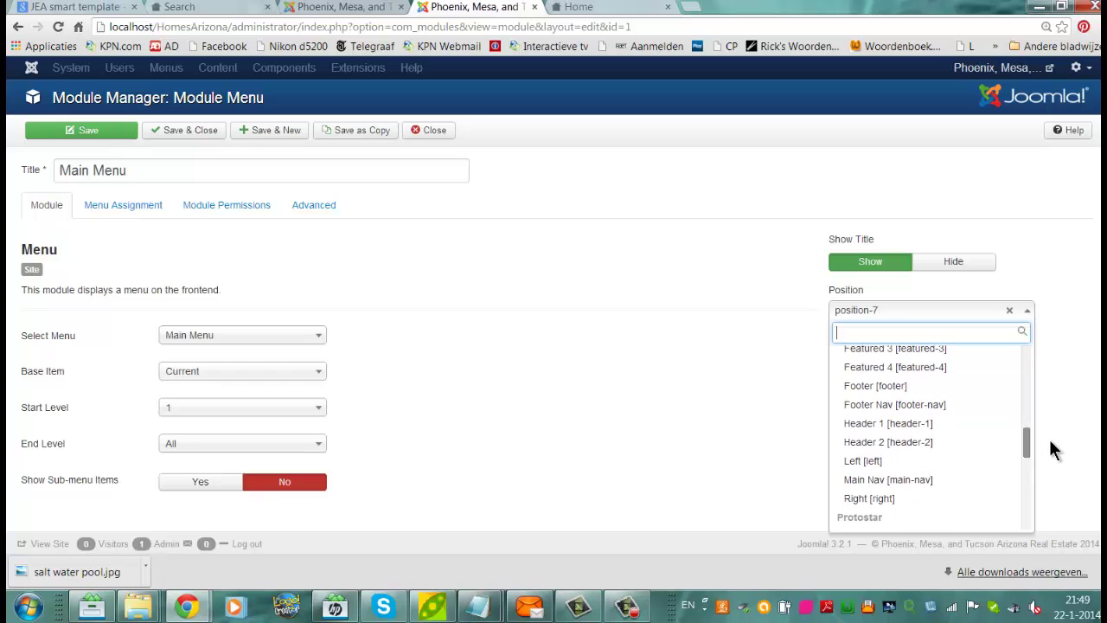
click(969, 480)
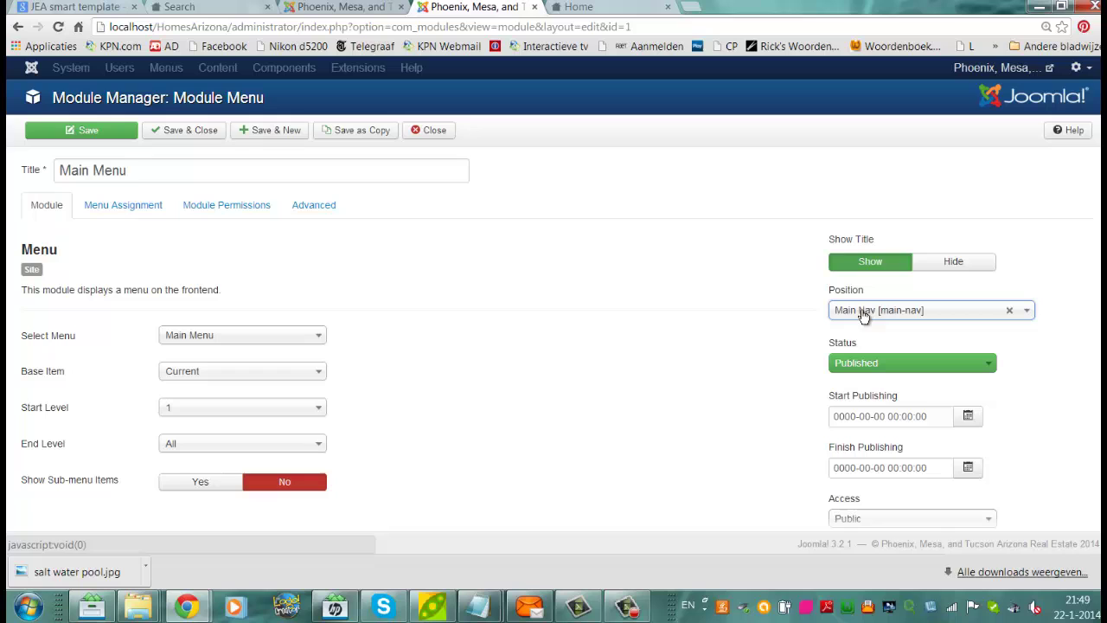
click(205, 137)
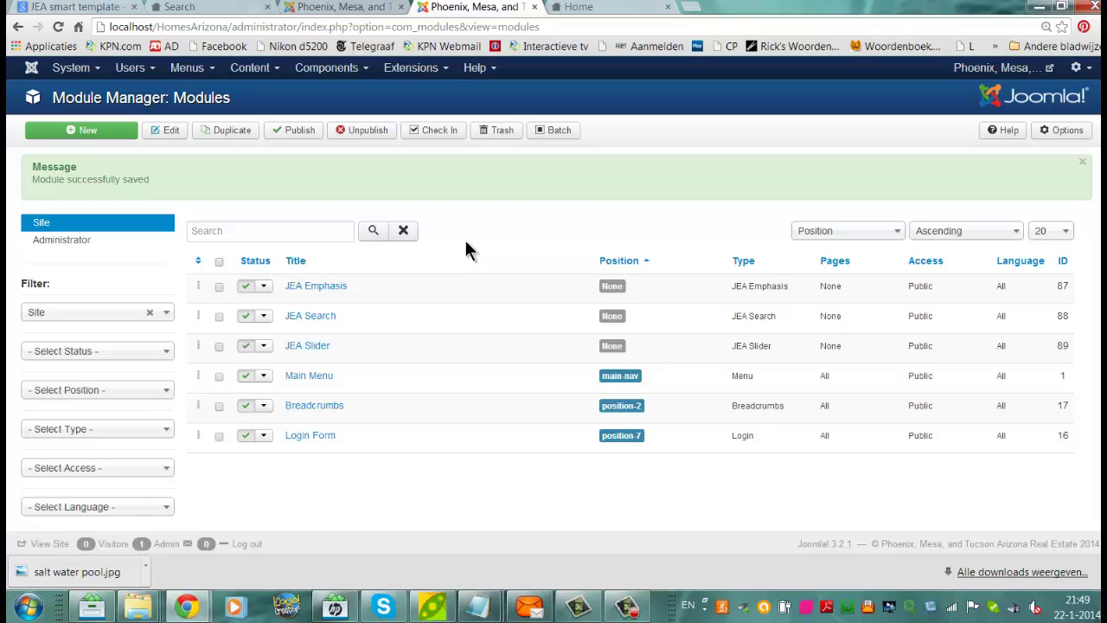
click(586, 8)
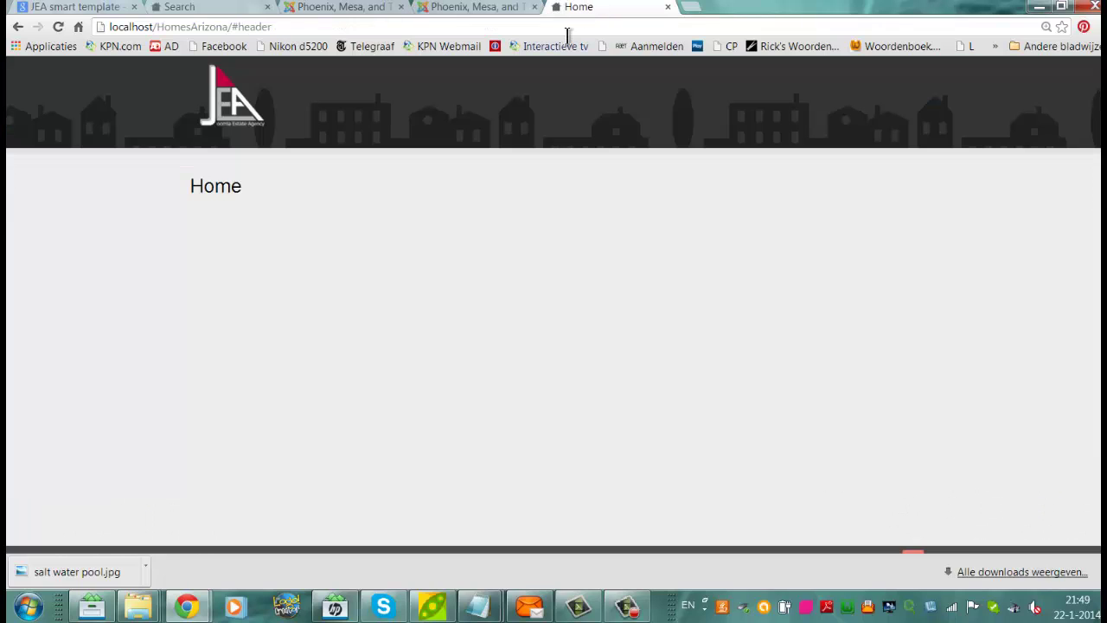
click(566, 29)
key(Return)
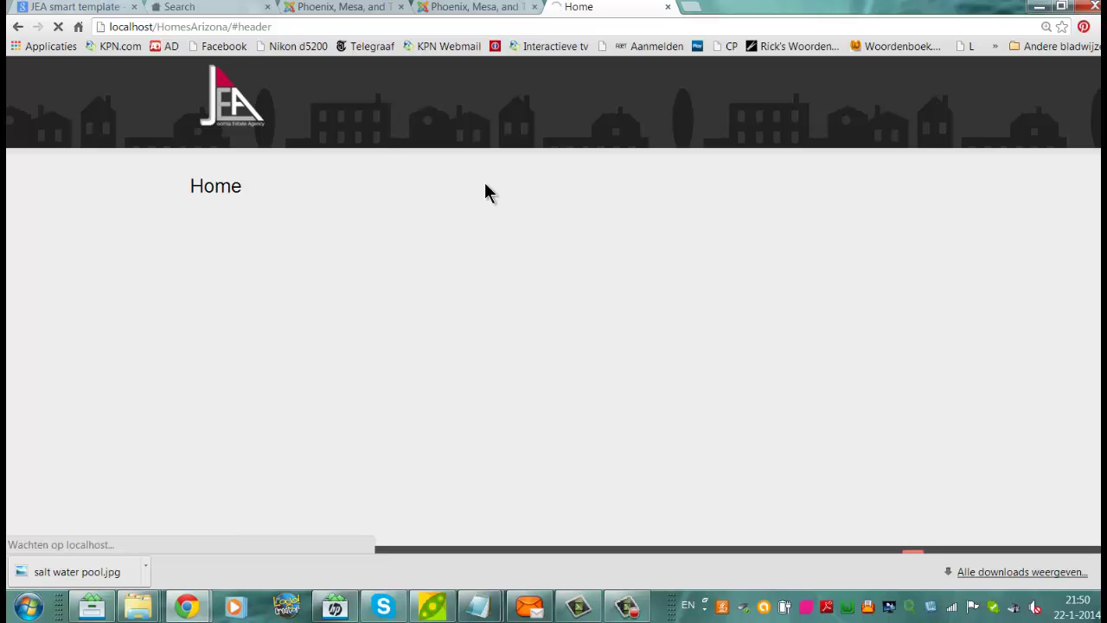
double_click(263, 26)
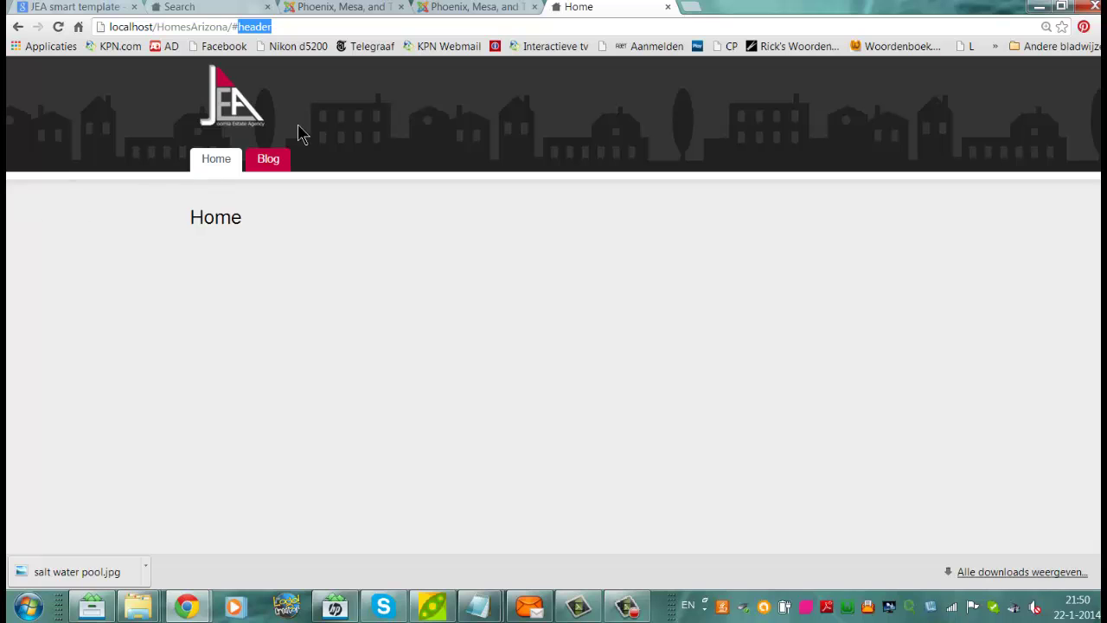
click(266, 173)
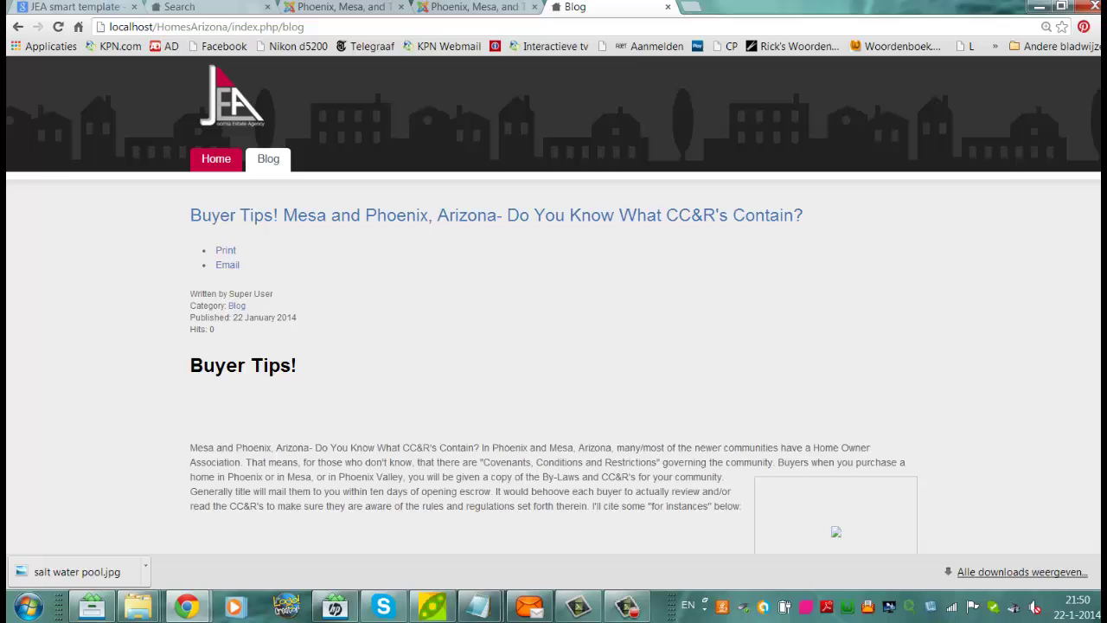
scroll(955, 234, down, 2)
scroll(554, 302, down, 4)
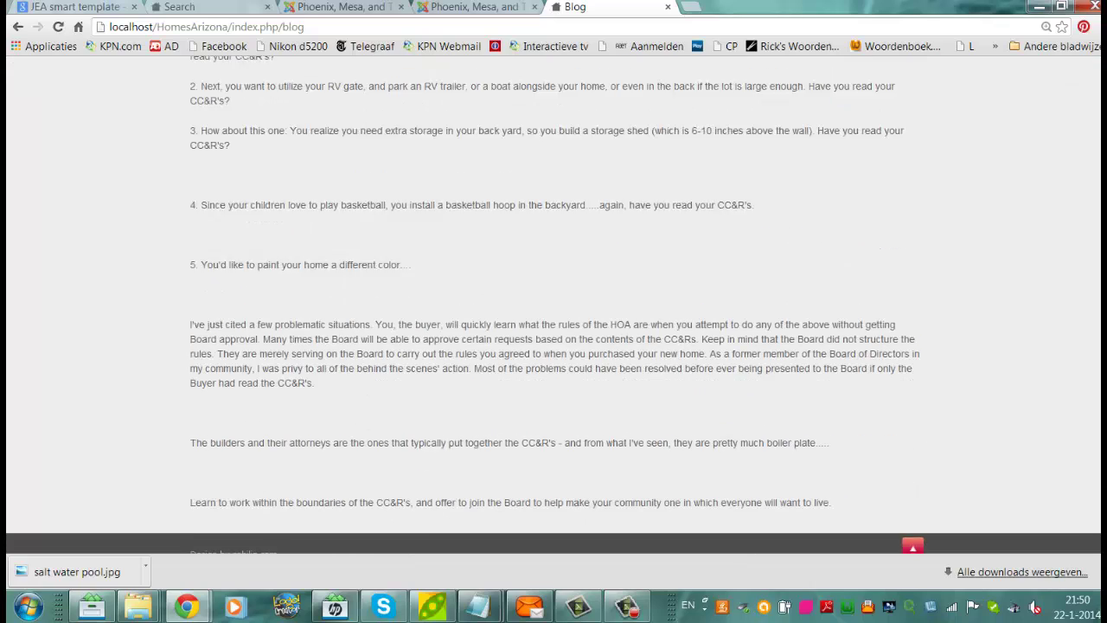
scroll(553, 303, up, 5)
scroll(554, 302, up, 3)
scroll(553, 303, down, 1)
scroll(553, 303, down, 5)
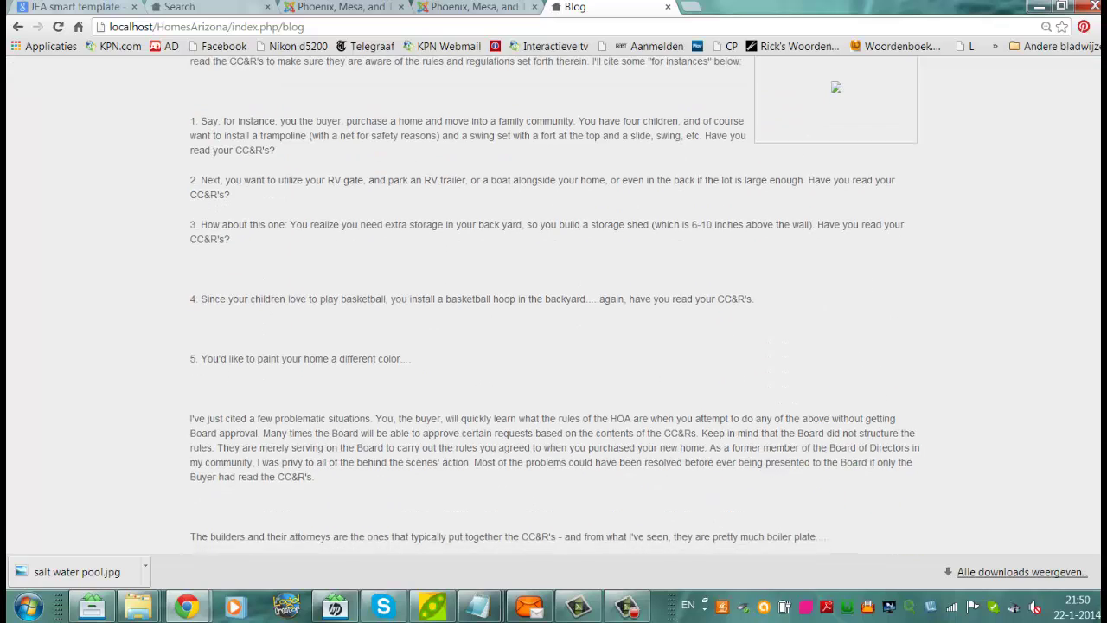
scroll(553, 303, down, 2)
scroll(553, 303, down, 1)
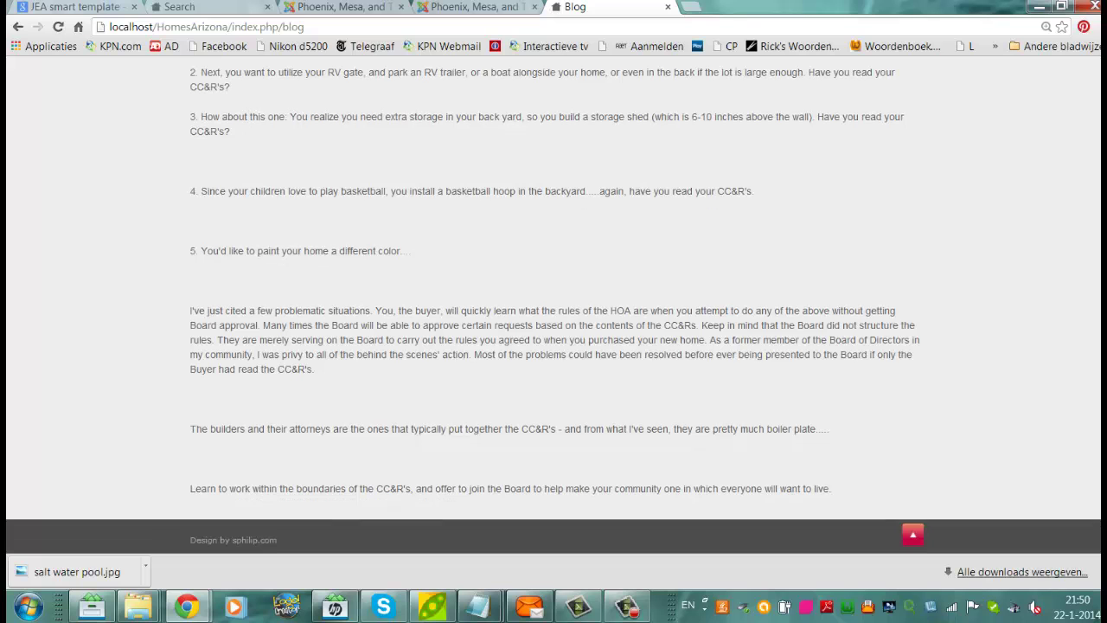
scroll(1101, 411, up, 4)
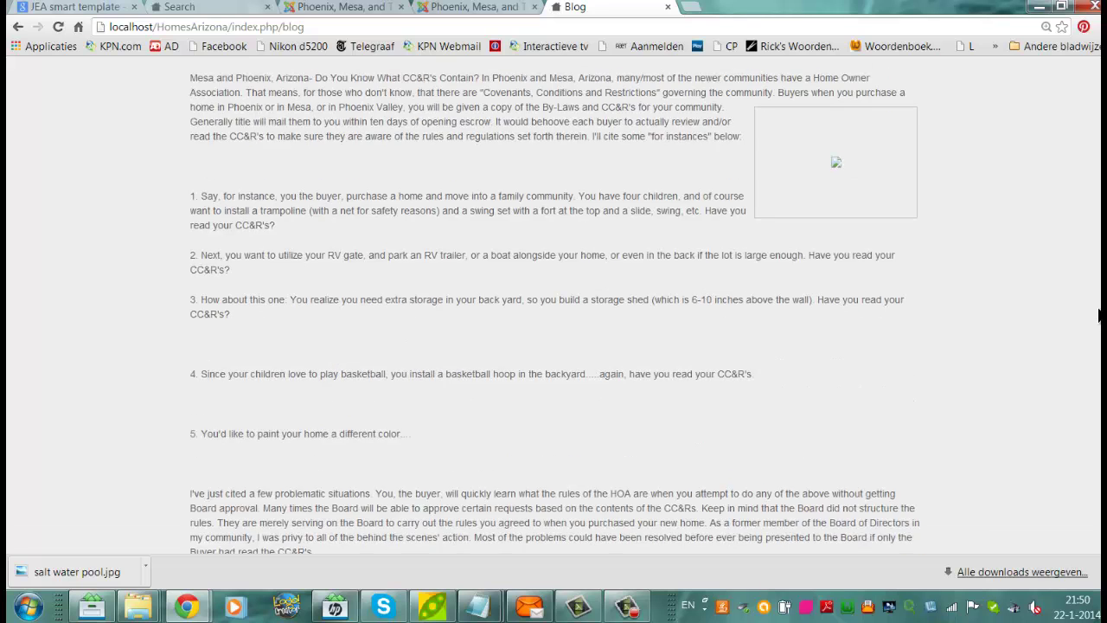
scroll(1100, 411, up, 5)
scroll(1100, 411, down, 1)
scroll(1100, 411, down, 2)
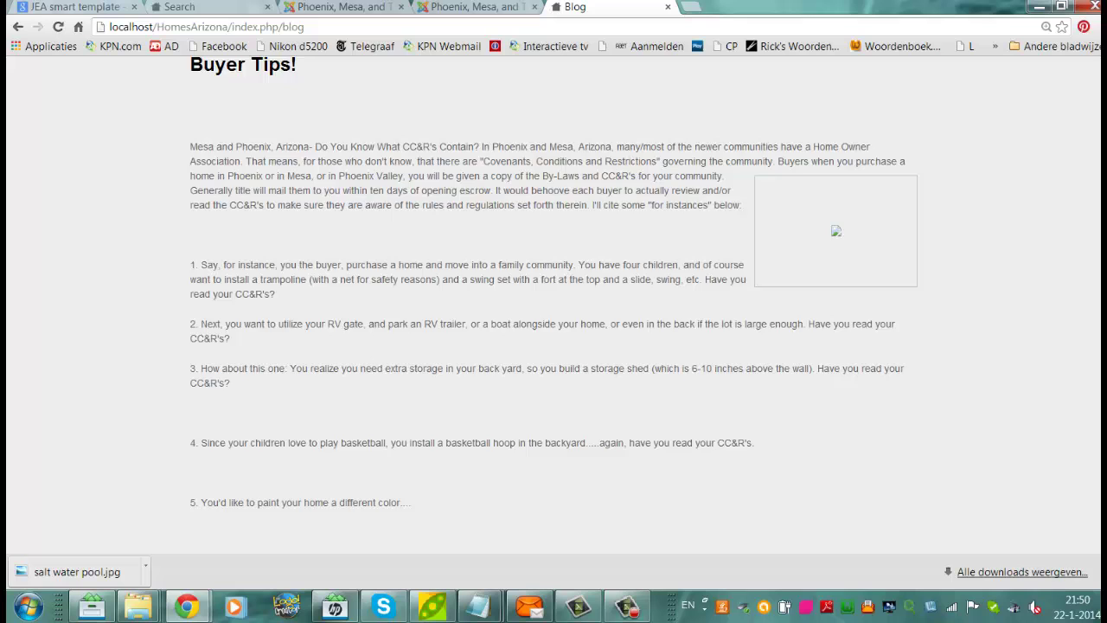
scroll(554, 303, down, 1)
scroll(554, 303, down, 1)
scroll(553, 303, down, 1)
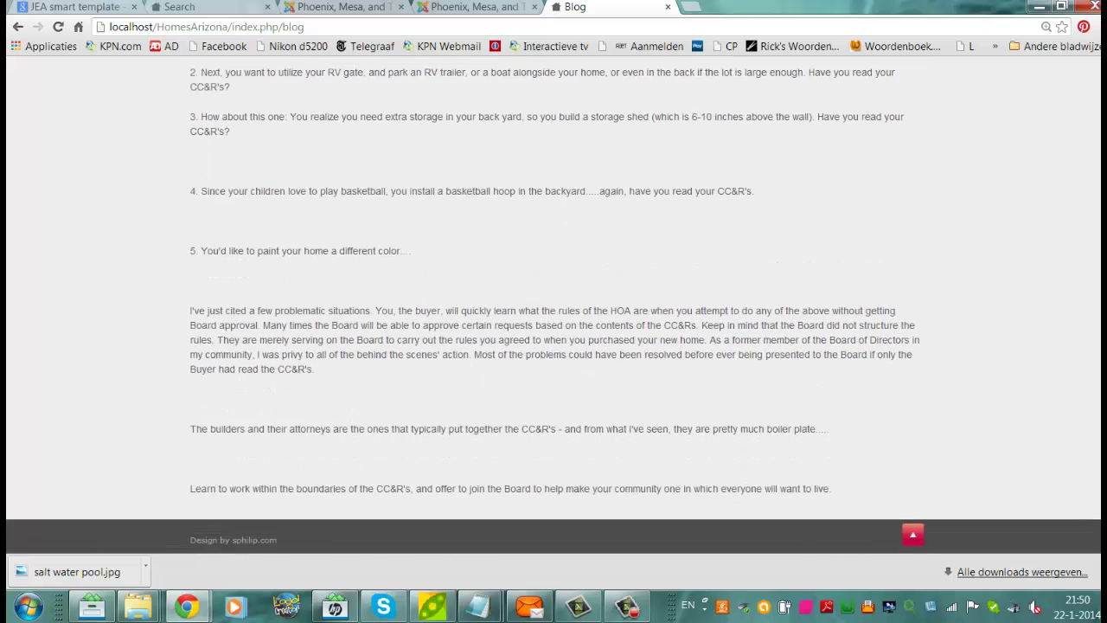
scroll(554, 303, up, 5)
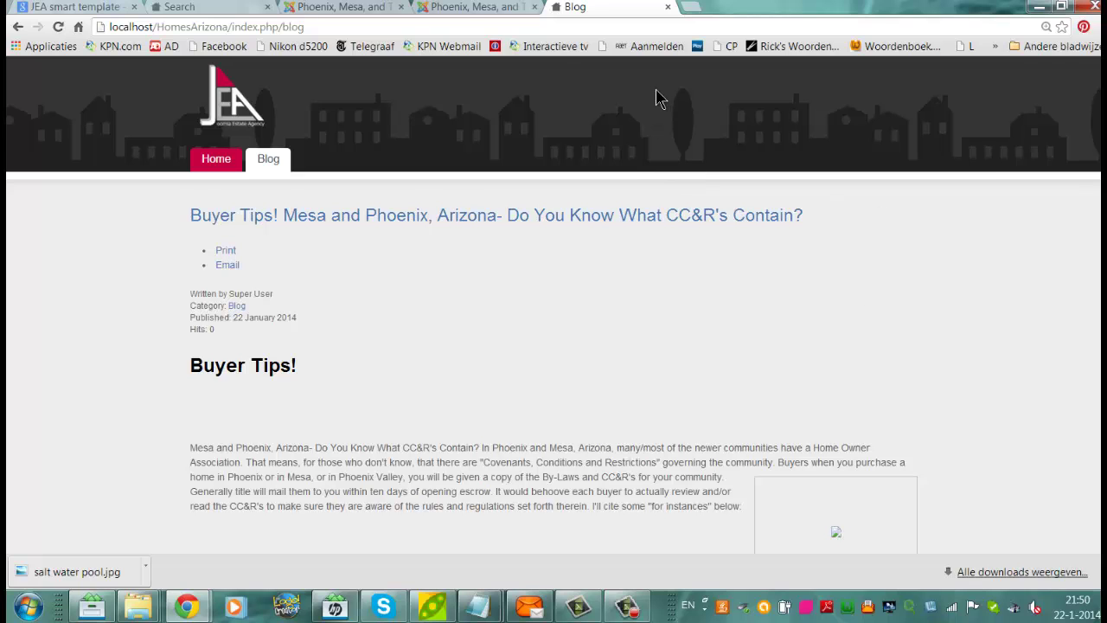
Step: Put the JEA Search module in the Extra [extra] position and save it
click(459, 7)
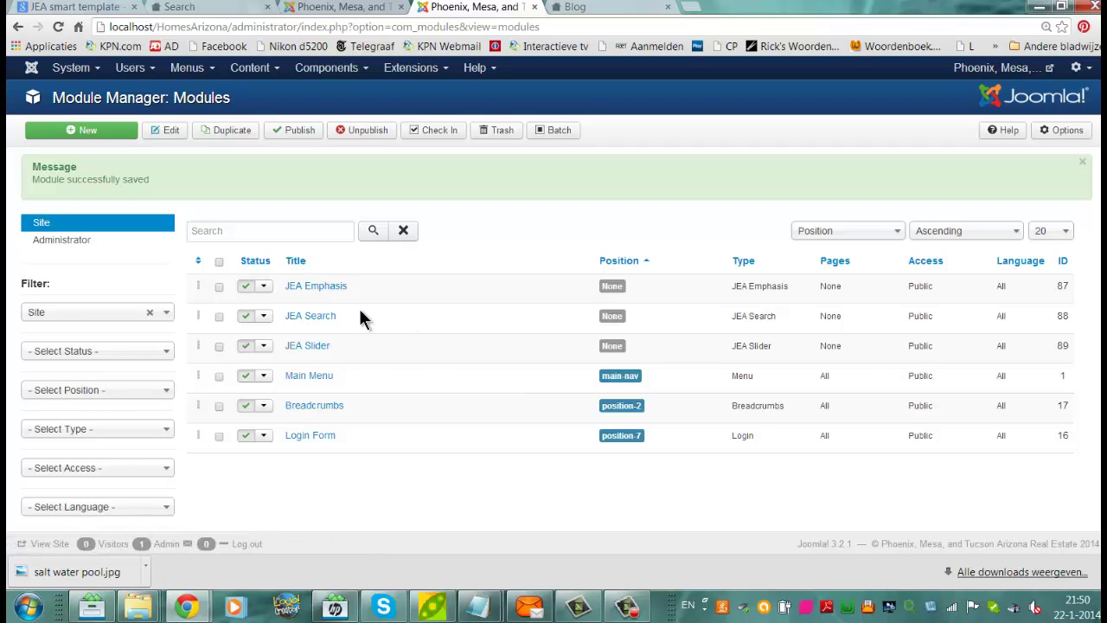
click(312, 316)
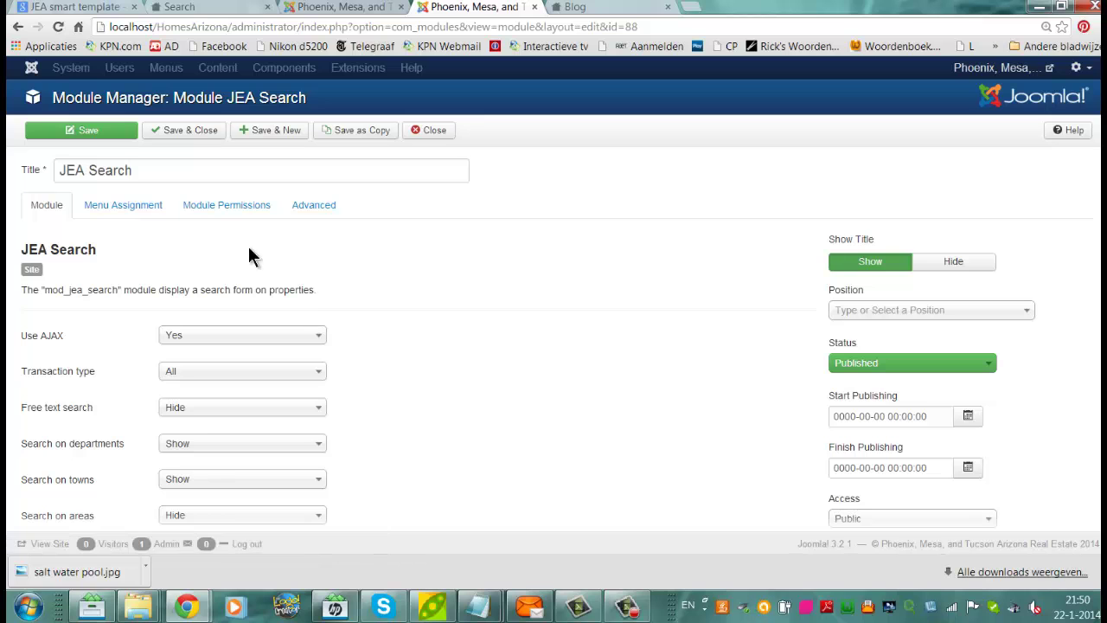
scroll(554, 346, down, 2)
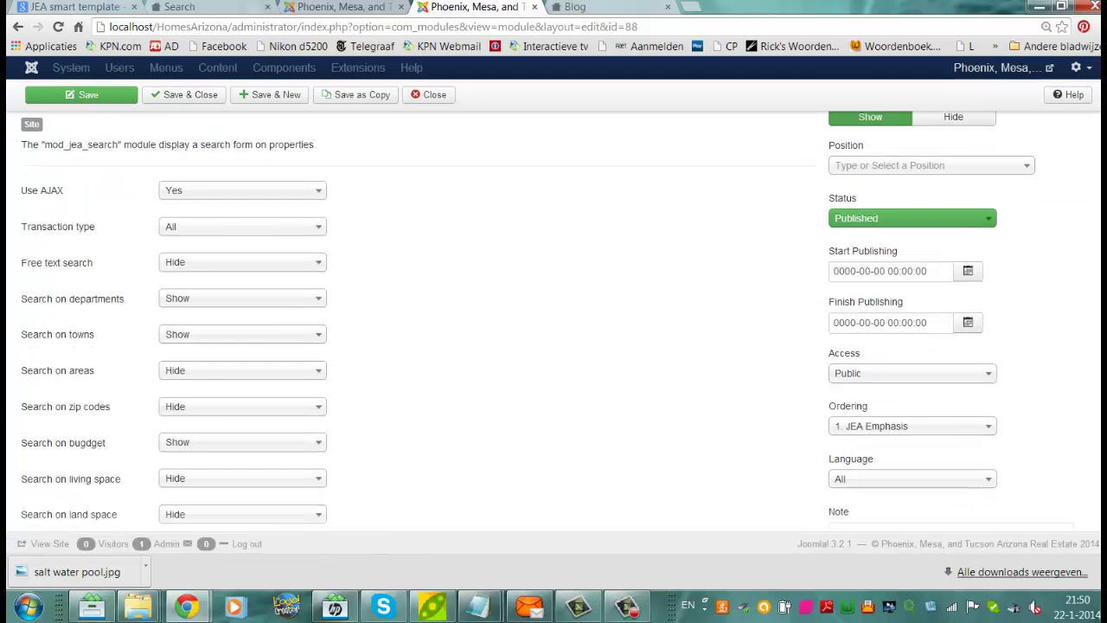
scroll(981, 266, up, 2)
click(962, 310)
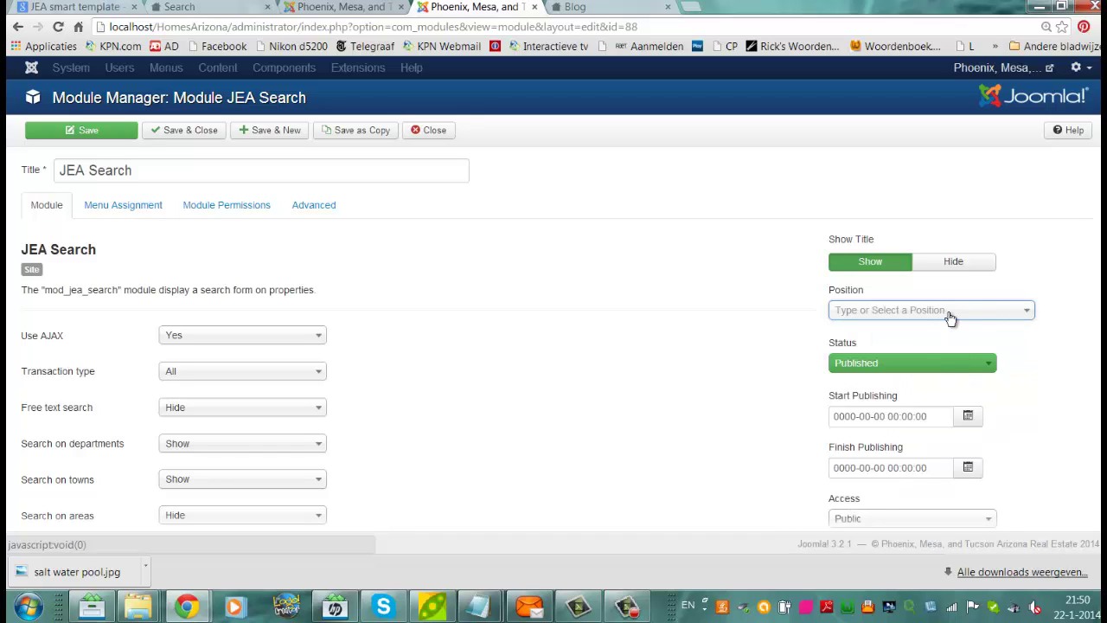
click(952, 314)
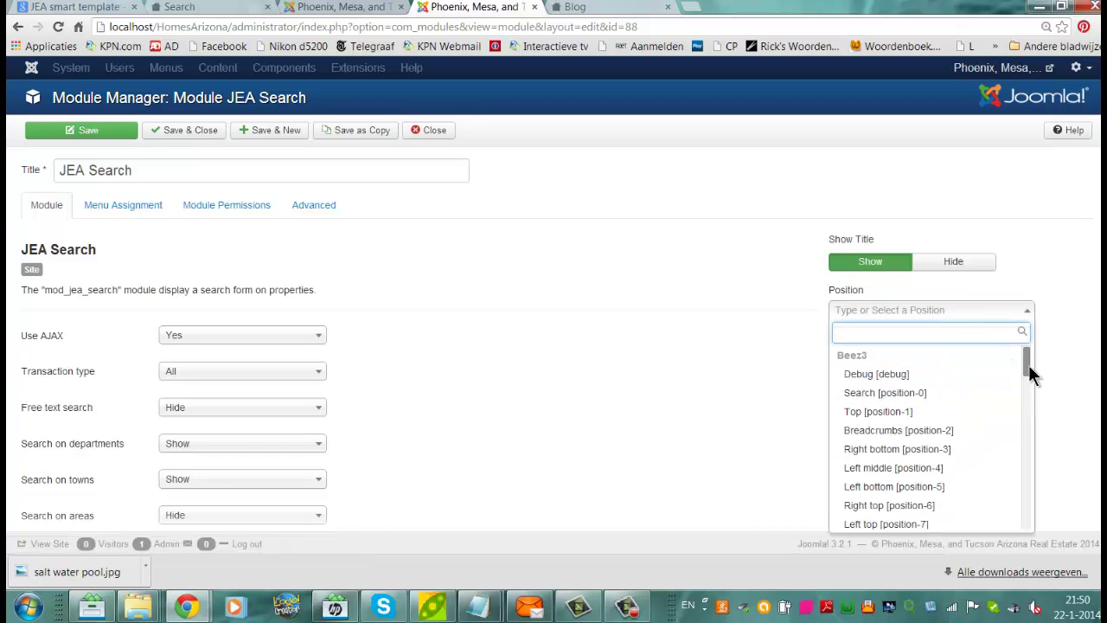
mouse_move(1030, 359)
mouse_down()
mouse_move(1045, 443)
mouse_move(1038, 416)
mouse_up()
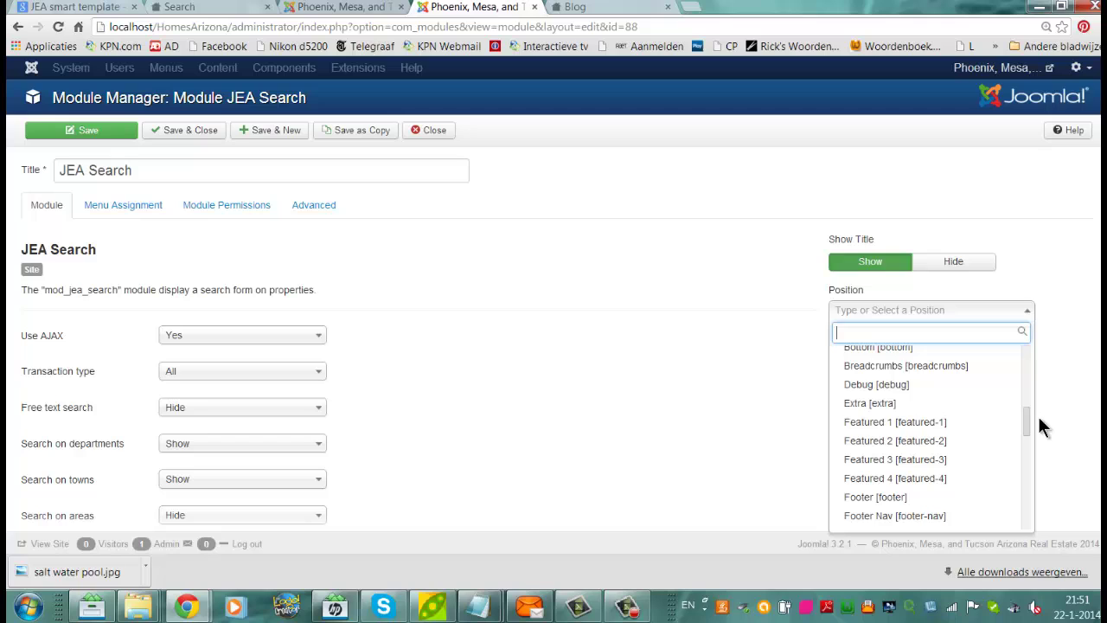
click(919, 403)
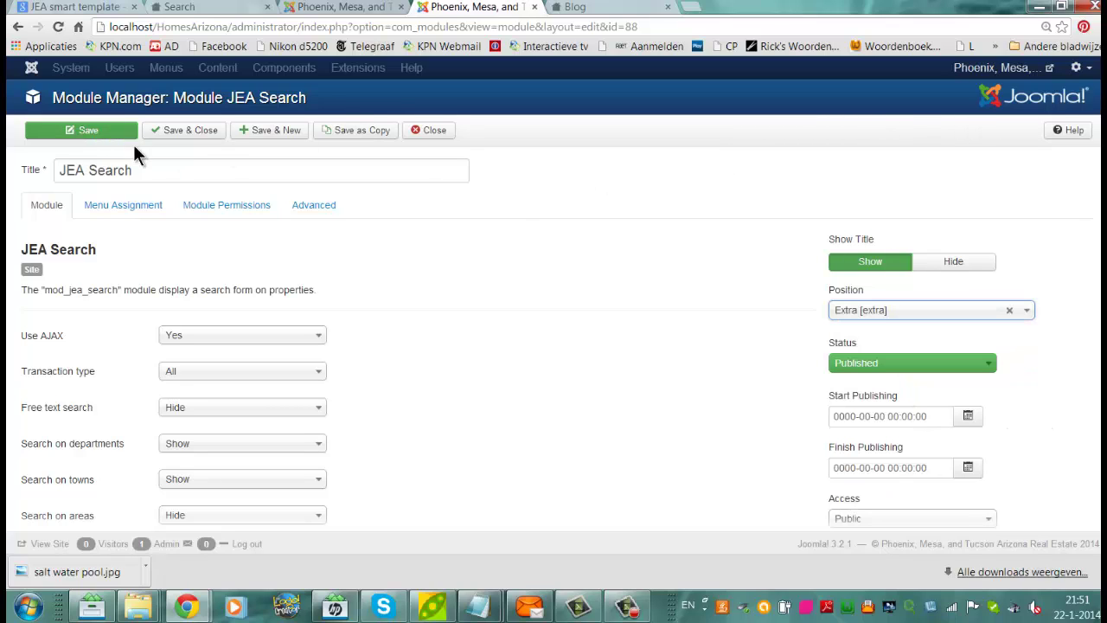
click(109, 129)
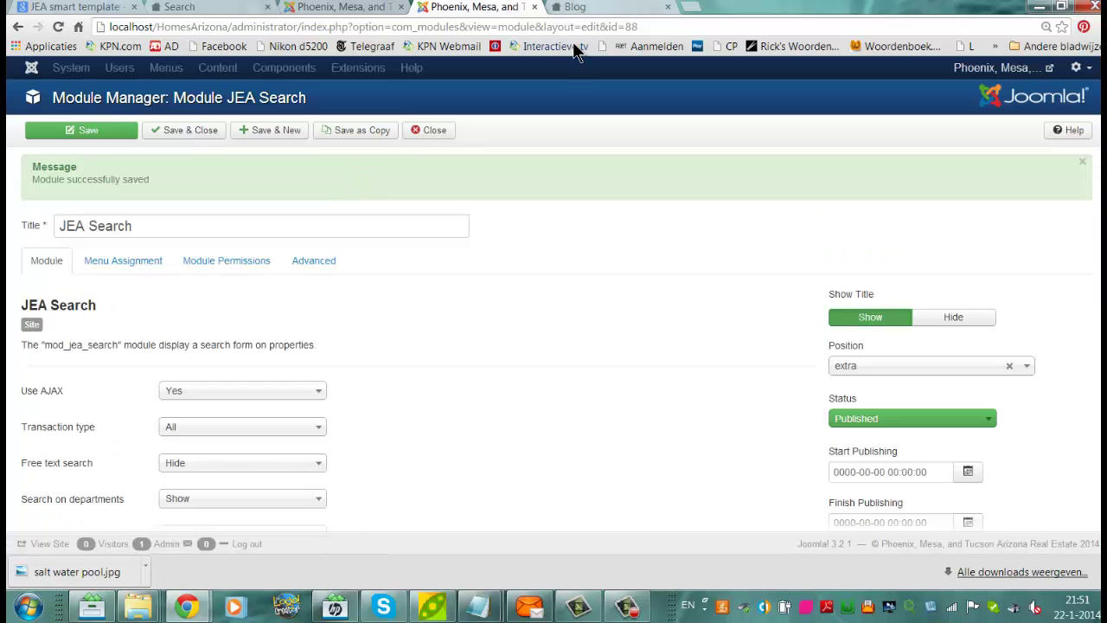
Step: Reload the site's Blog page to check where the JEA Search module appears
click(603, 7)
key(Return)
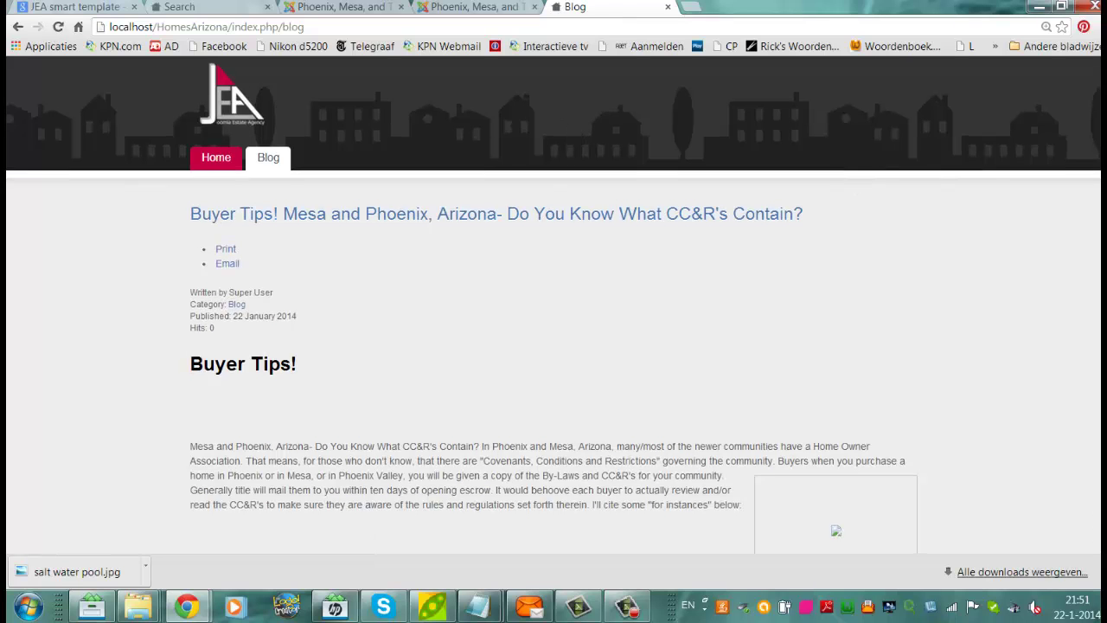
scroll(833, 183, down, 4)
scroll(833, 183, down, 3)
scroll(833, 184, up, 3)
scroll(1095, 241, up, 3)
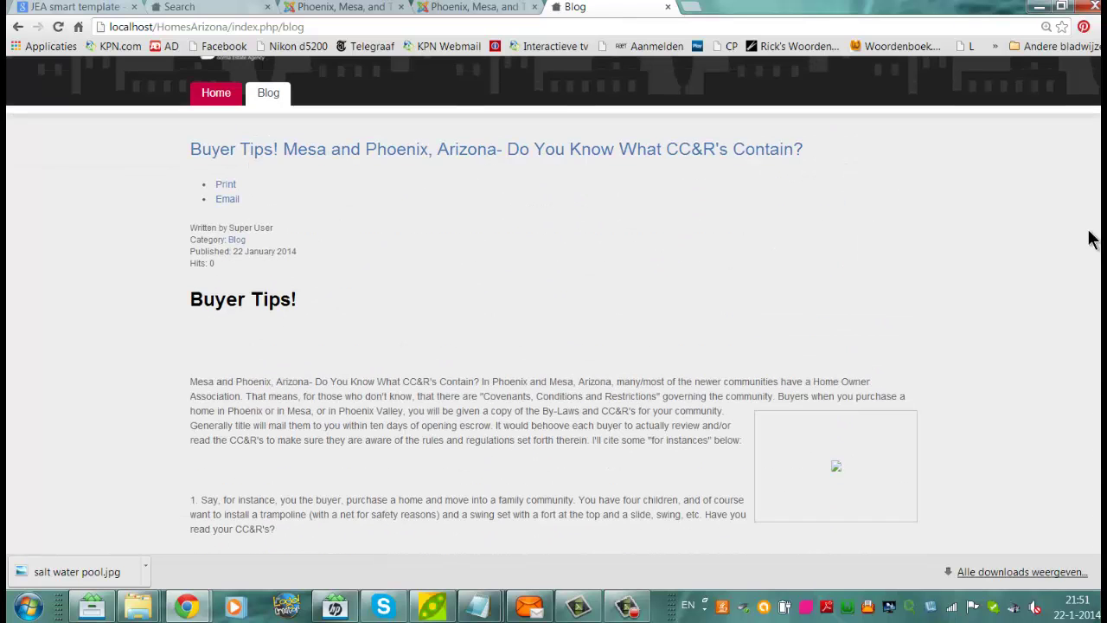
Step: Change the JEA Search module position to Right and save it
click(478, 6)
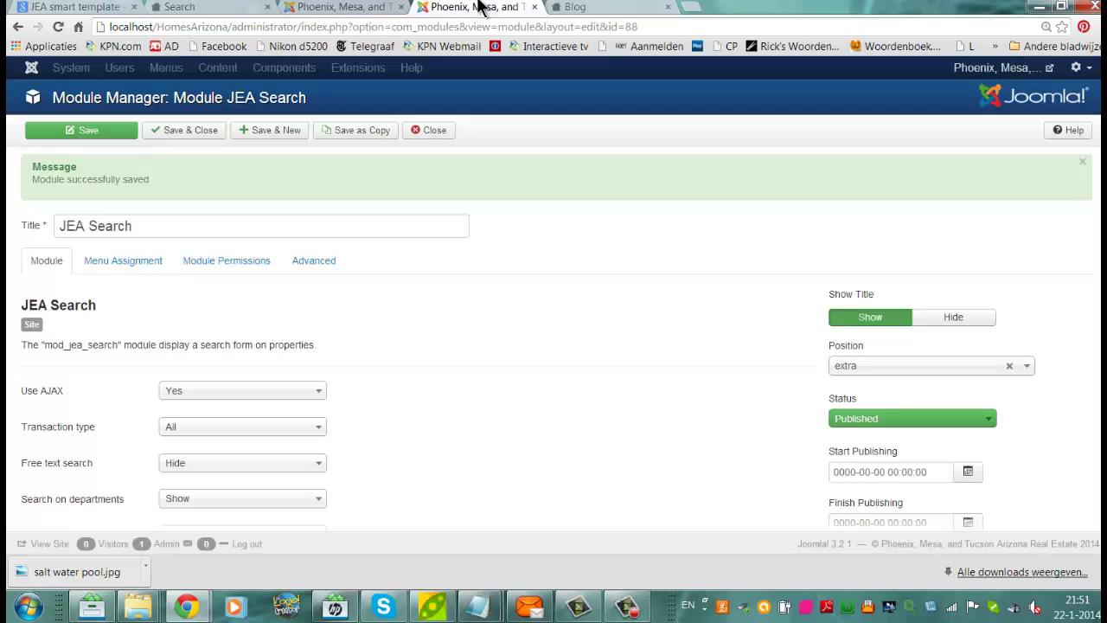
click(887, 366)
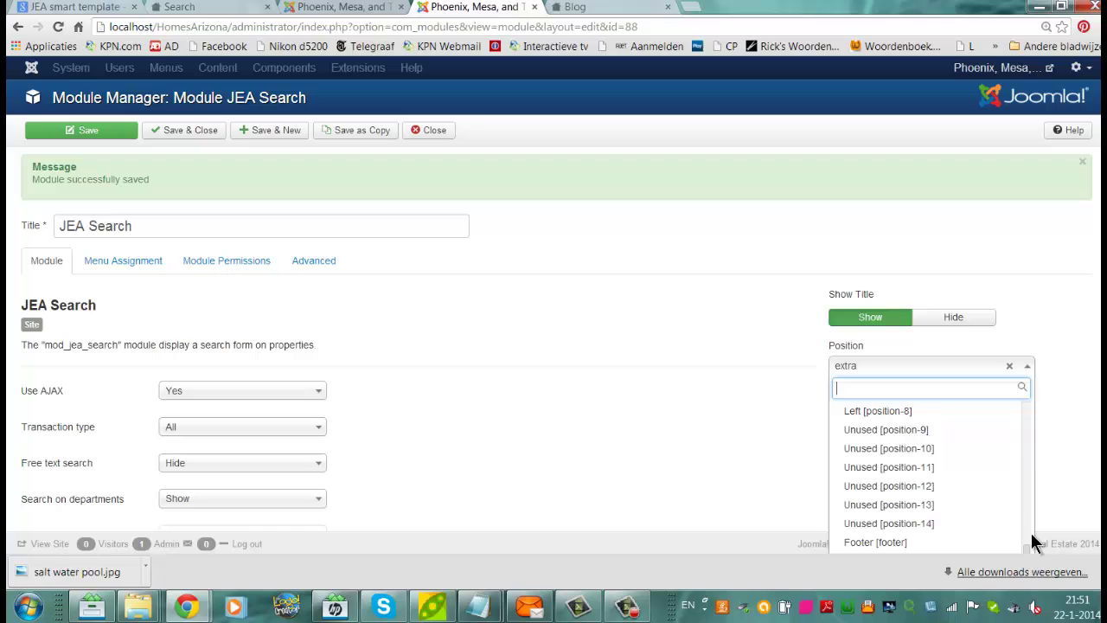
scroll(1031, 541, up, 1)
scroll(1029, 542, up, 1)
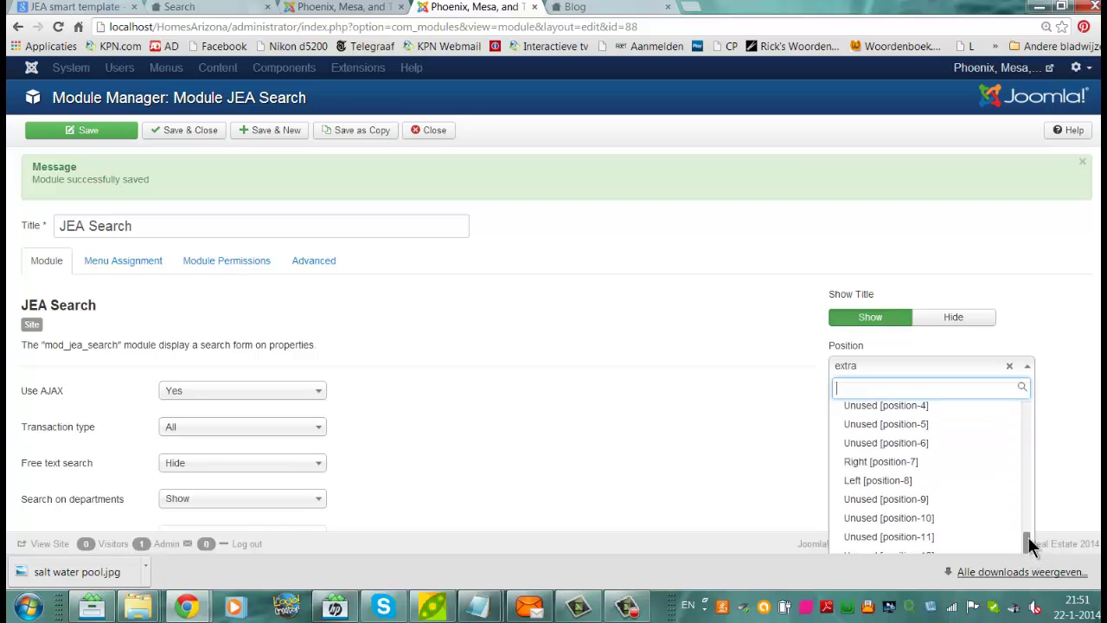
scroll(1029, 541, up, 1)
scroll(1030, 536, up, 1)
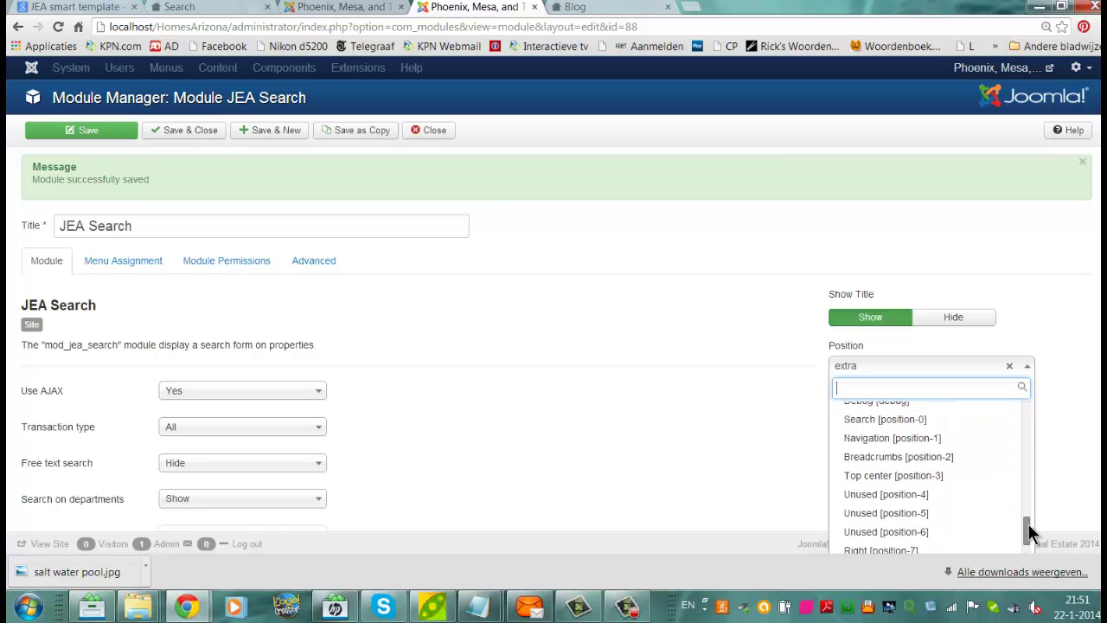
scroll(1030, 527, up, 1)
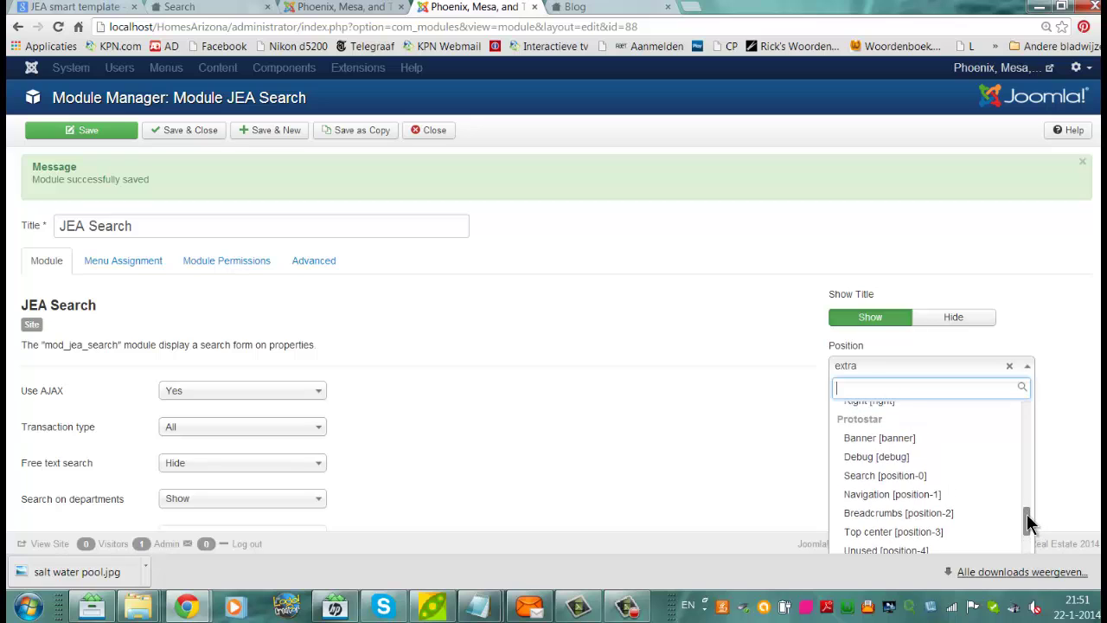
mouse_move(1030, 521)
mouse_down()
mouse_move(1022, 472)
mouse_move(1032, 493)
mouse_up()
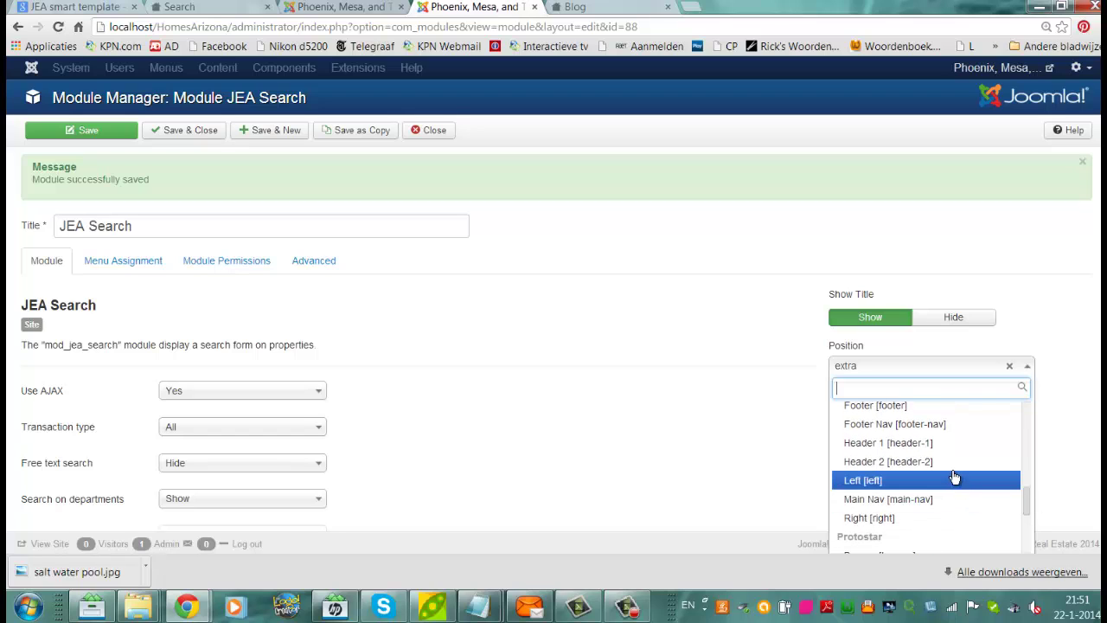
click(942, 519)
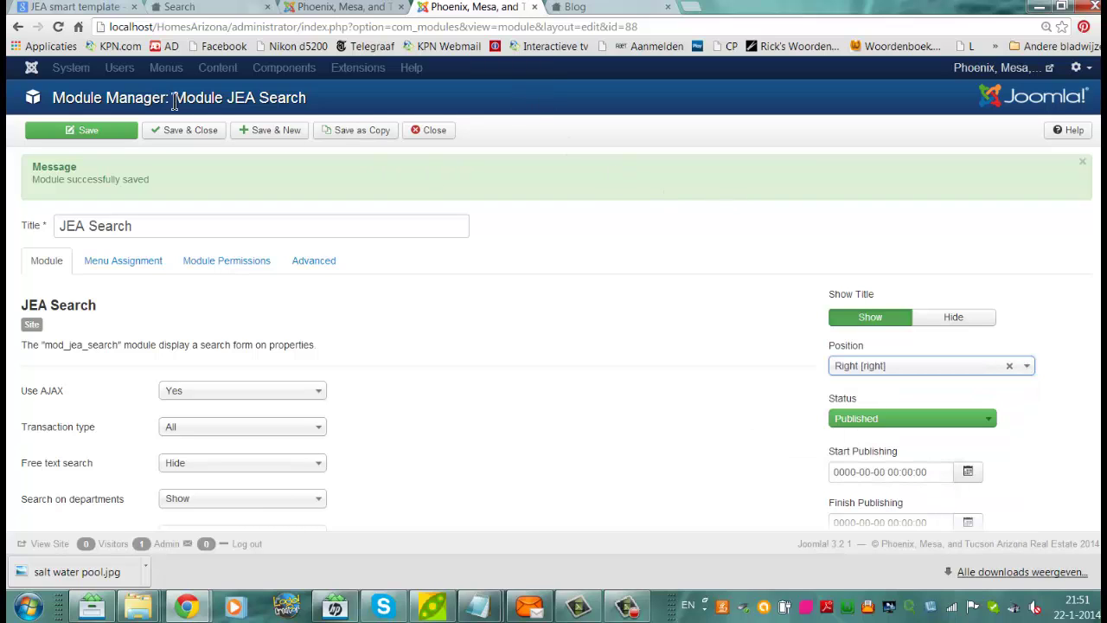
click(118, 136)
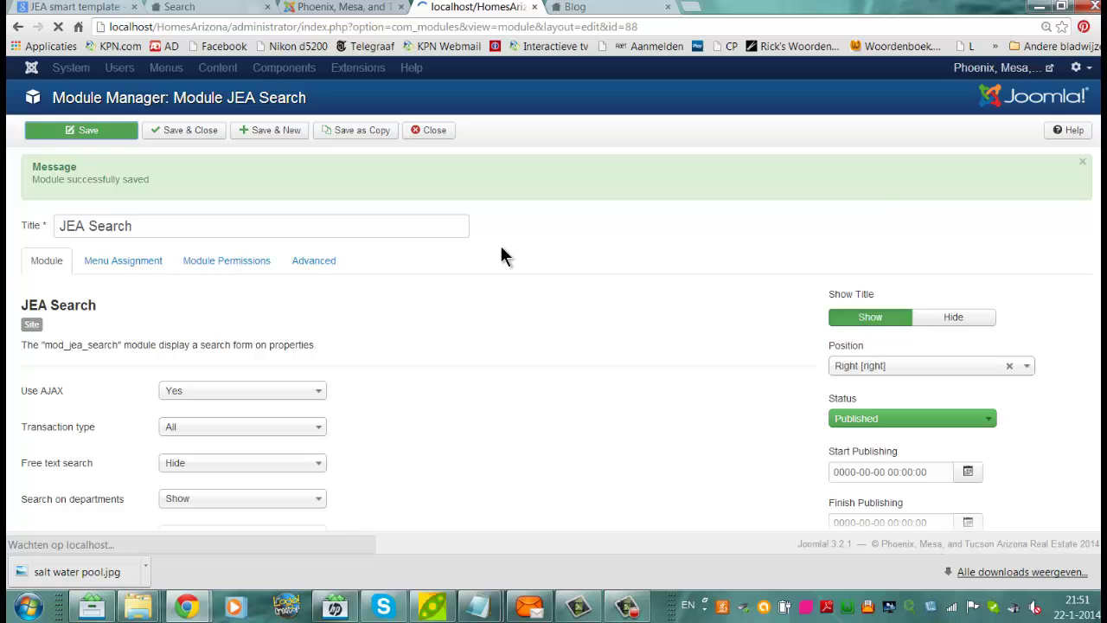
Step: Recheck the Blog page, then reopen and close the position list, keeping Right
click(593, 7)
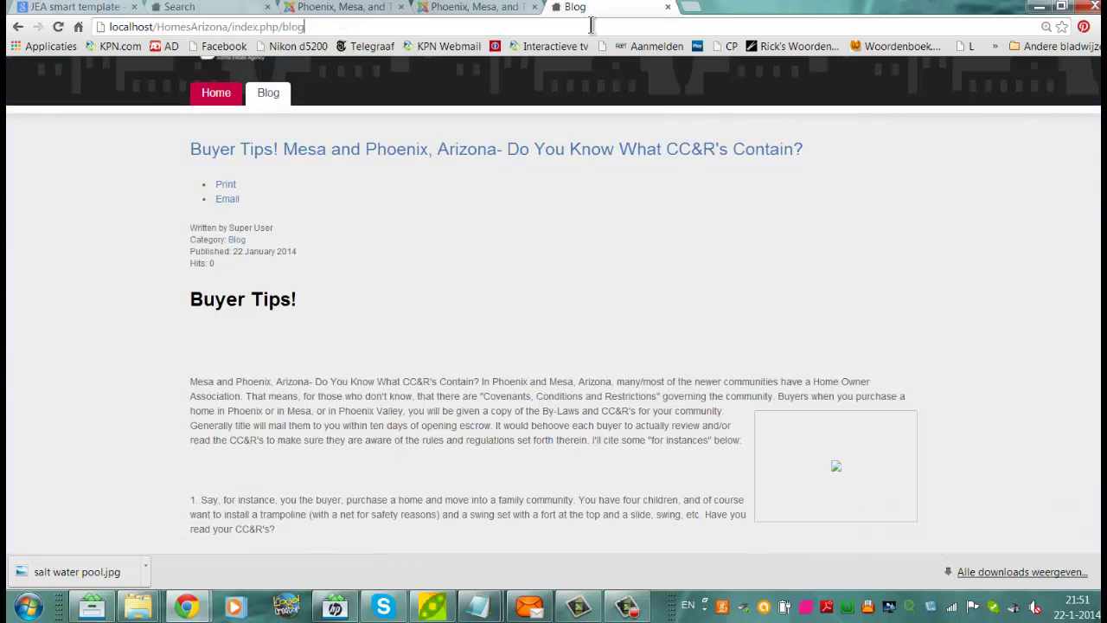
key(Return)
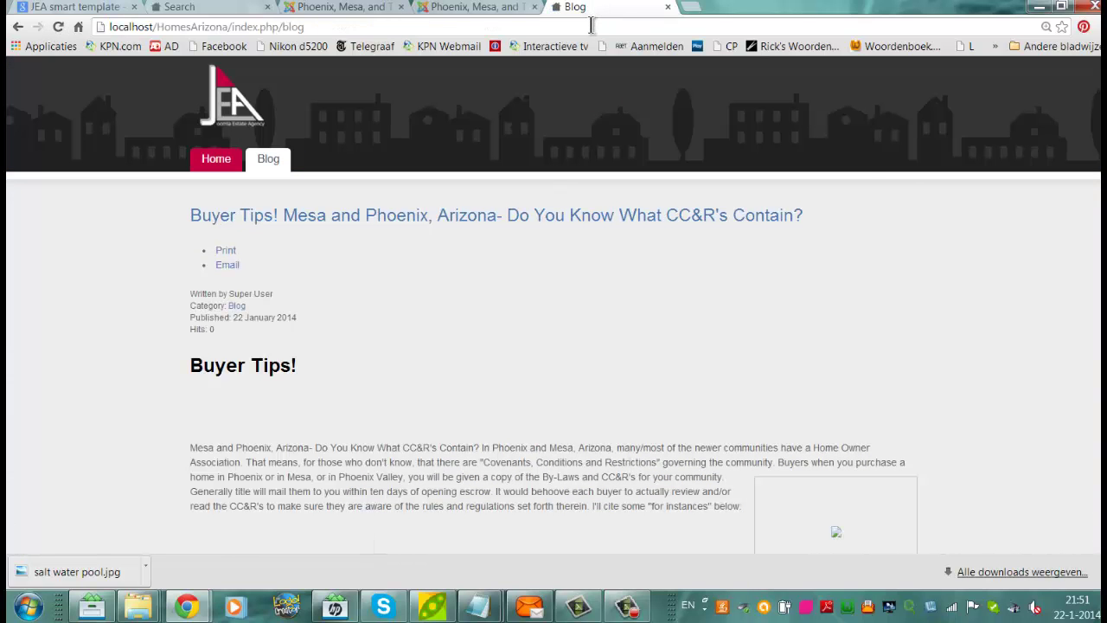
scroll(553, 346, down, 5)
scroll(553, 346, down, 2)
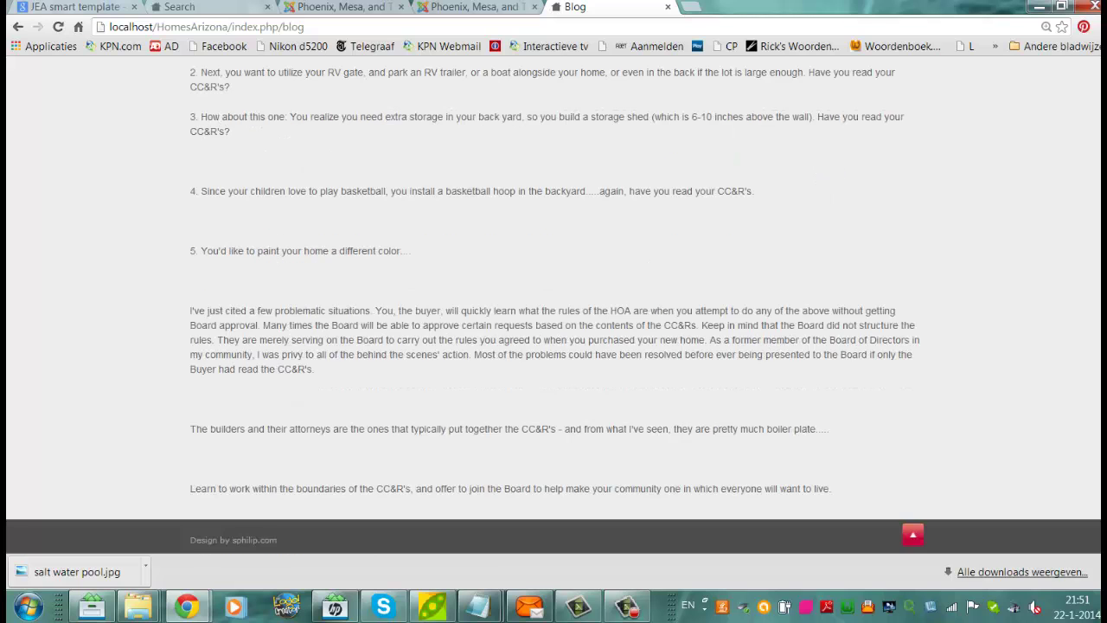
click(915, 541)
click(471, 7)
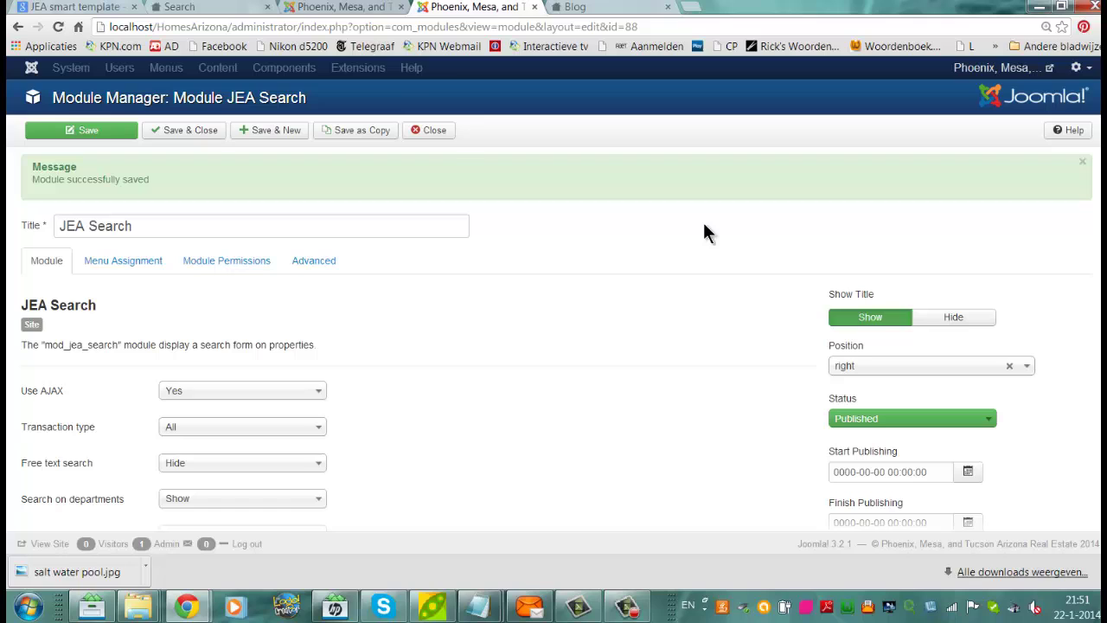
click(902, 366)
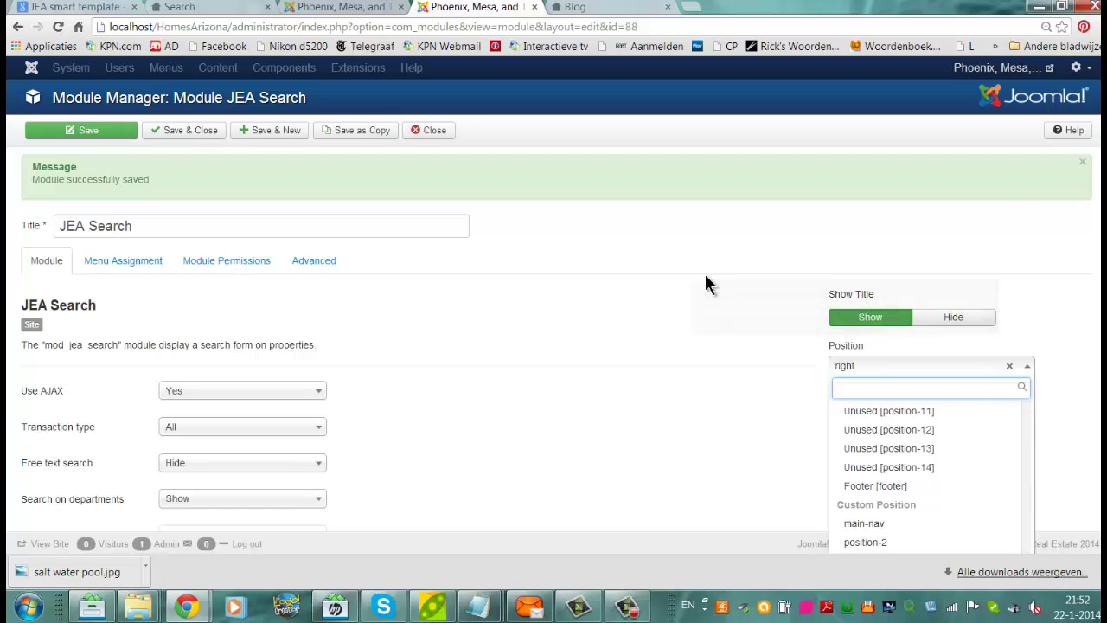
click(701, 279)
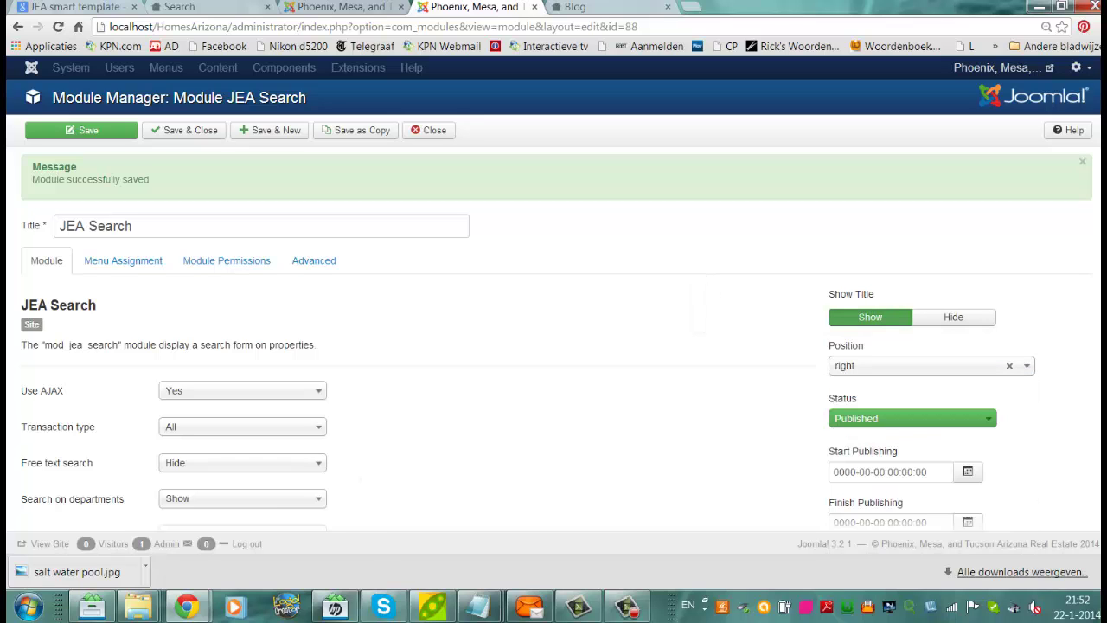
Step: Open tpl_jeasmart_11.zip from Downloads in 7-Zip and view its doc.pdf documentation
click(29, 609)
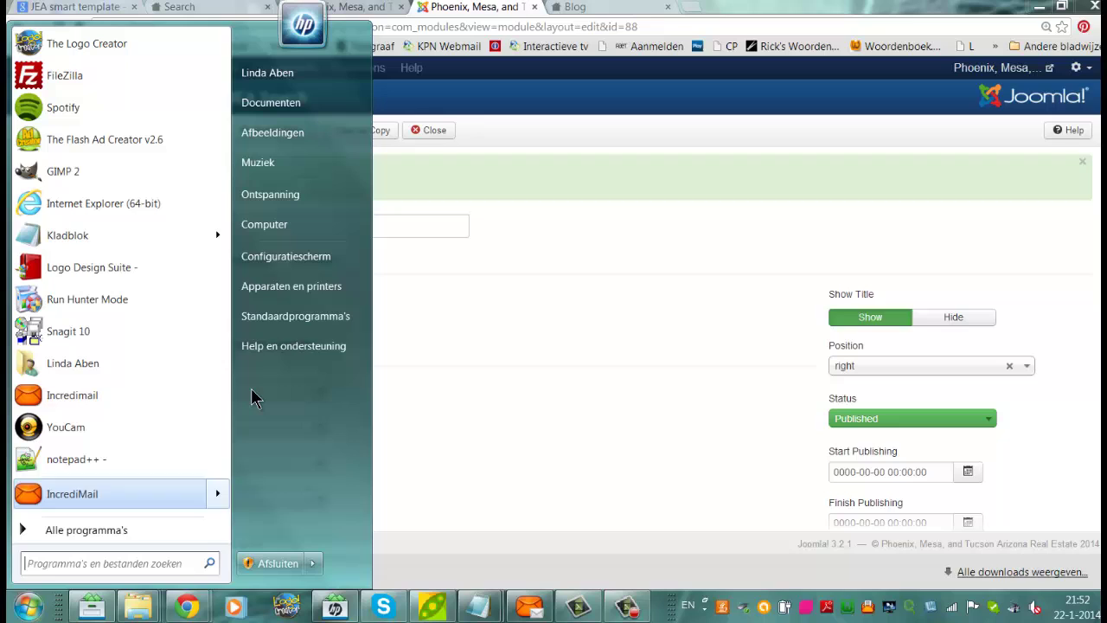
click(605, 462)
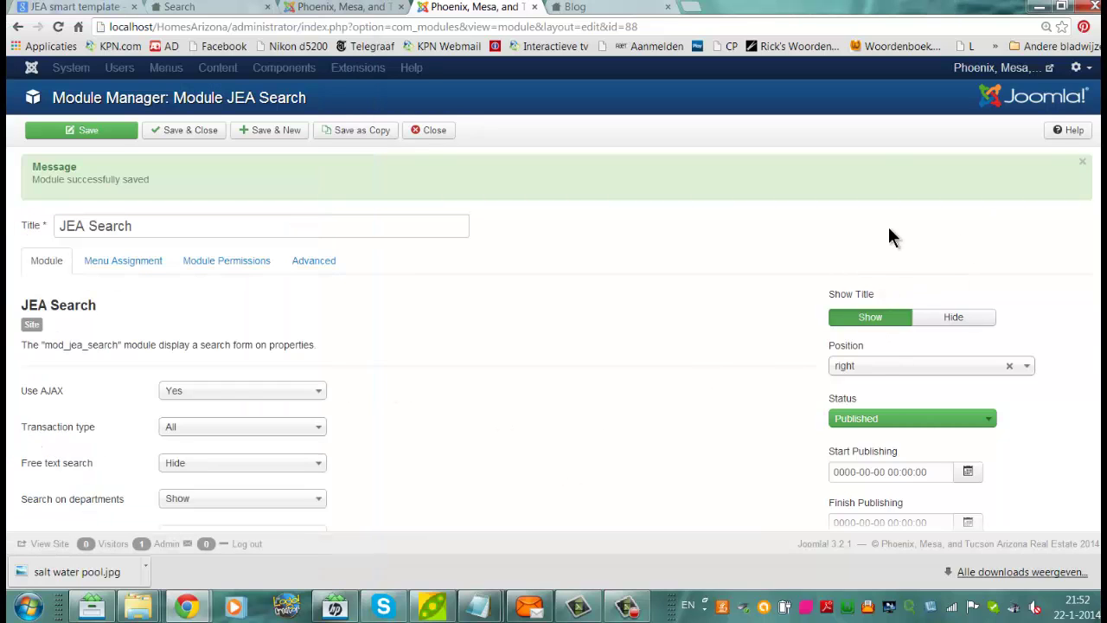
mouse_move(138, 607)
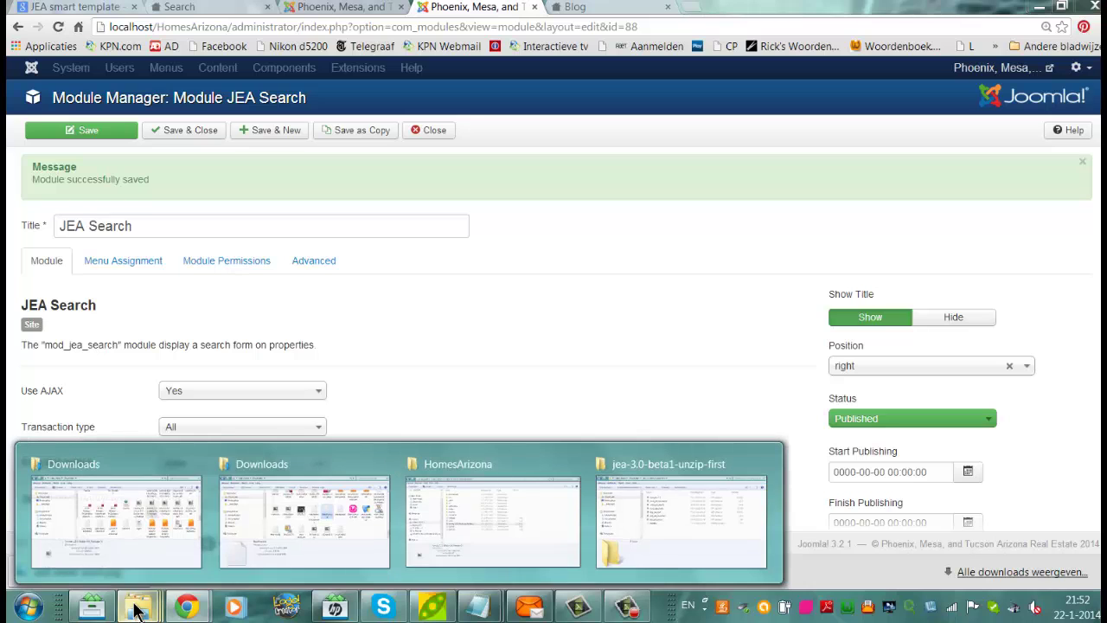
click(271, 471)
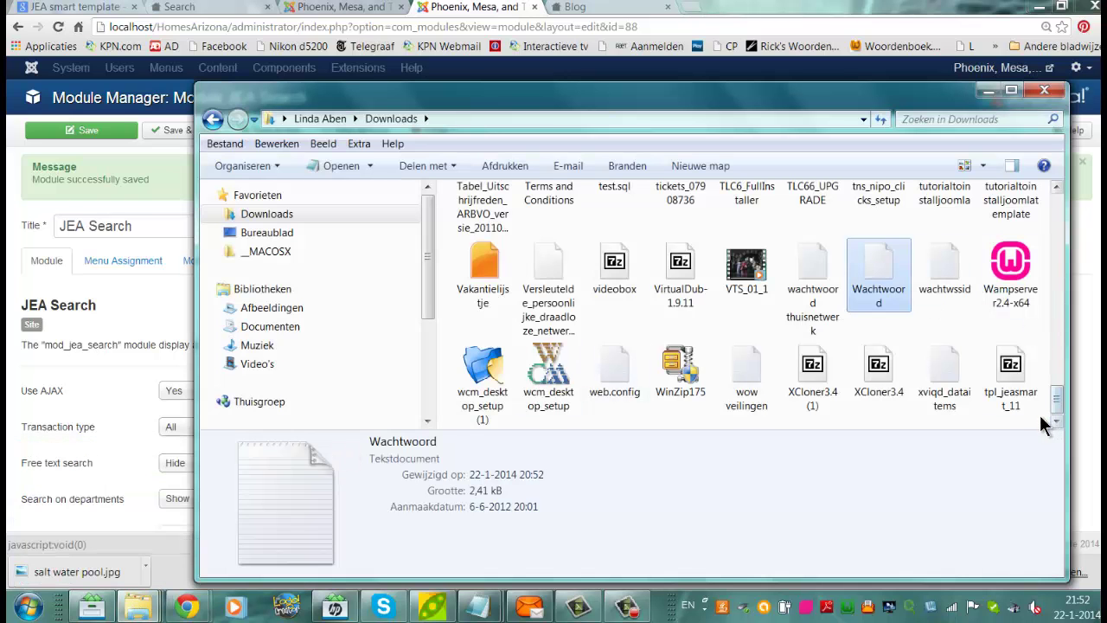
double_click(1008, 388)
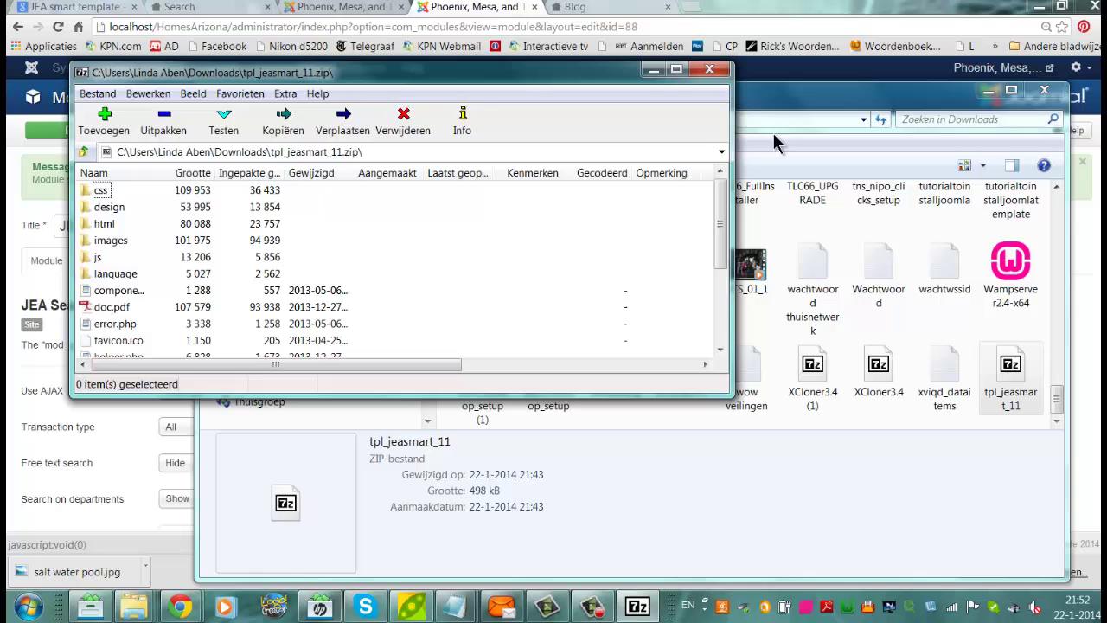
double_click(110, 309)
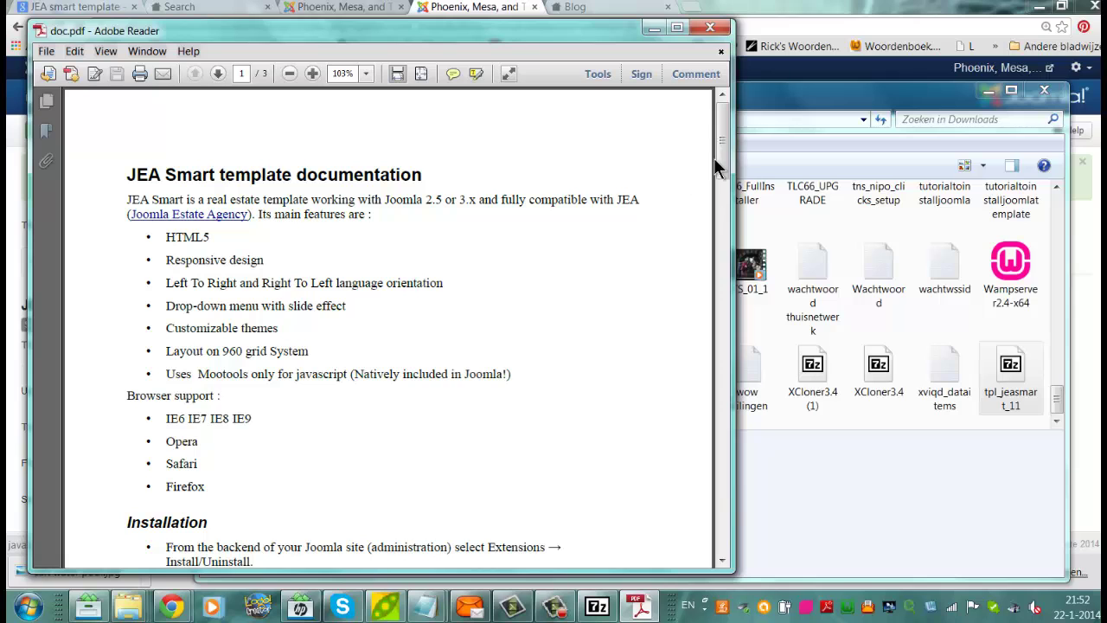
Step: Review the PDF's page 2 position layout diagram, then reopen the JEA Search position list
drag(720, 167, 740, 329)
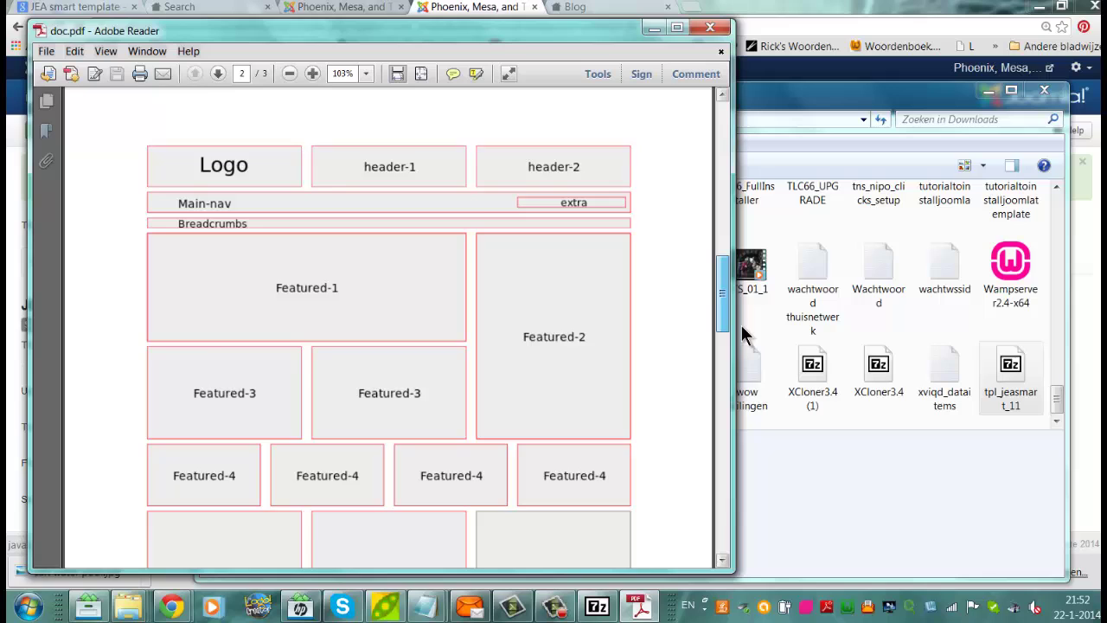
click(724, 344)
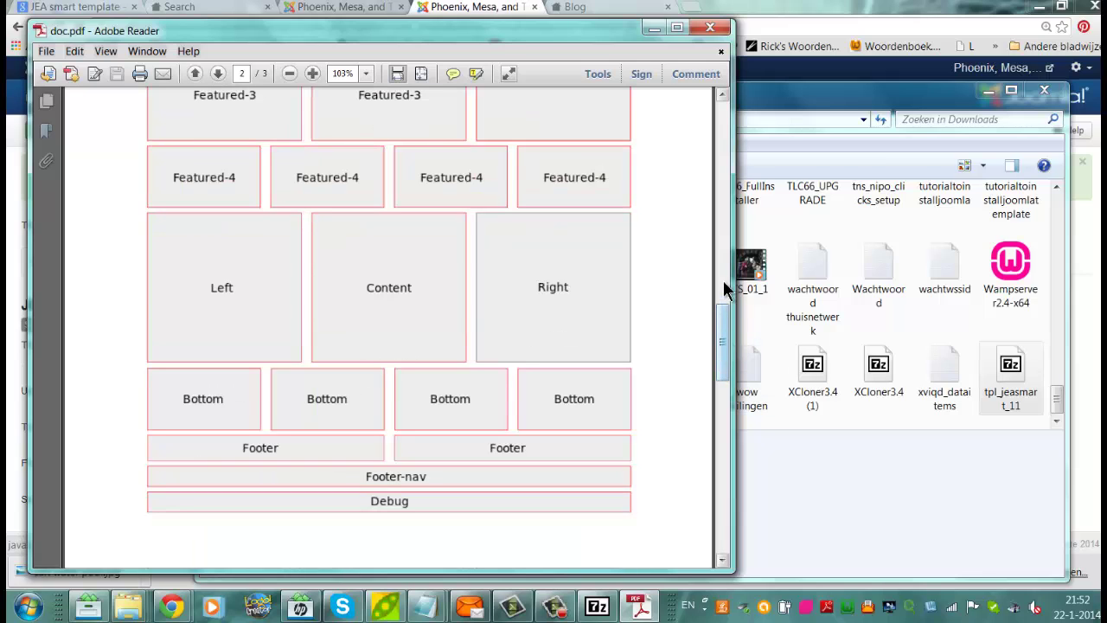
drag(725, 344, 722, 263)
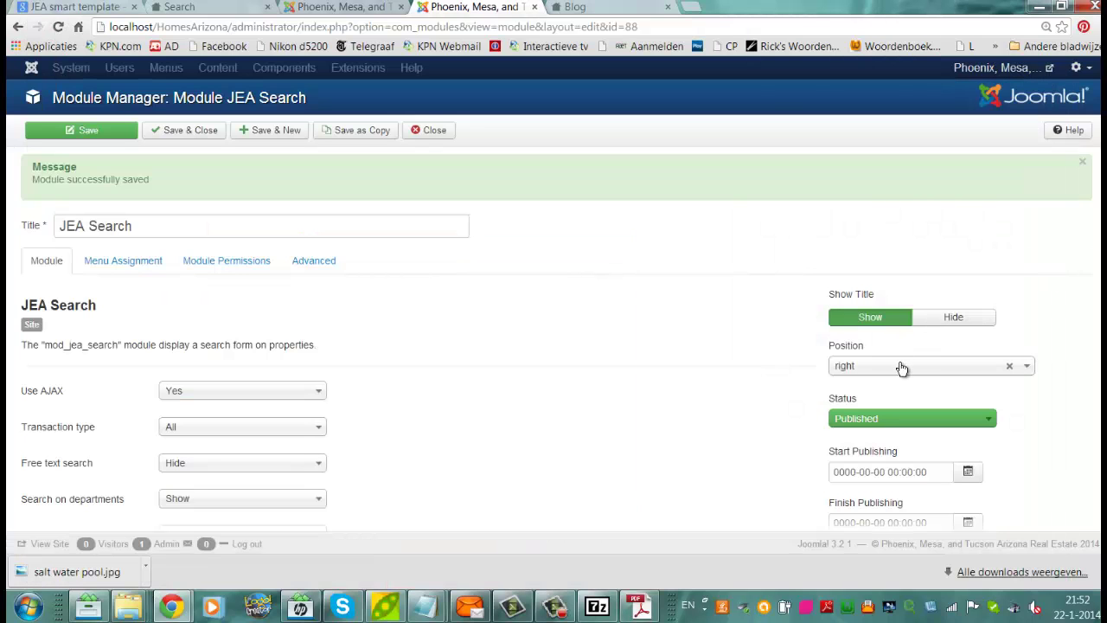
click(902, 369)
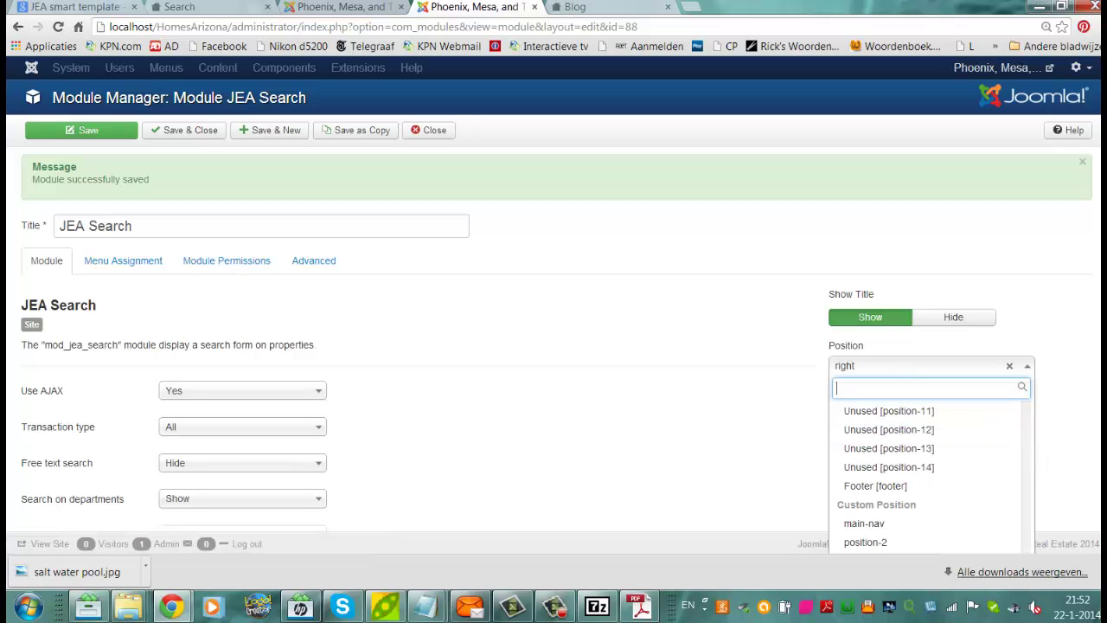
Step: Put JEA Search in the Extra [extra] position, show it on all pages, and save & close
scroll(553, 316, down, 1)
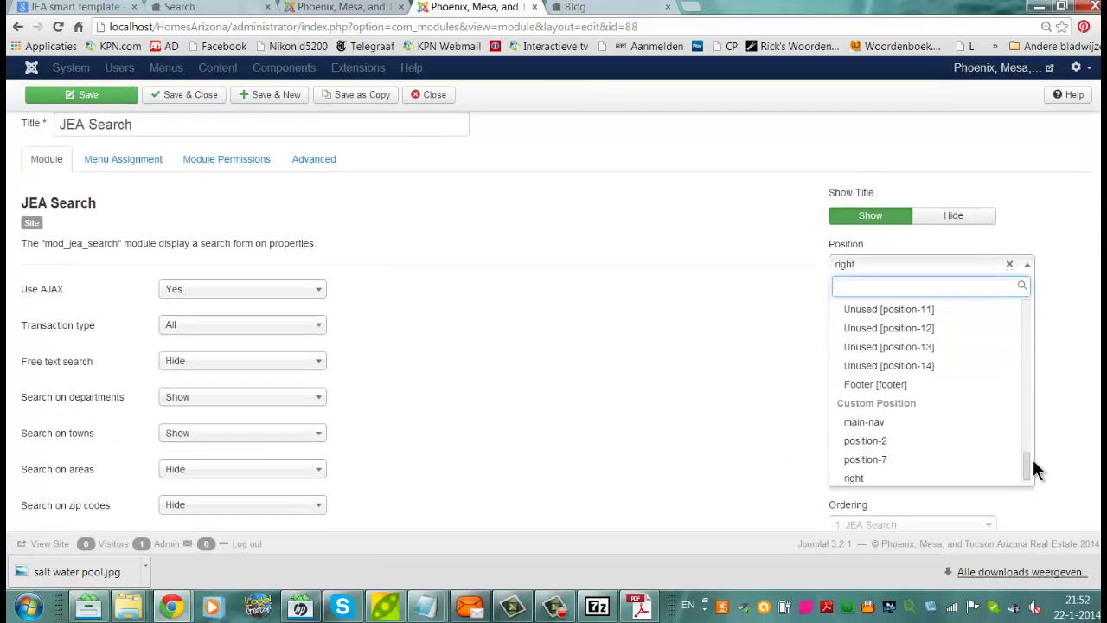
drag(1036, 478, 1017, 270)
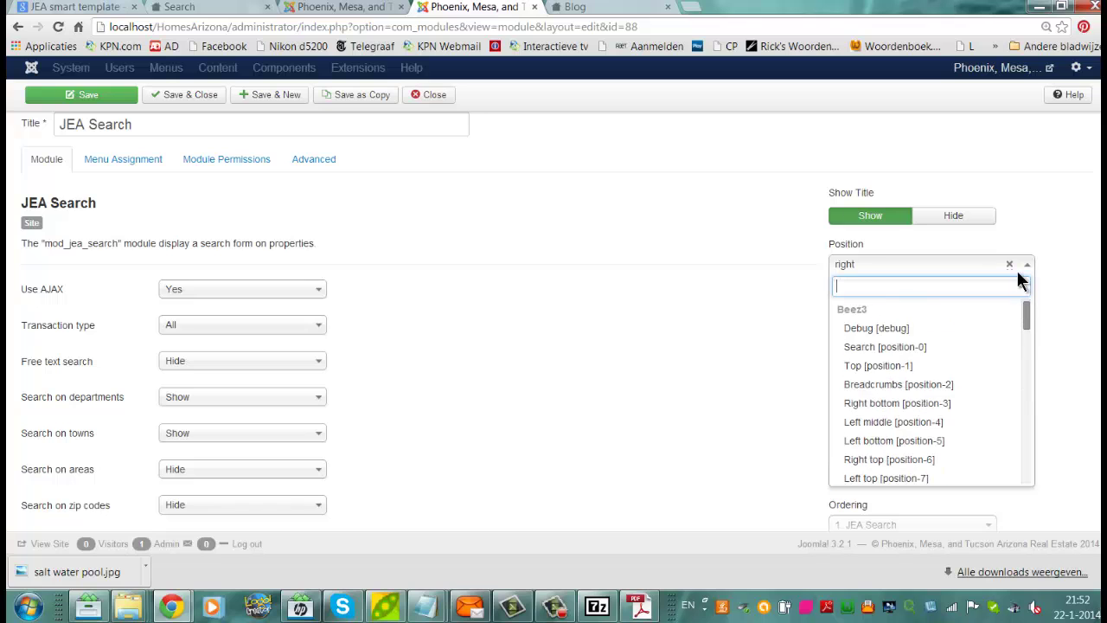
drag(1028, 340, 1029, 373)
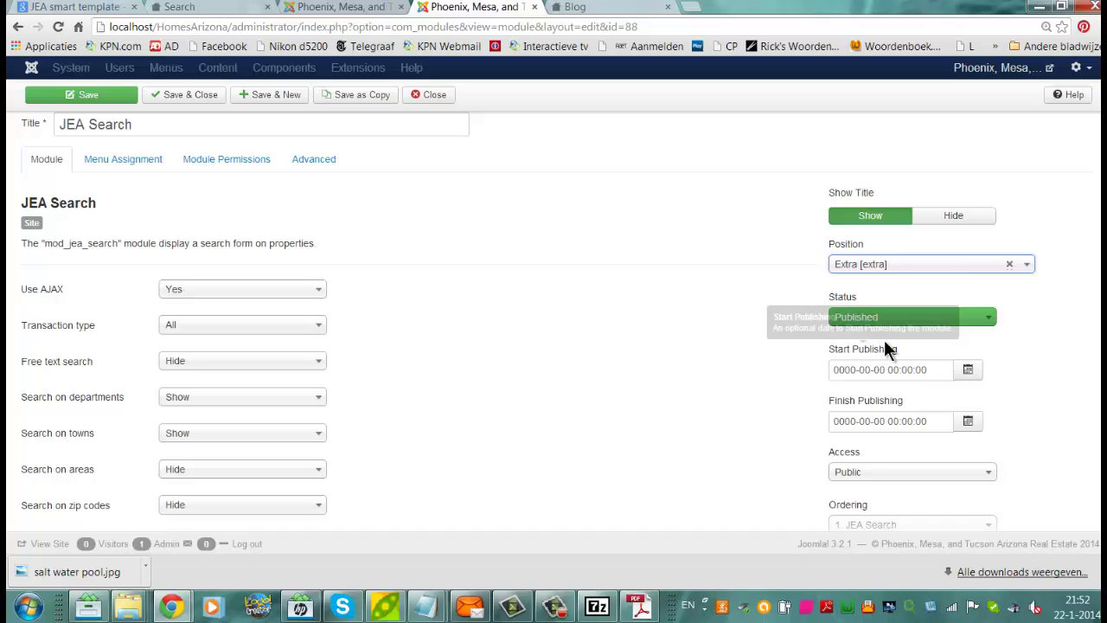
click(162, 164)
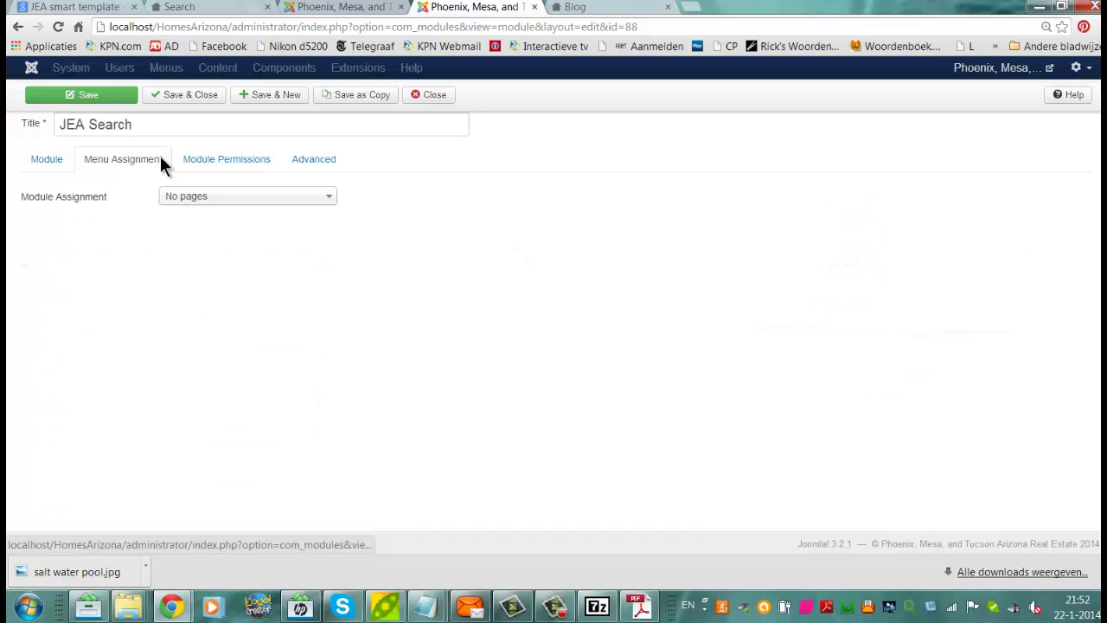
click(245, 198)
click(238, 222)
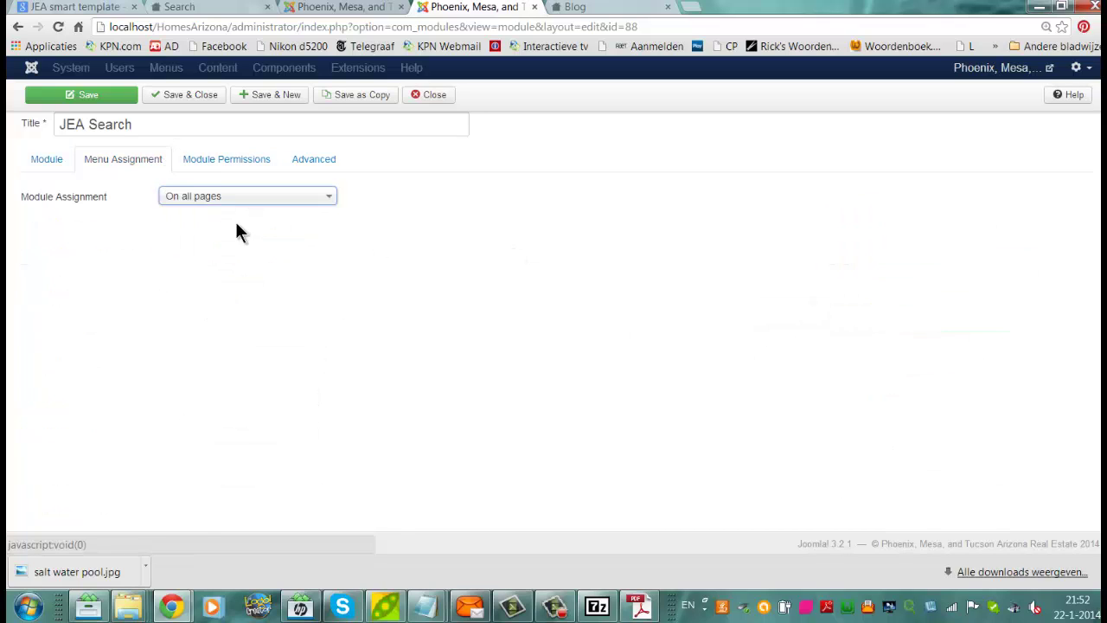
click(191, 95)
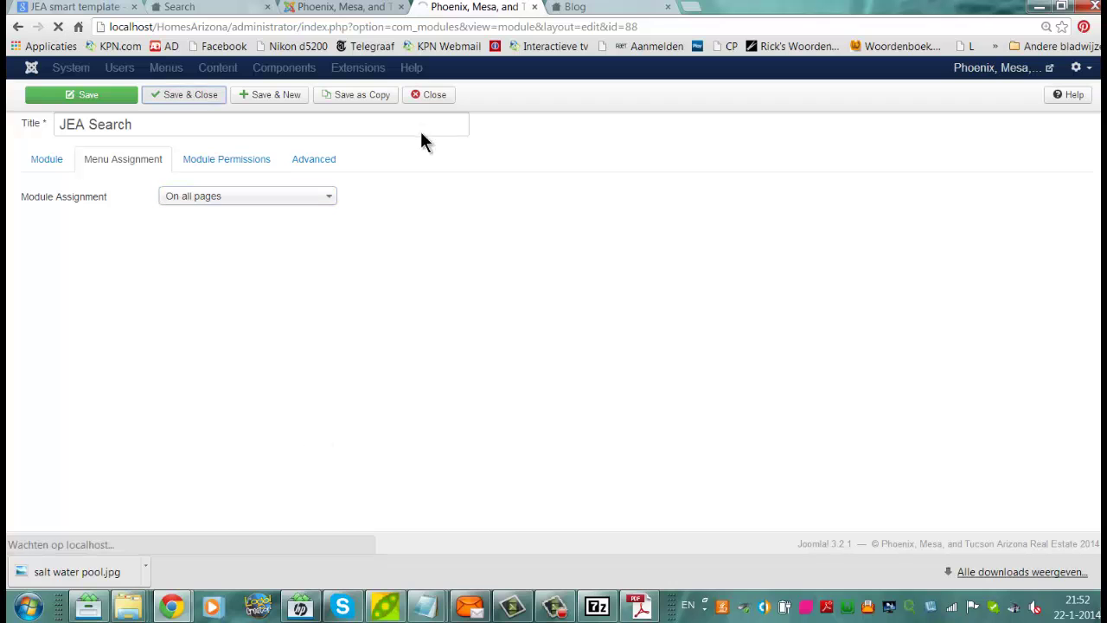
Step: Reload the site's Blog page to make the new search module appear
click(578, 5)
click(576, 27)
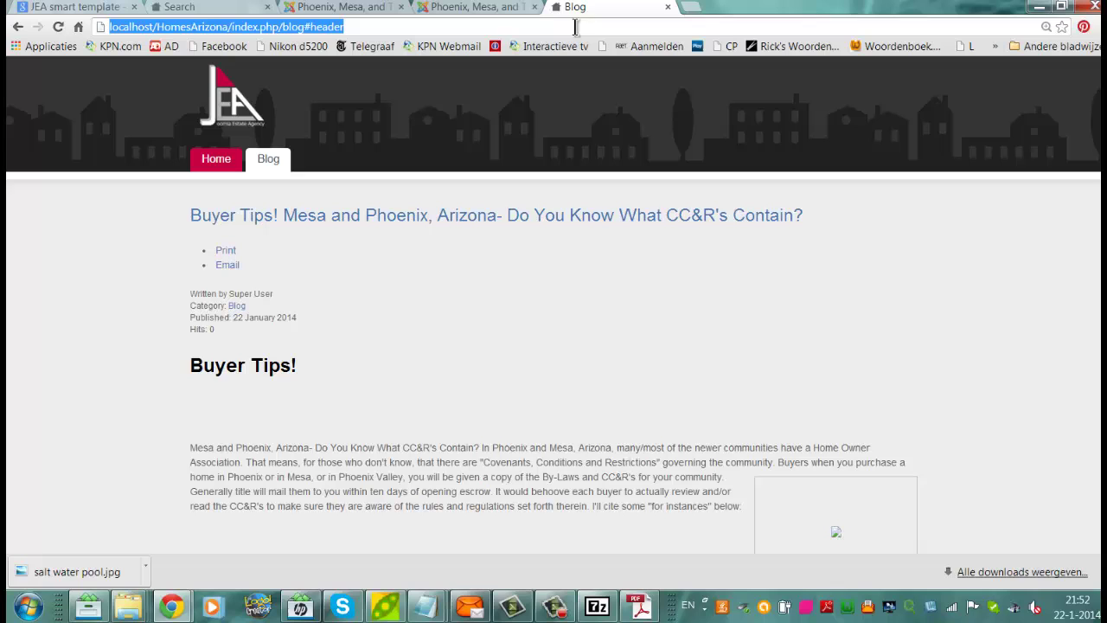
key(Return)
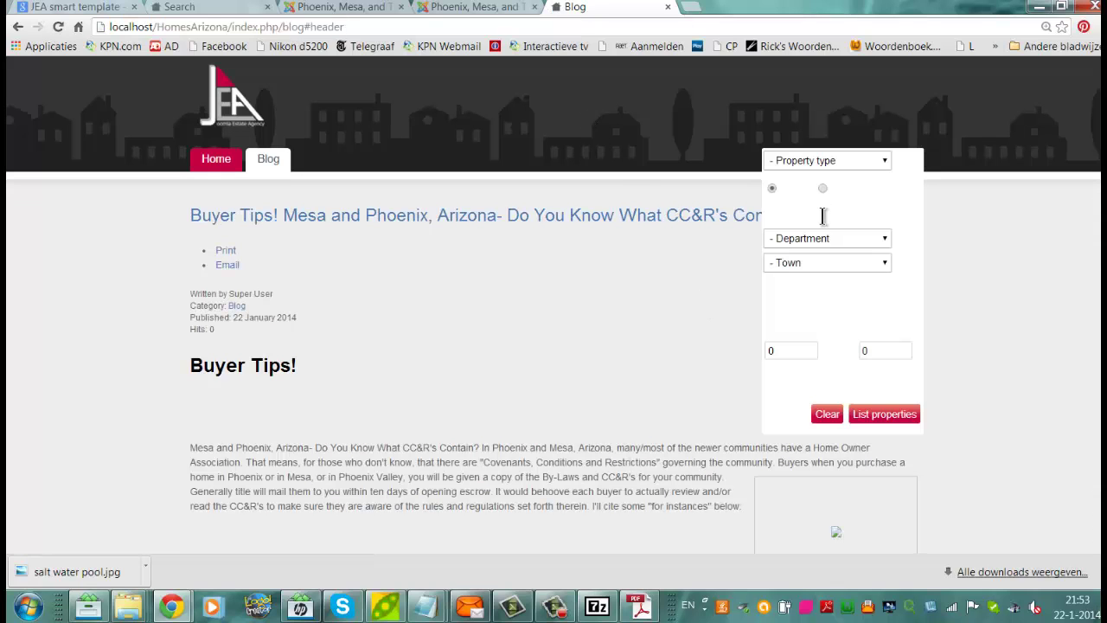
scroll(554, 346, down, 3)
scroll(554, 346, up, 4)
Step: Scroll through the Blog page and inspect the search form's Property type choices
scroll(553, 346, down, 1)
scroll(554, 346, down, 1)
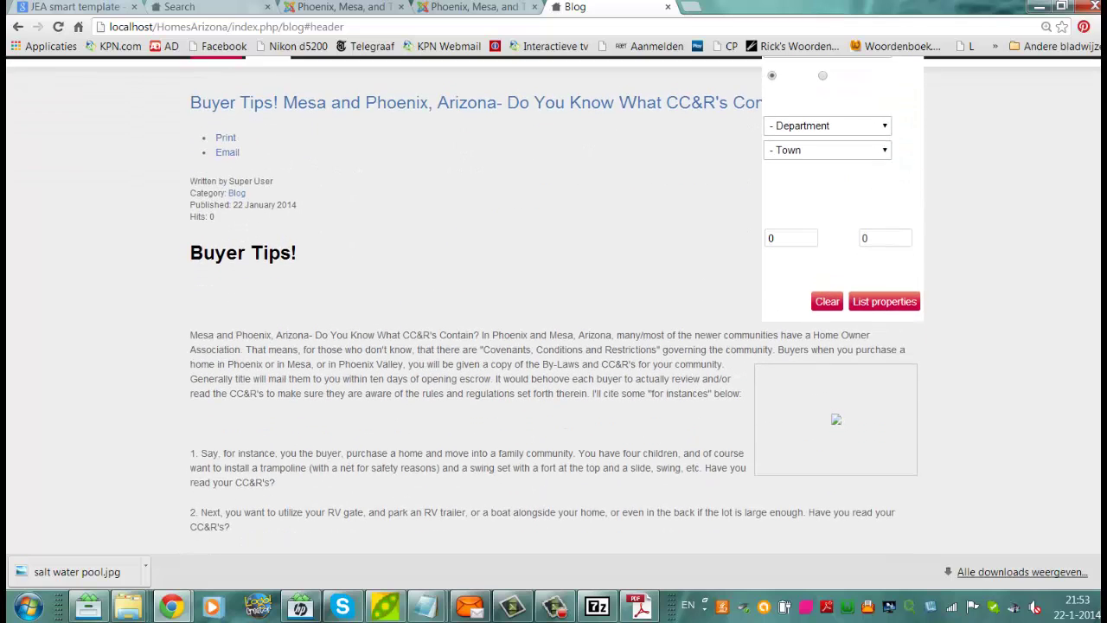
scroll(554, 346, down, 2)
scroll(554, 346, up, 1)
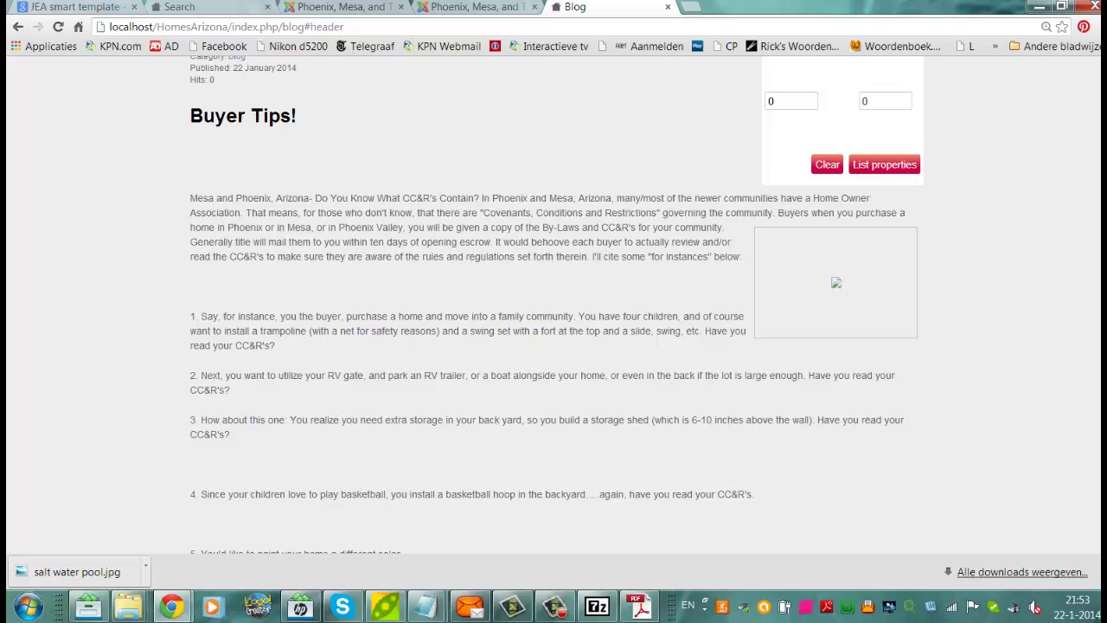
scroll(553, 346, up, 1)
scroll(554, 346, up, 2)
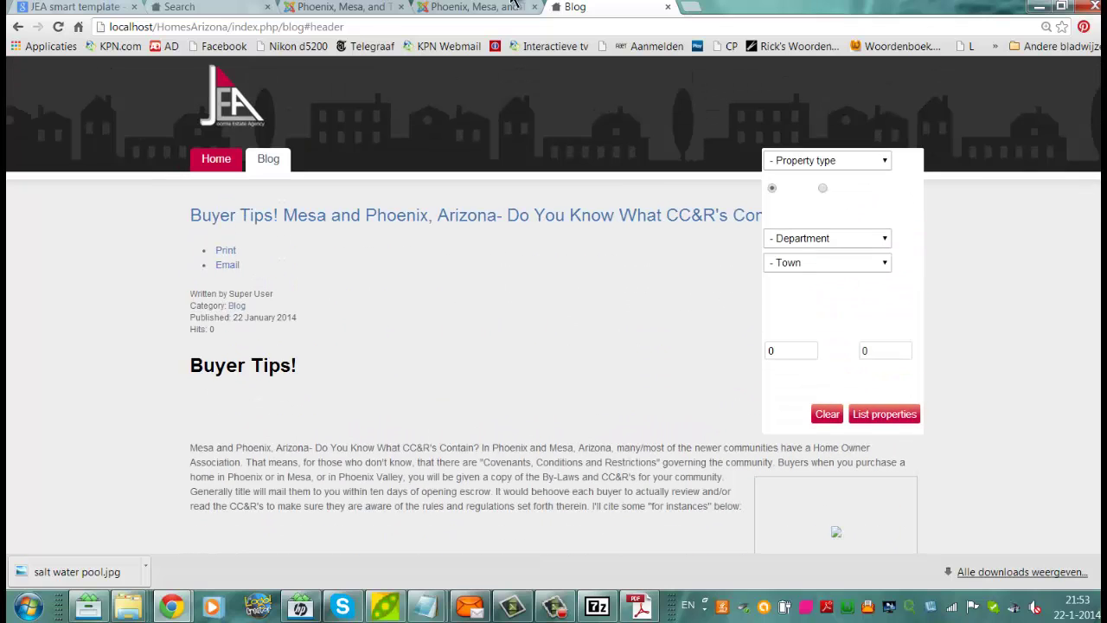
click(882, 164)
click(797, 163)
Step: Open JEA Emphasis from the module list and glance at its Position choices without picking one
click(488, 7)
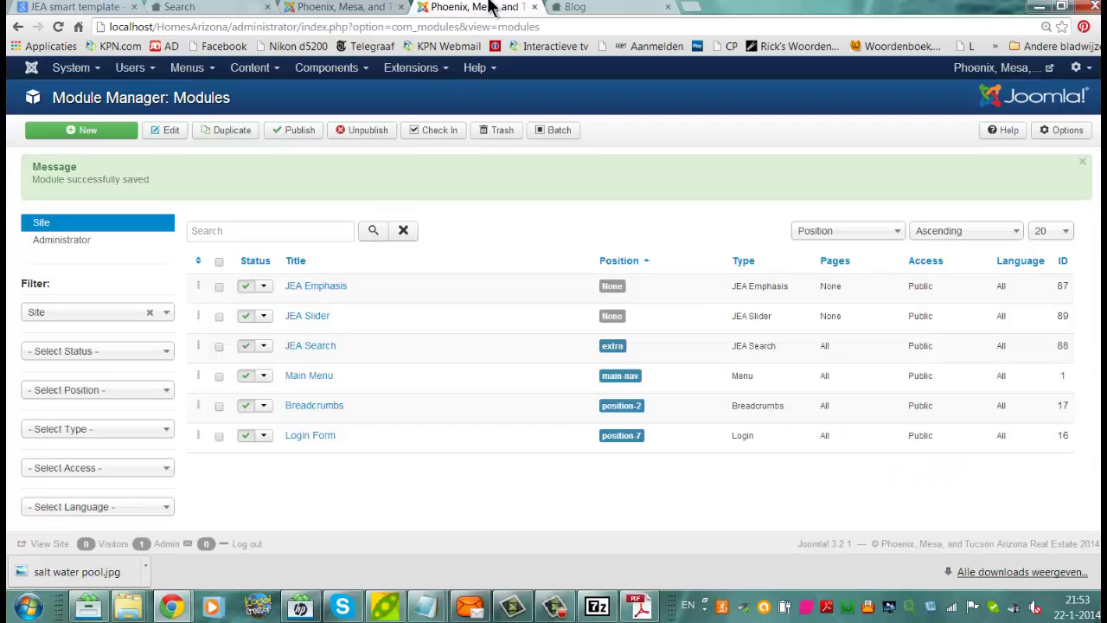
click(318, 288)
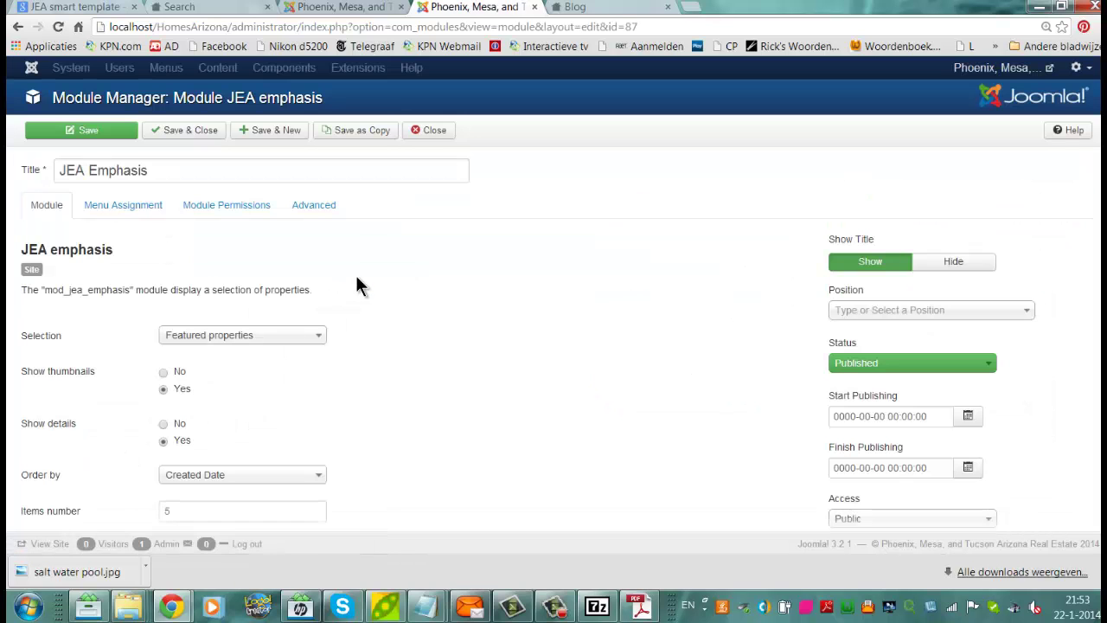
click(948, 313)
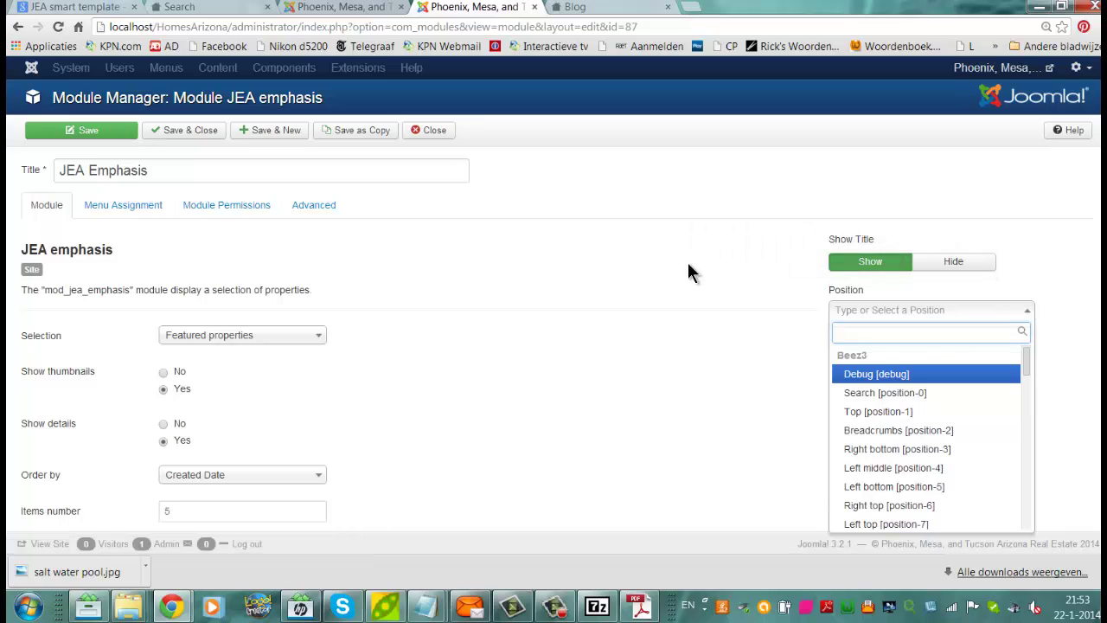
click(689, 265)
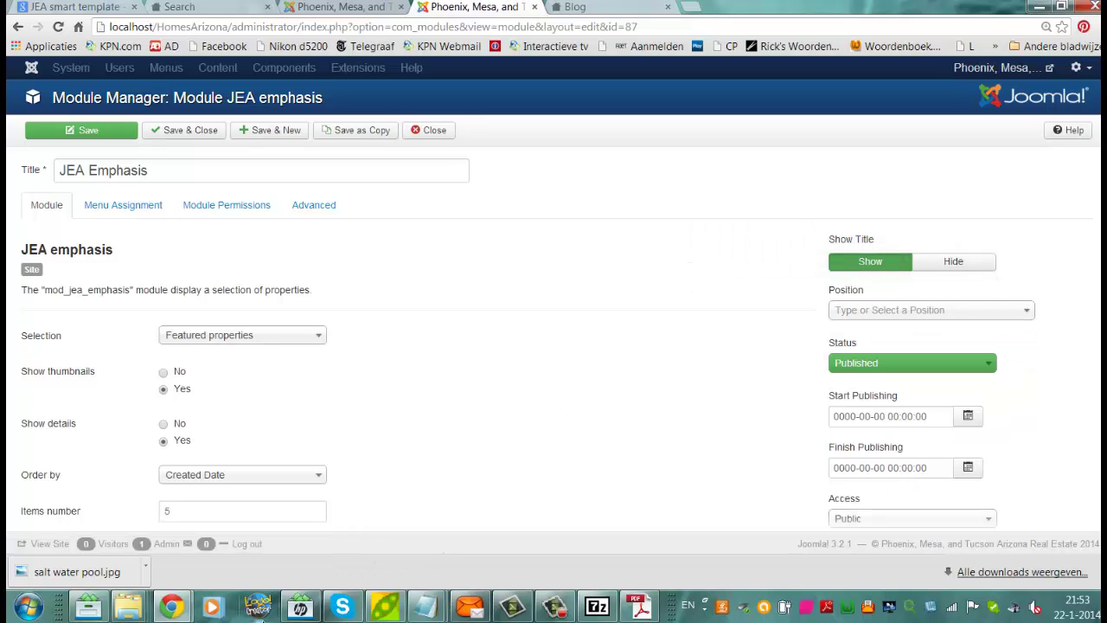
mouse_move(171, 606)
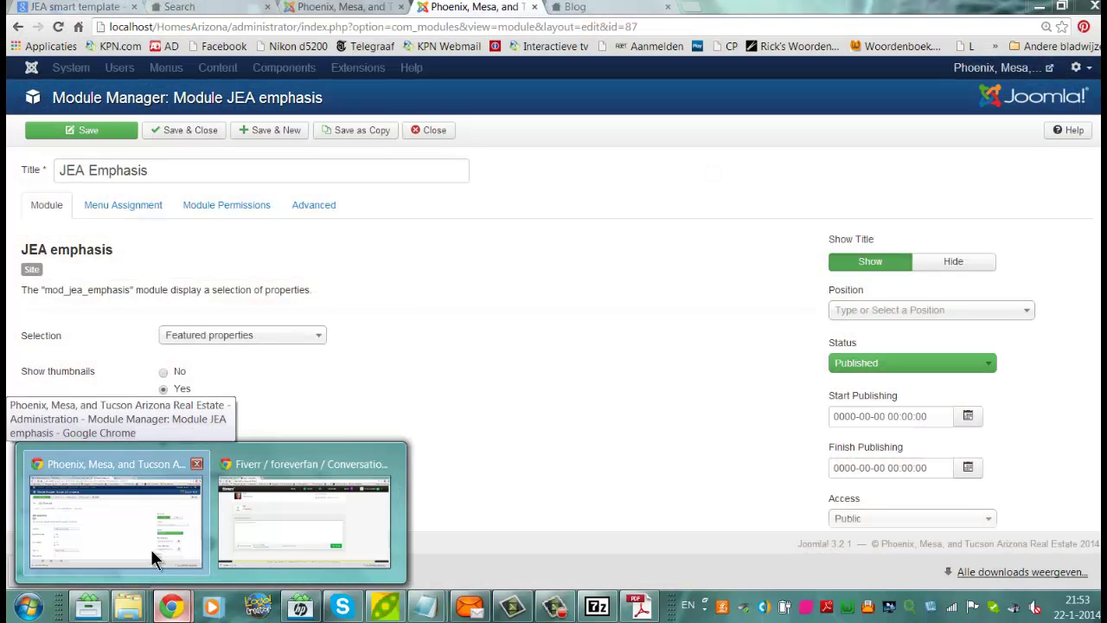
click(150, 549)
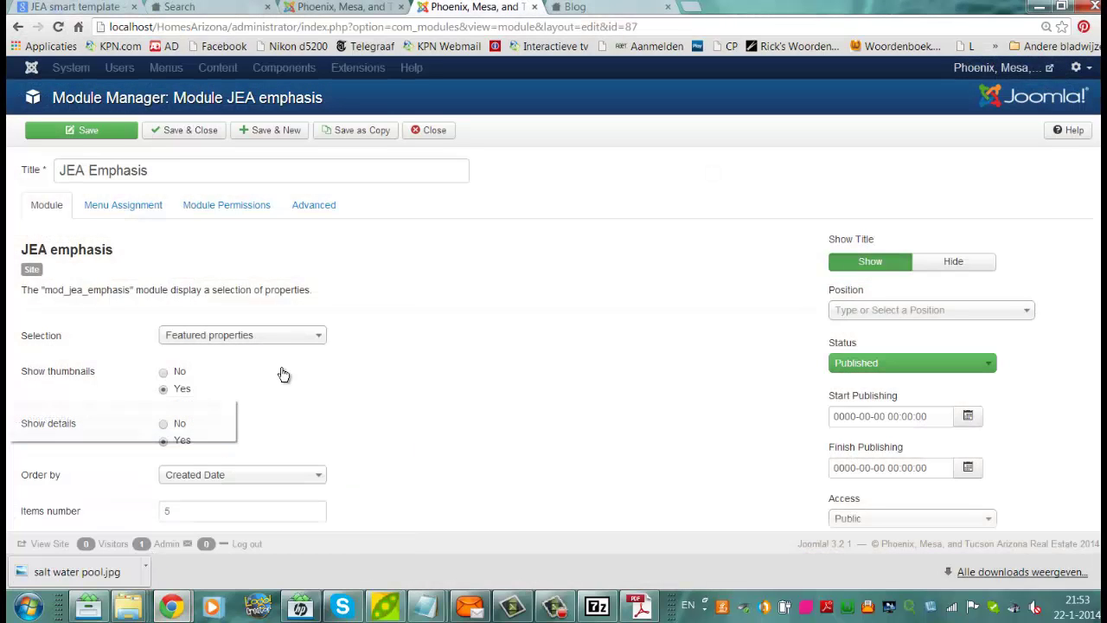
Step: Review the template's position layout diagram in doc.pdf
click(638, 606)
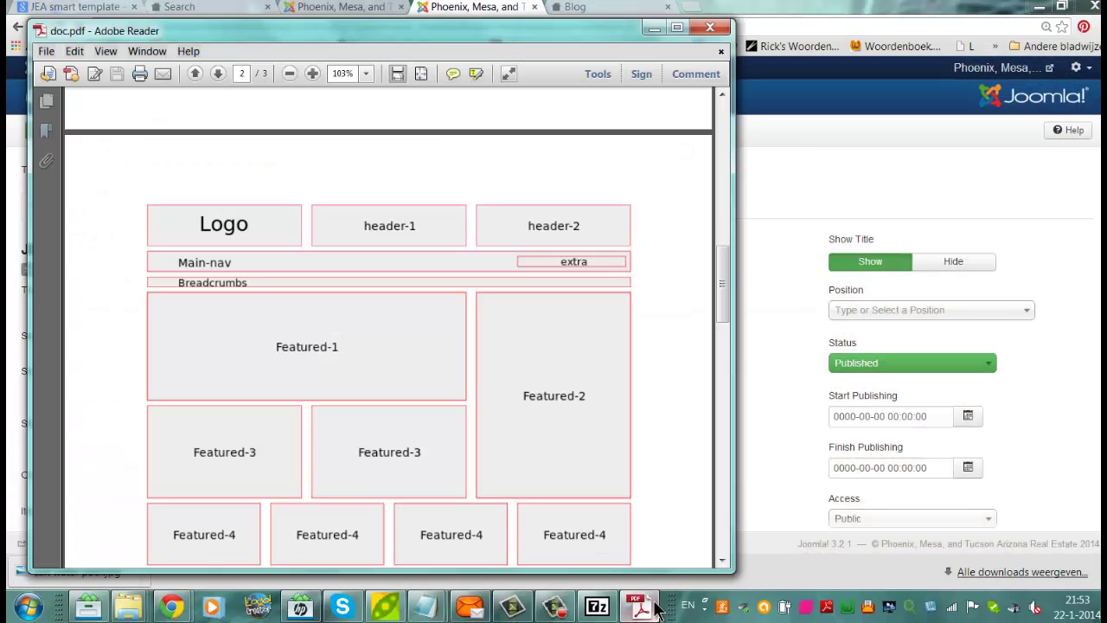
mouse_move(723, 260)
mouse_down()
mouse_move(746, 333)
mouse_move(747, 259)
mouse_move(749, 273)
mouse_up()
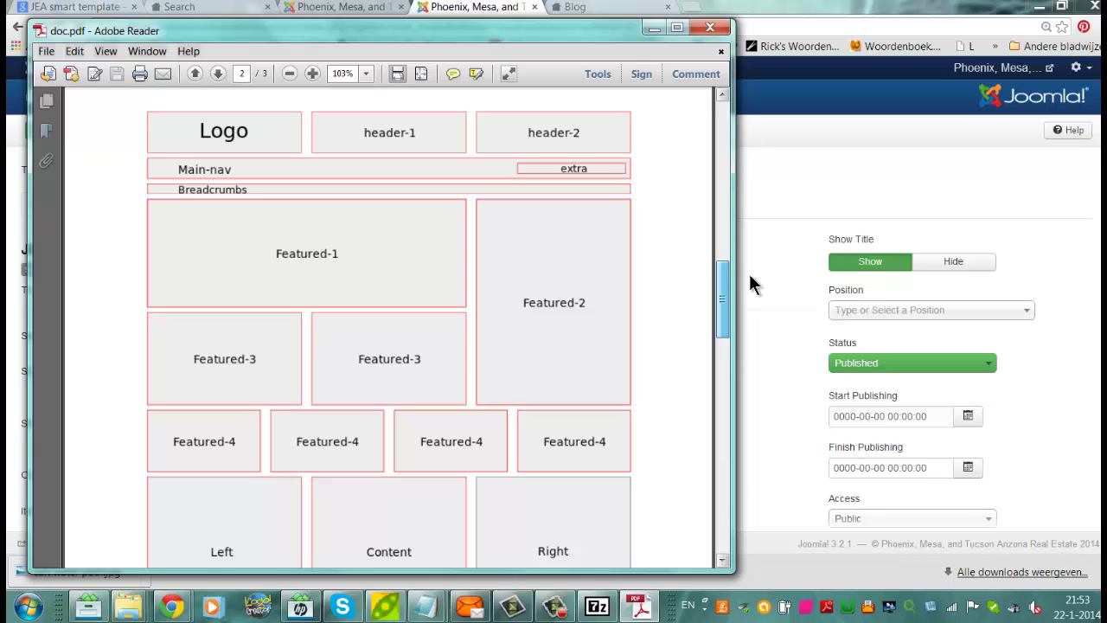
Step: Browse the JEA Emphasis Selection and Position lists without choosing, then recheck the doc.pdf layout
click(822, 308)
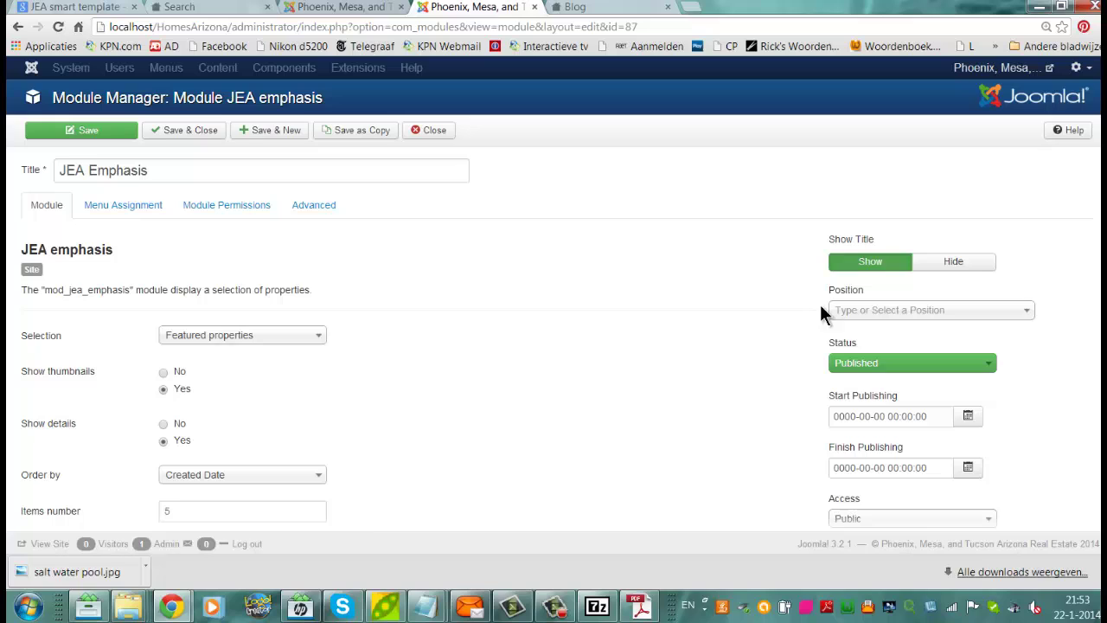
click(293, 336)
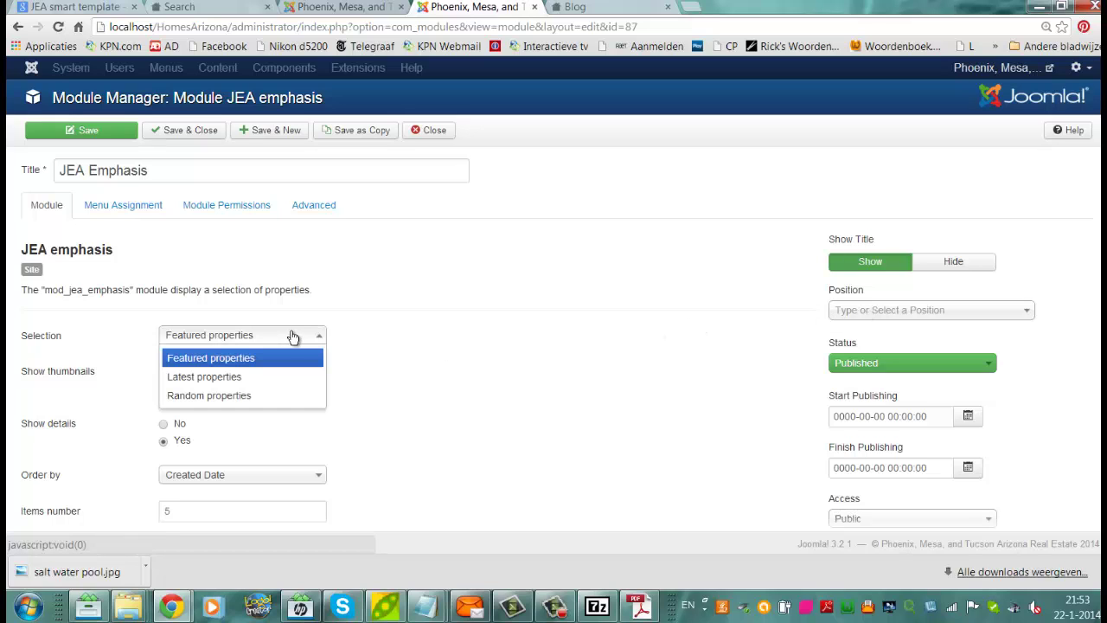
click(293, 337)
click(847, 309)
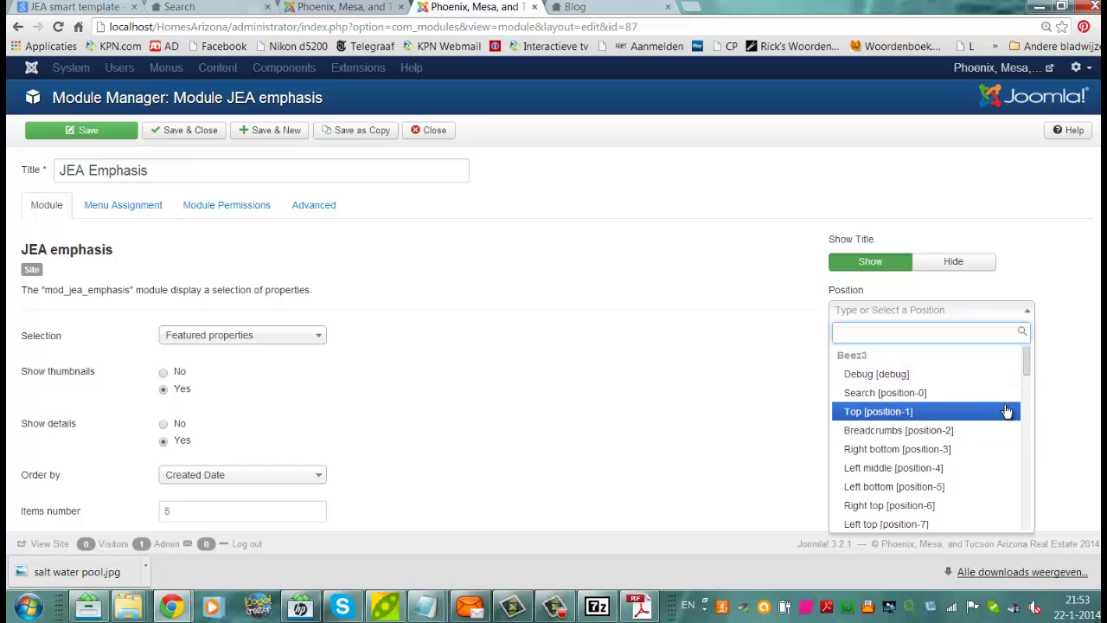
mouse_move(1028, 372)
mouse_down()
mouse_move(1036, 414)
mouse_move(1030, 378)
mouse_up()
click(655, 599)
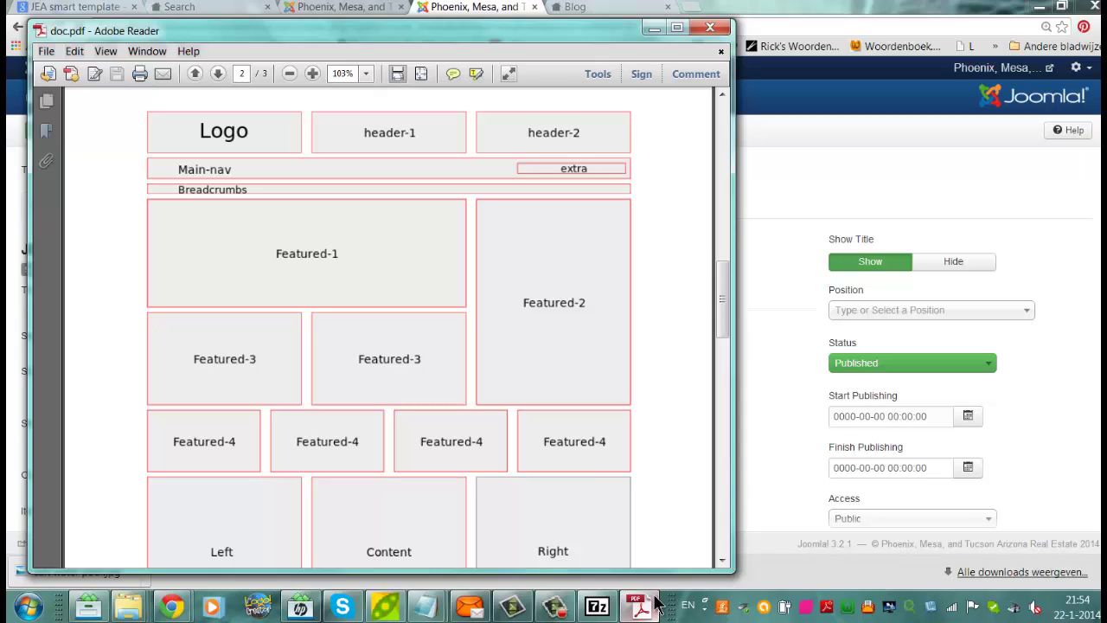
Step: Put JEA Emphasis in Featured 1 [featured-1], show it on all pages, and save
click(776, 484)
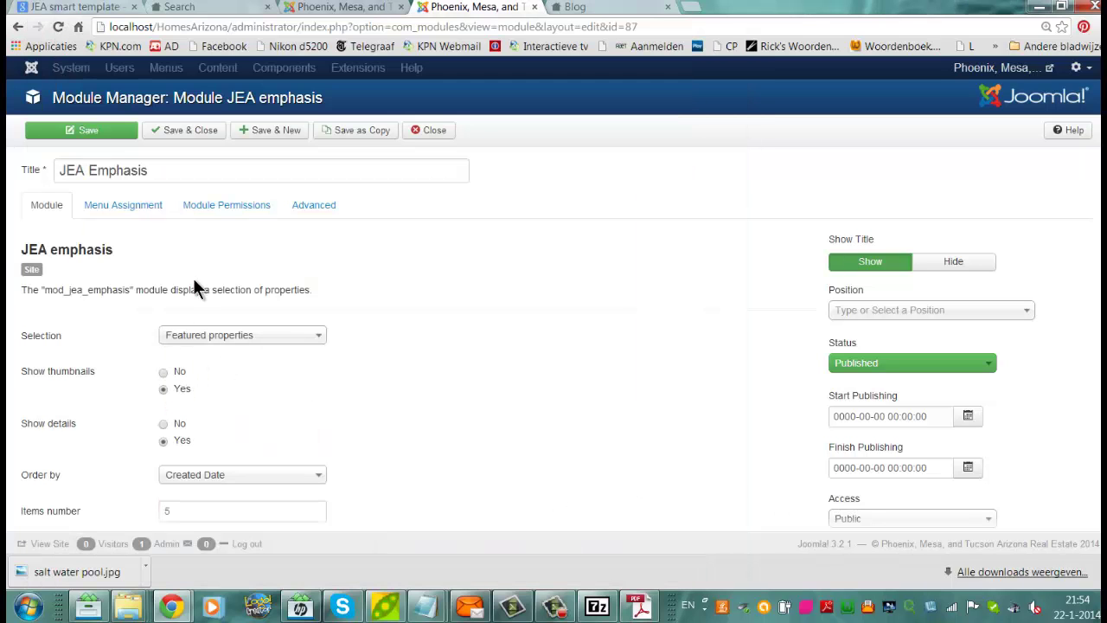
click(991, 316)
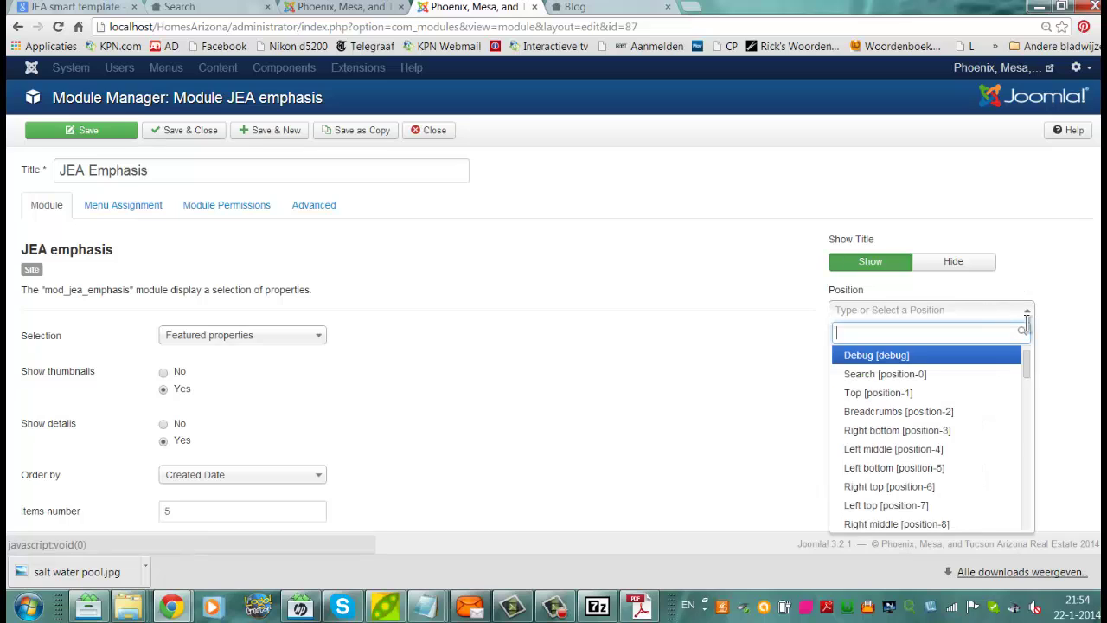
mouse_move(1029, 371)
mouse_down()
mouse_move(1029, 356)
mouse_move(1038, 420)
mouse_up()
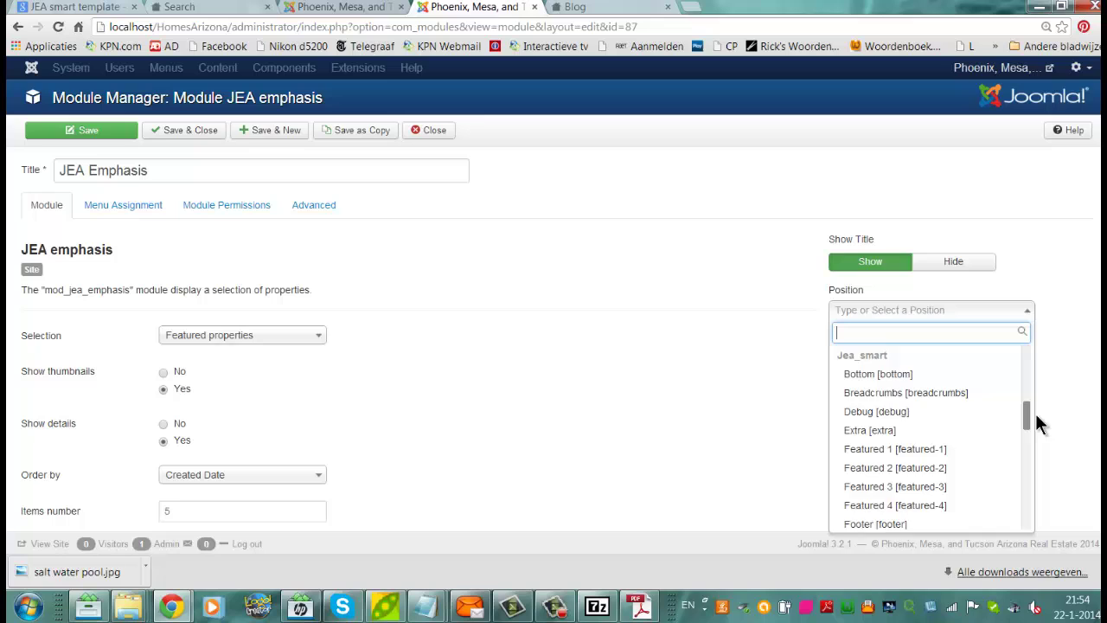
click(988, 423)
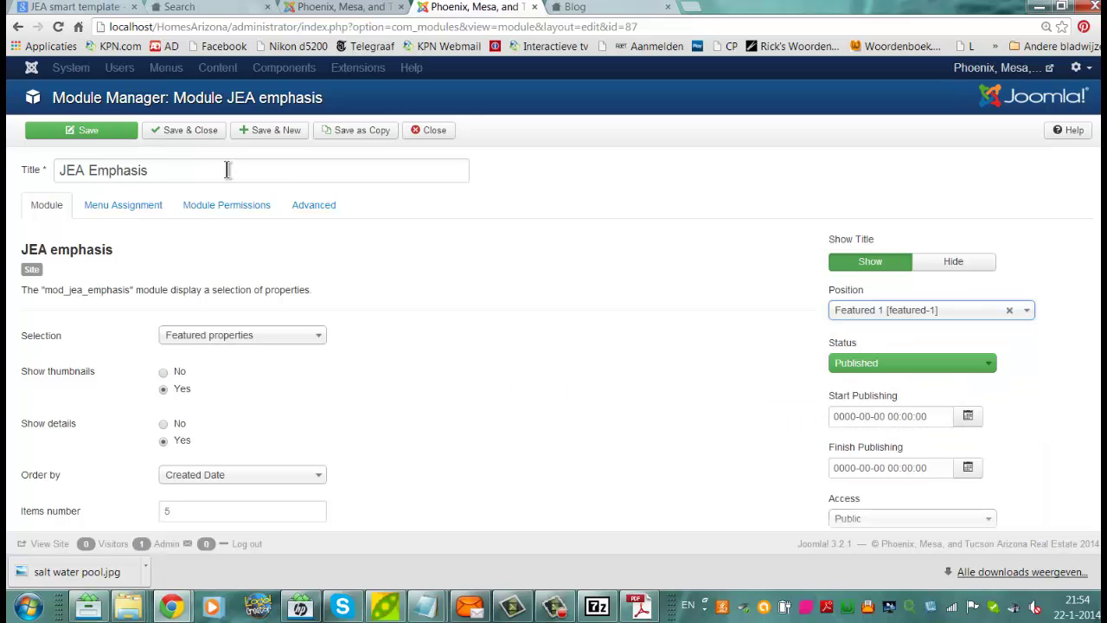
click(156, 205)
click(233, 243)
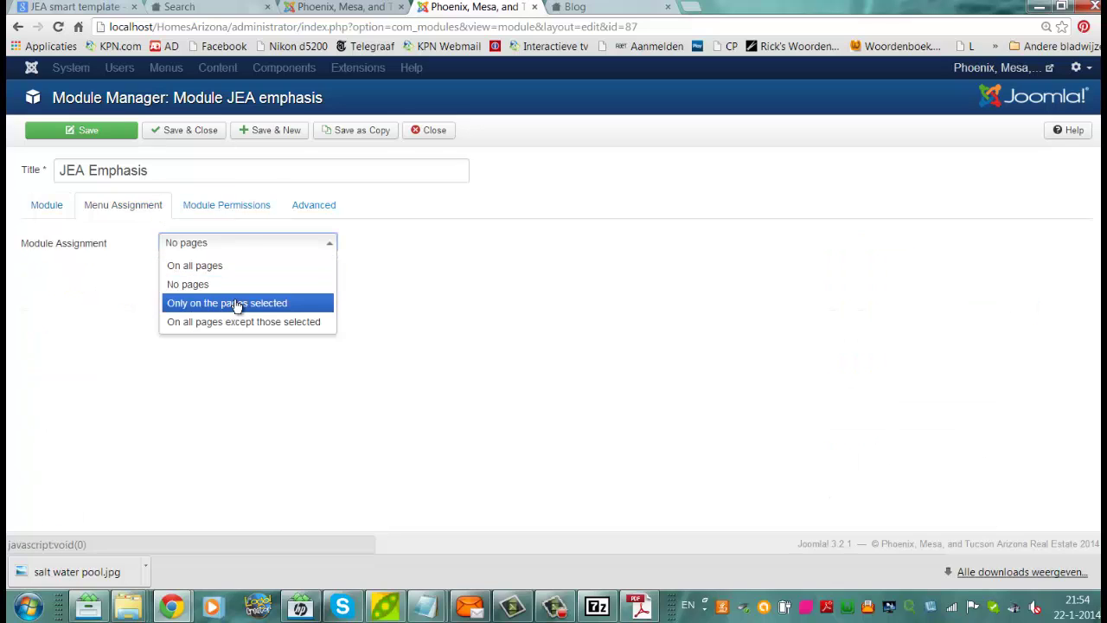
click(217, 266)
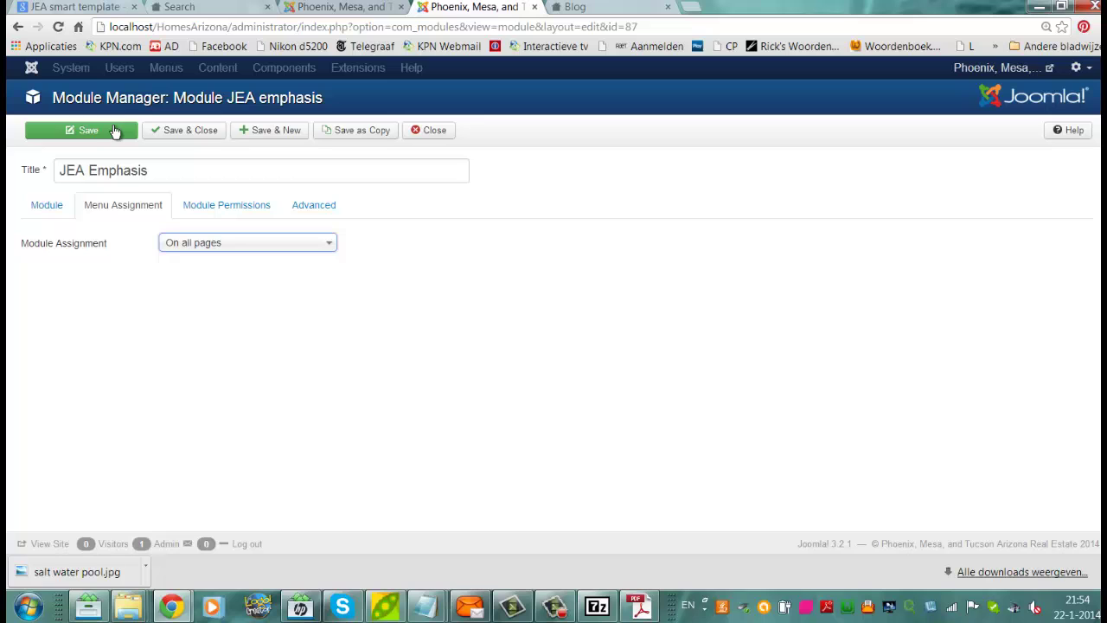
click(115, 130)
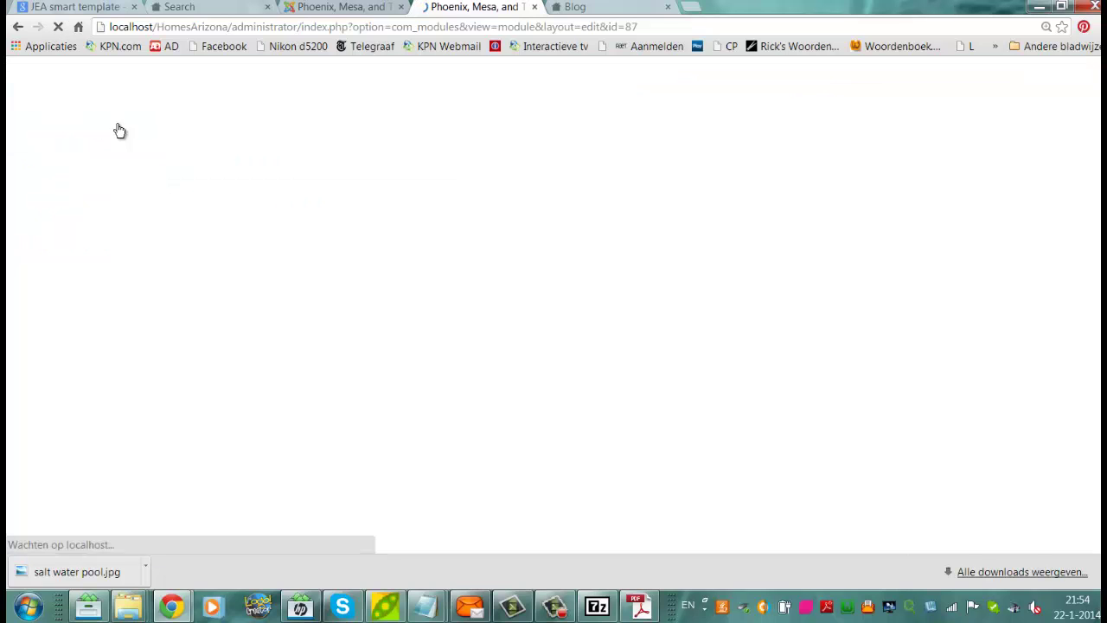
Step: Reload the Blog page and scroll to check the JEA Emphasis module
click(625, 7)
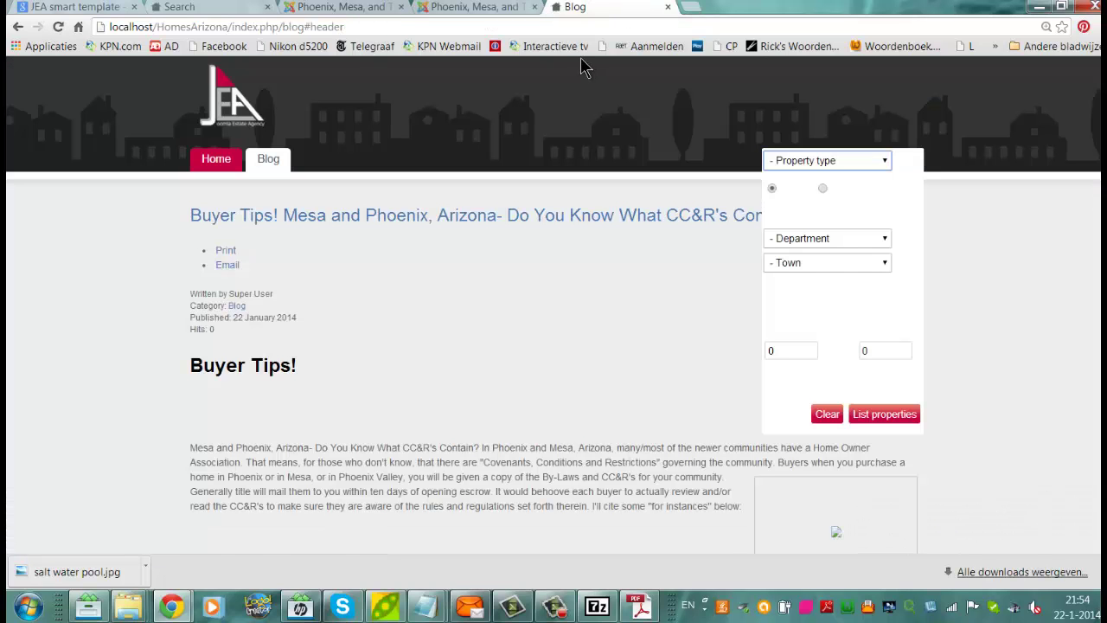
click(561, 24)
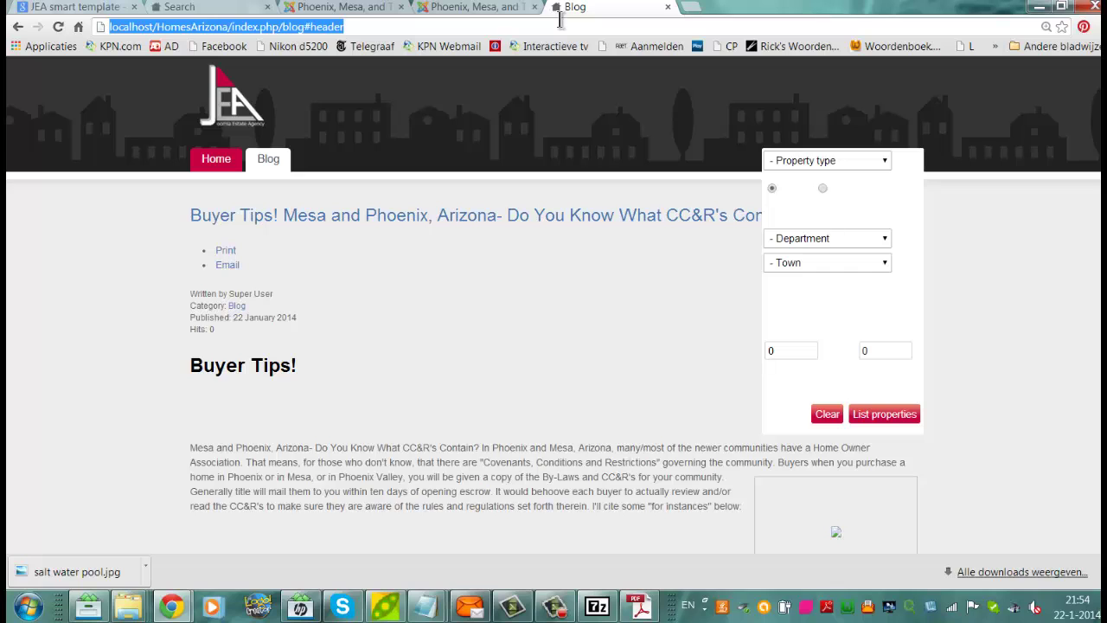
key(Return)
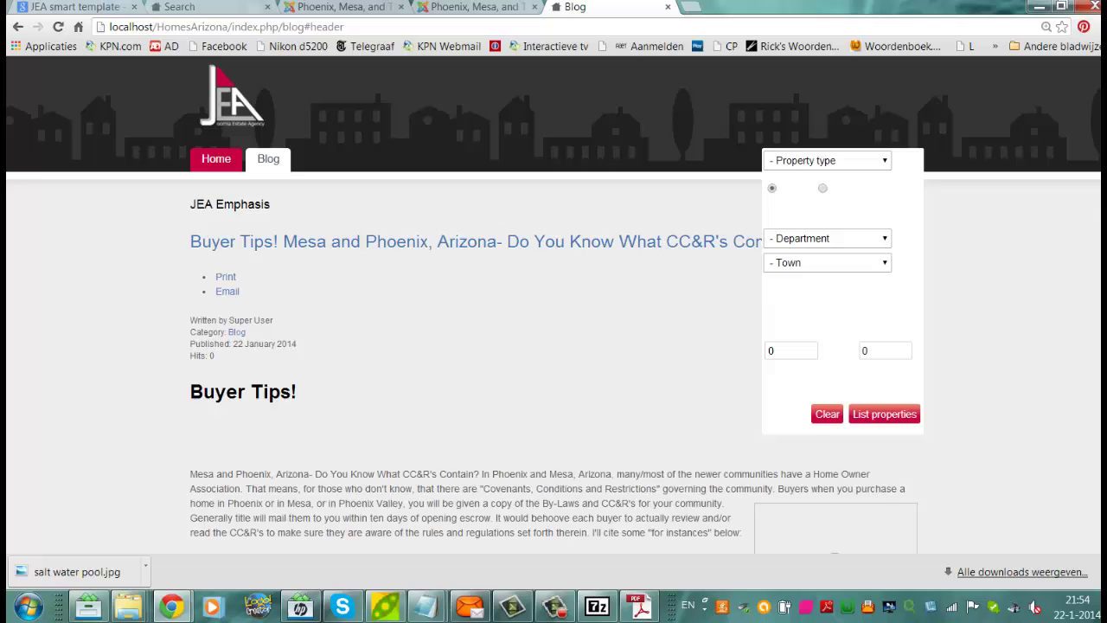
scroll(554, 303, down, 1)
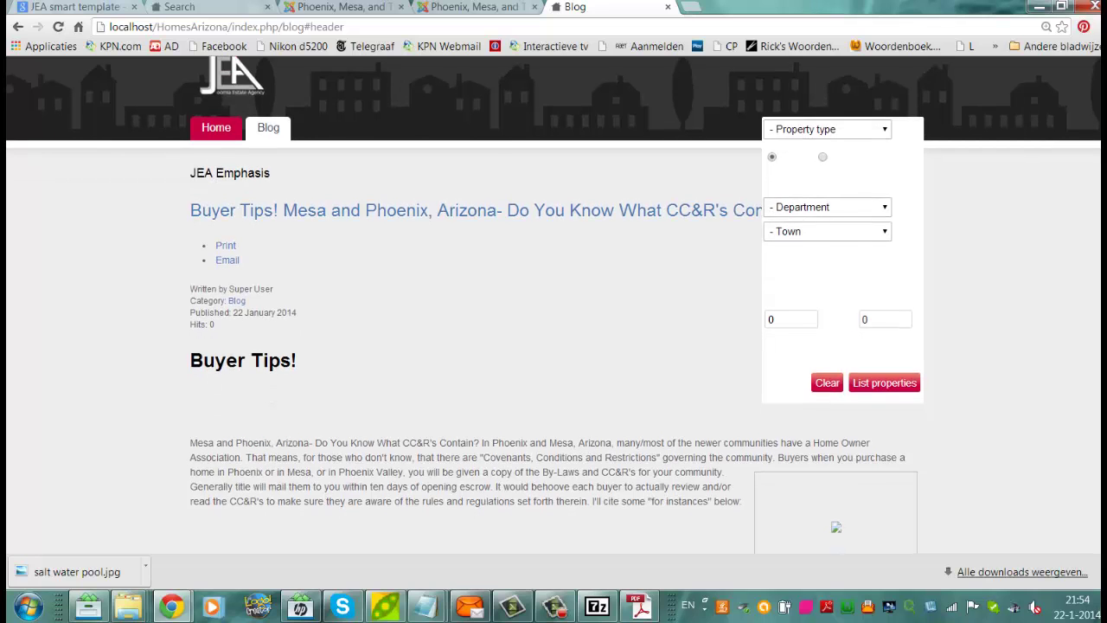
scroll(553, 303, down, 3)
scroll(554, 303, down, 4)
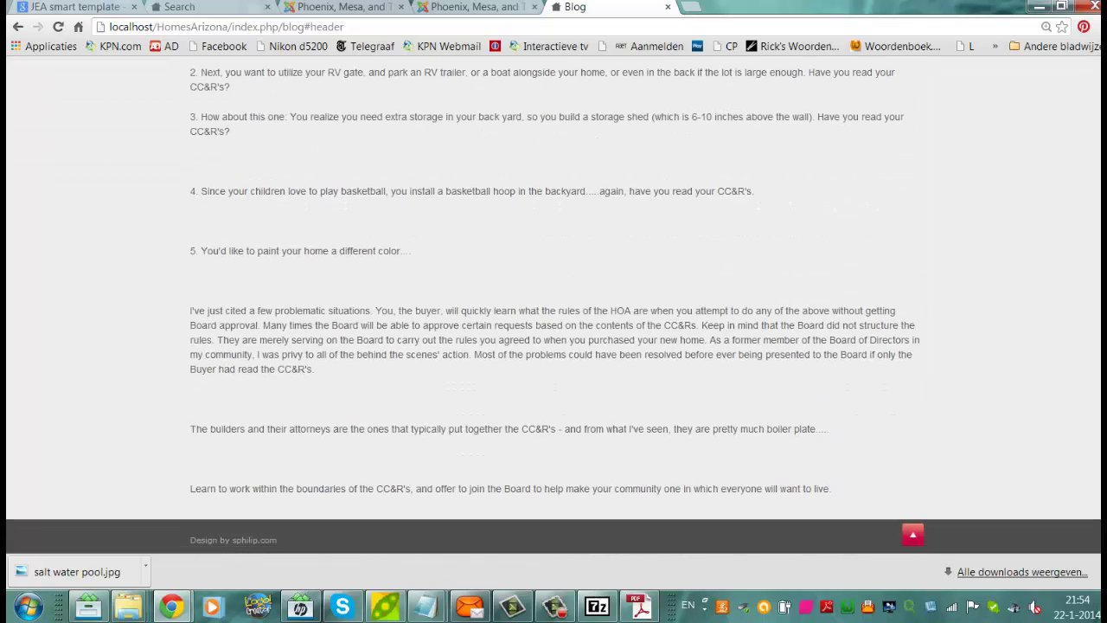
scroll(553, 303, up, 10)
Step: On the Home page, test the search form's Department, Town, Property type and rental options, then return to Blog
click(227, 163)
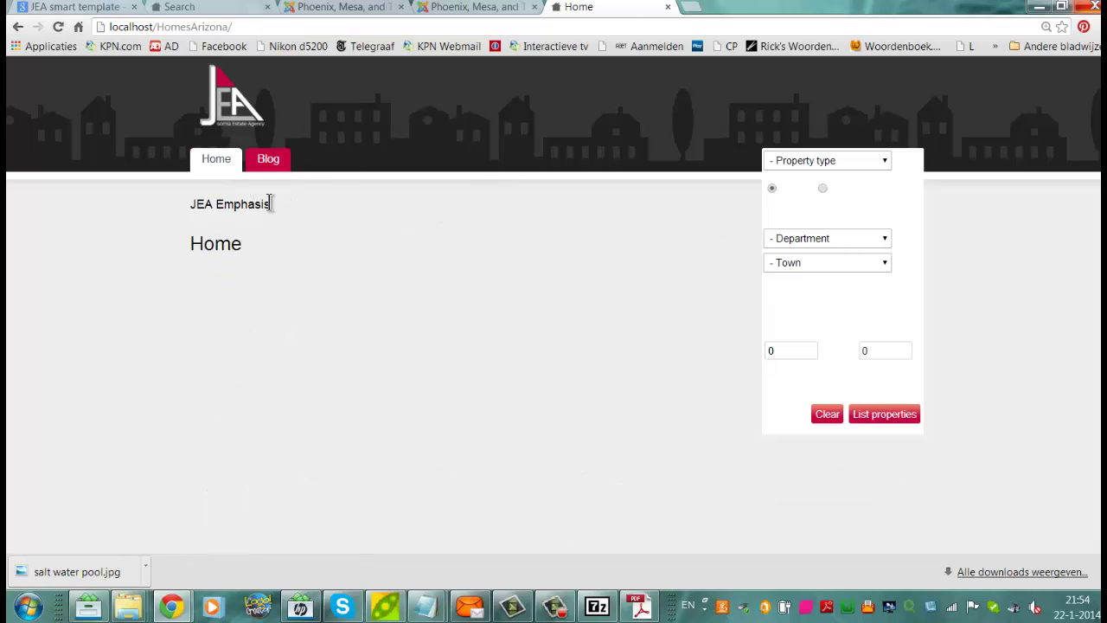
drag(267, 198, 190, 200)
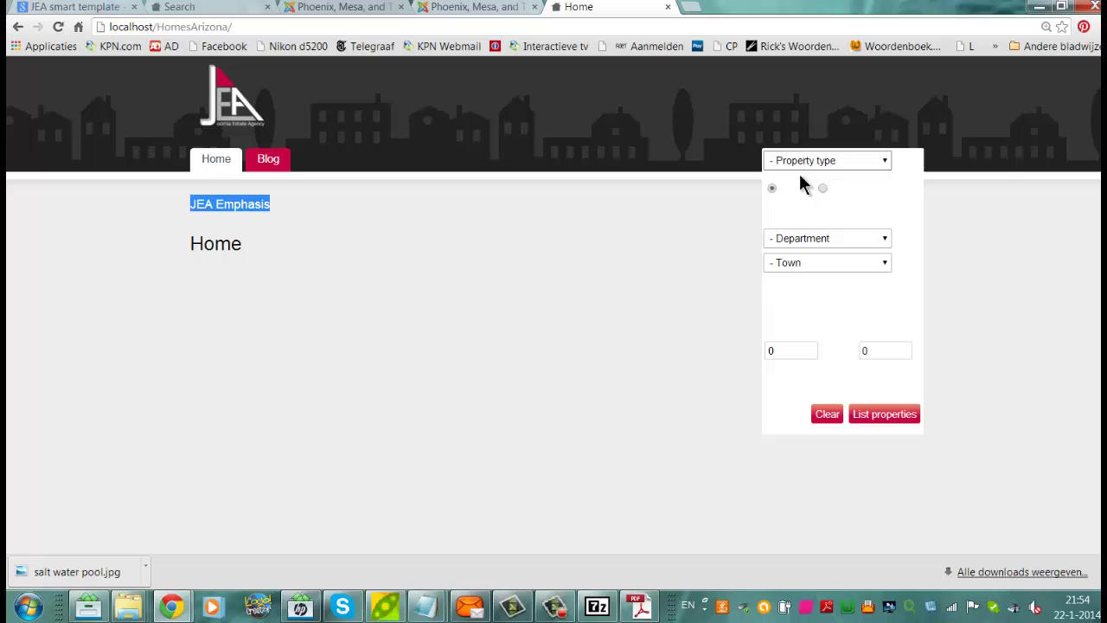
click(847, 240)
click(832, 264)
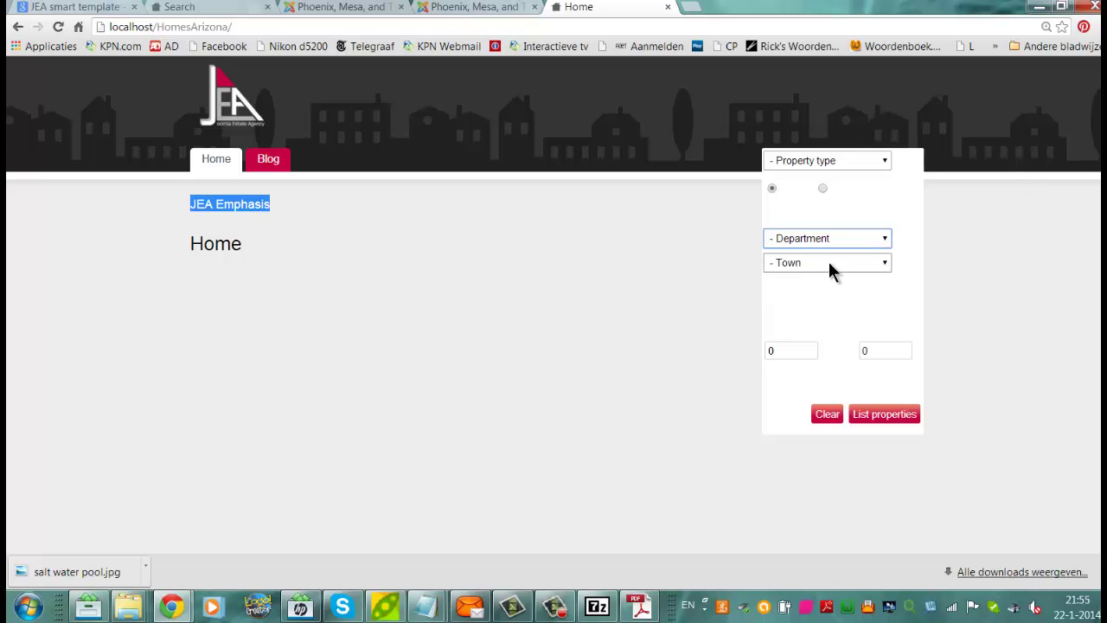
click(855, 163)
click(854, 158)
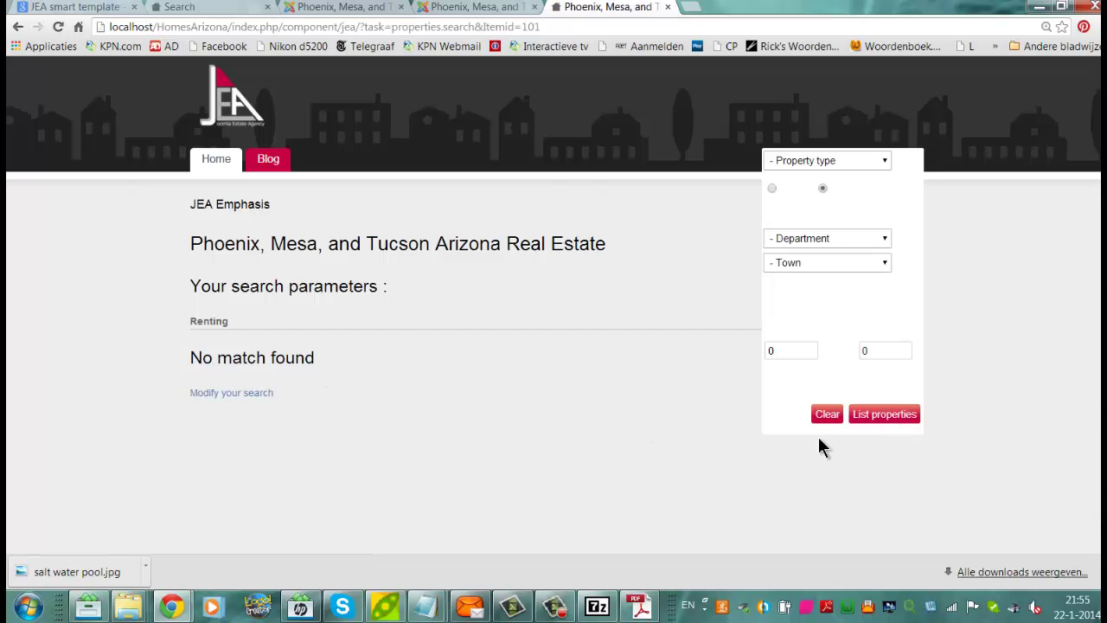
click(848, 242)
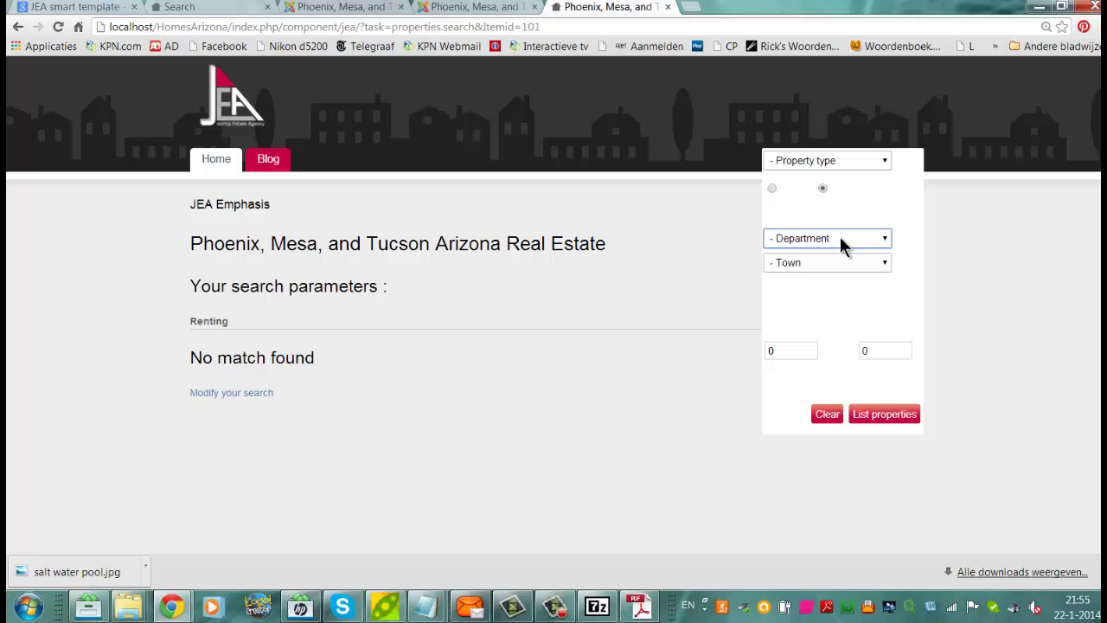
click(278, 164)
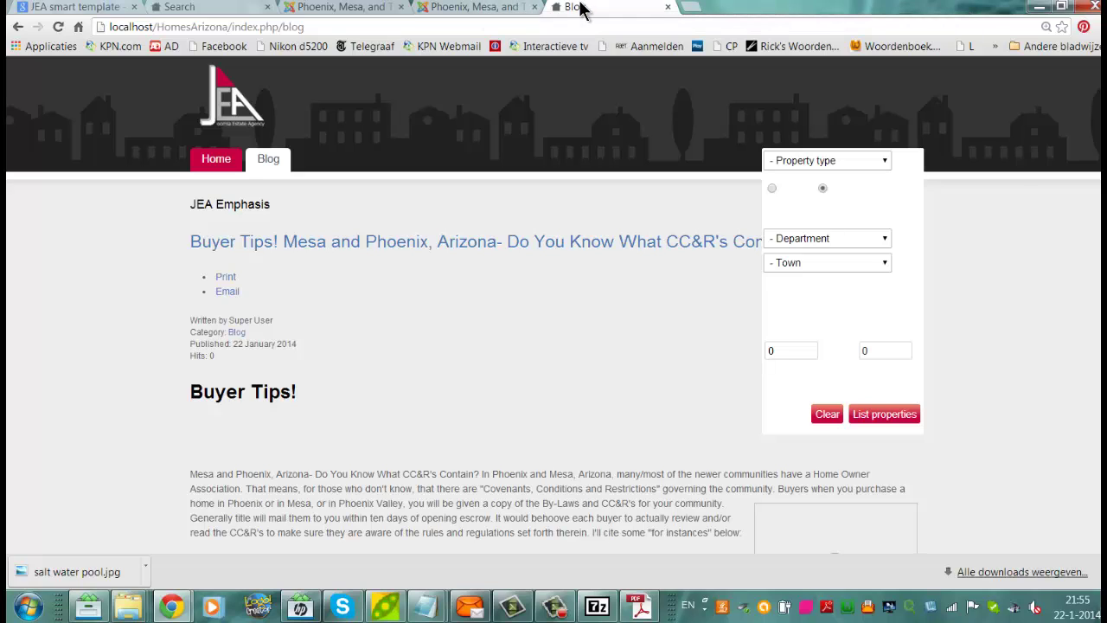
Step: Save and close the JEA Emphasis module in the Module Manager
click(512, 7)
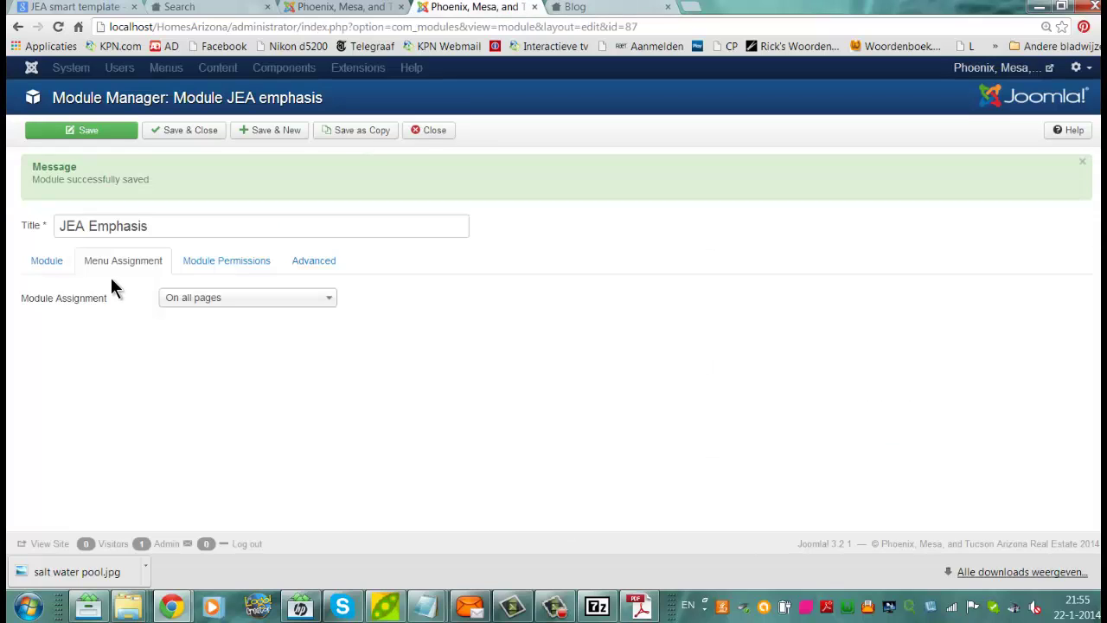
click(206, 134)
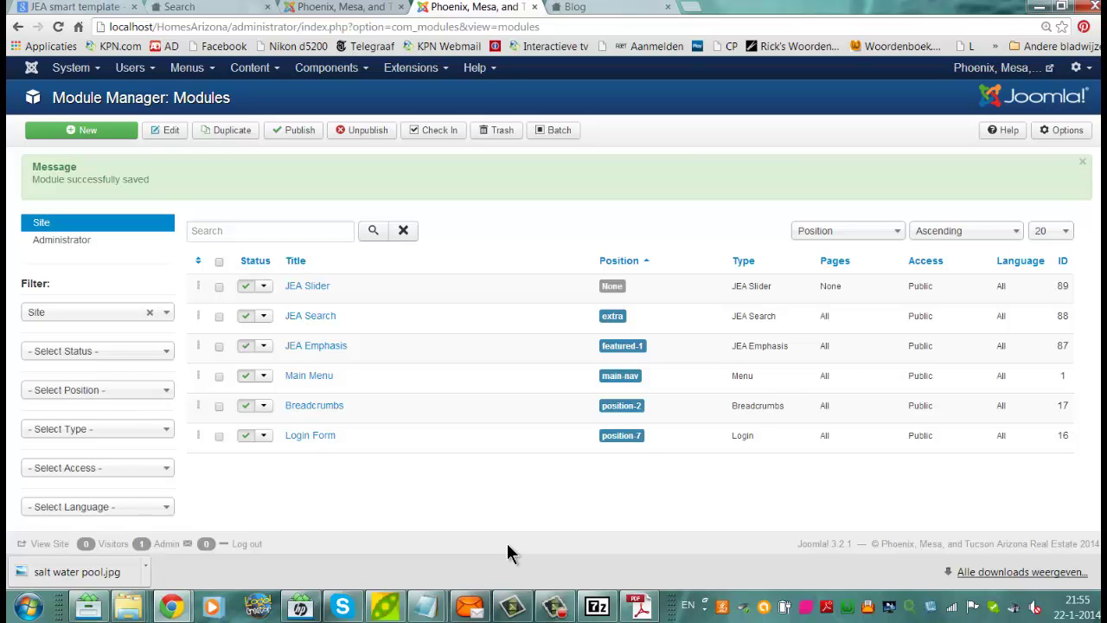
Step: Open the JEA Slider module and scroll its Position list to the Jea_smart group
click(322, 287)
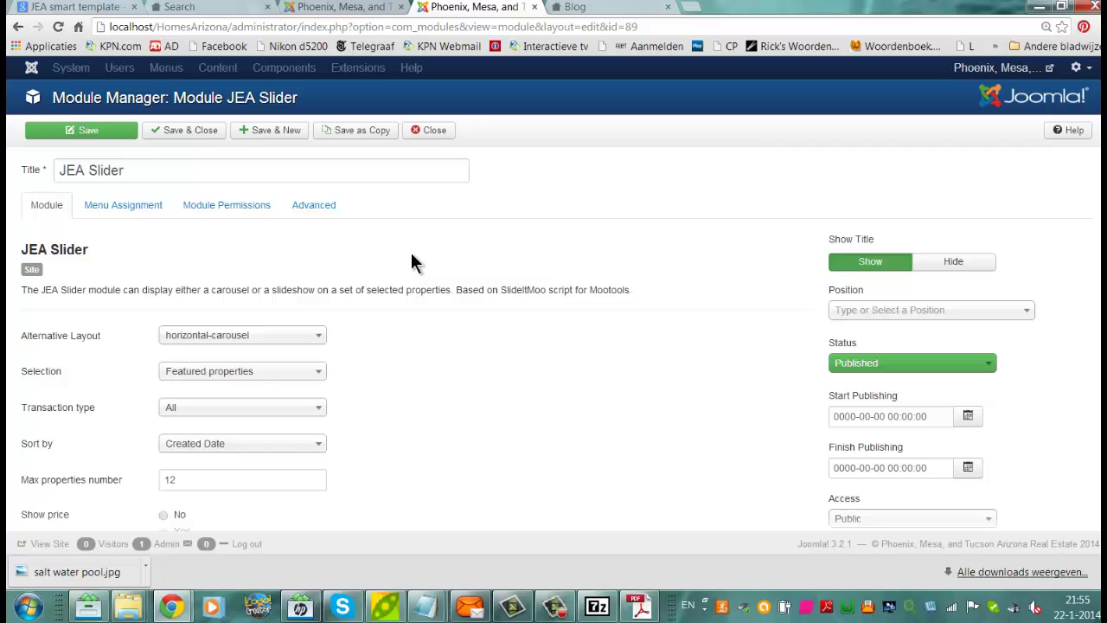
click(882, 309)
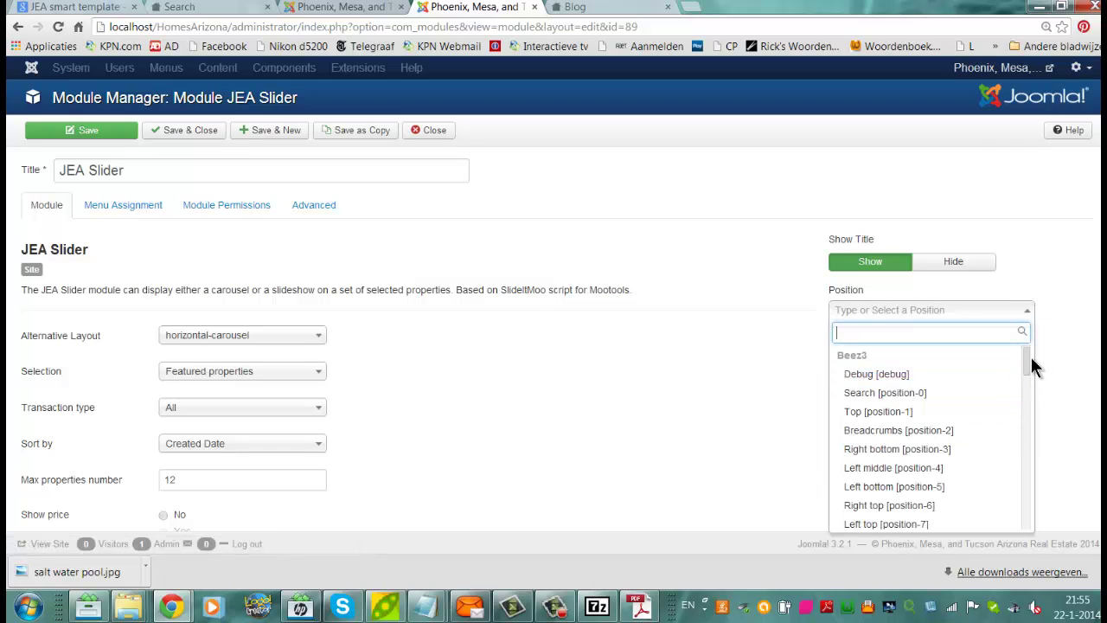
mouse_move(1031, 357)
mouse_down()
mouse_move(1046, 437)
mouse_move(1034, 407)
mouse_up()
scroll(1031, 375, down, 1)
scroll(1034, 384, down, 1)
scroll(1036, 394, down, 1)
scroll(1038, 402, down, 1)
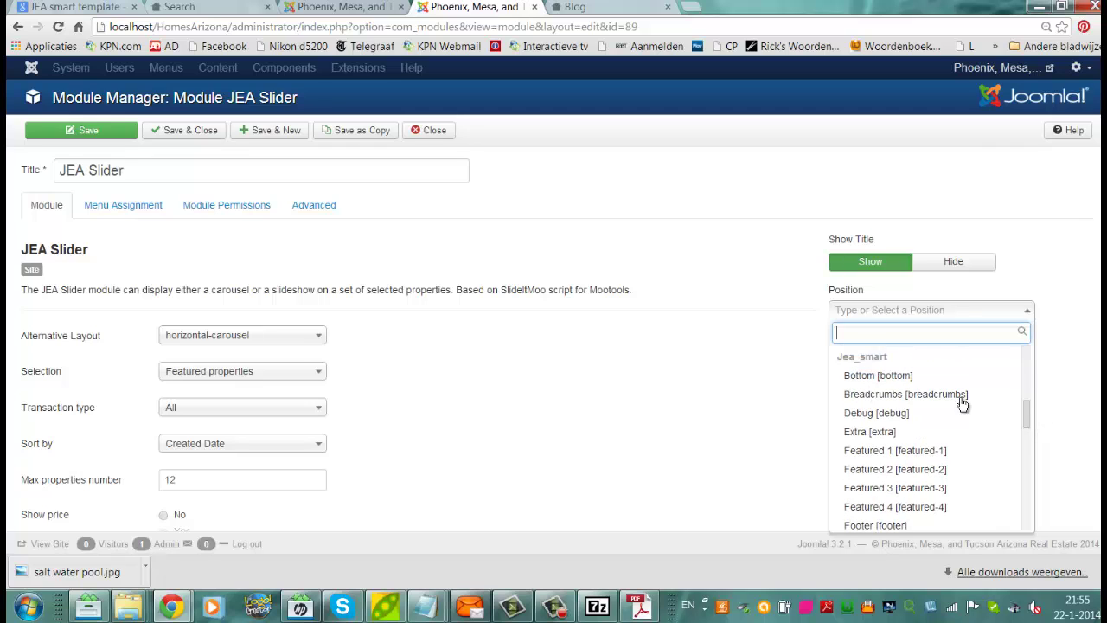
Step: Recheck the doc.pdf layout diagram, then reopen the JEA Slider Position list
click(639, 605)
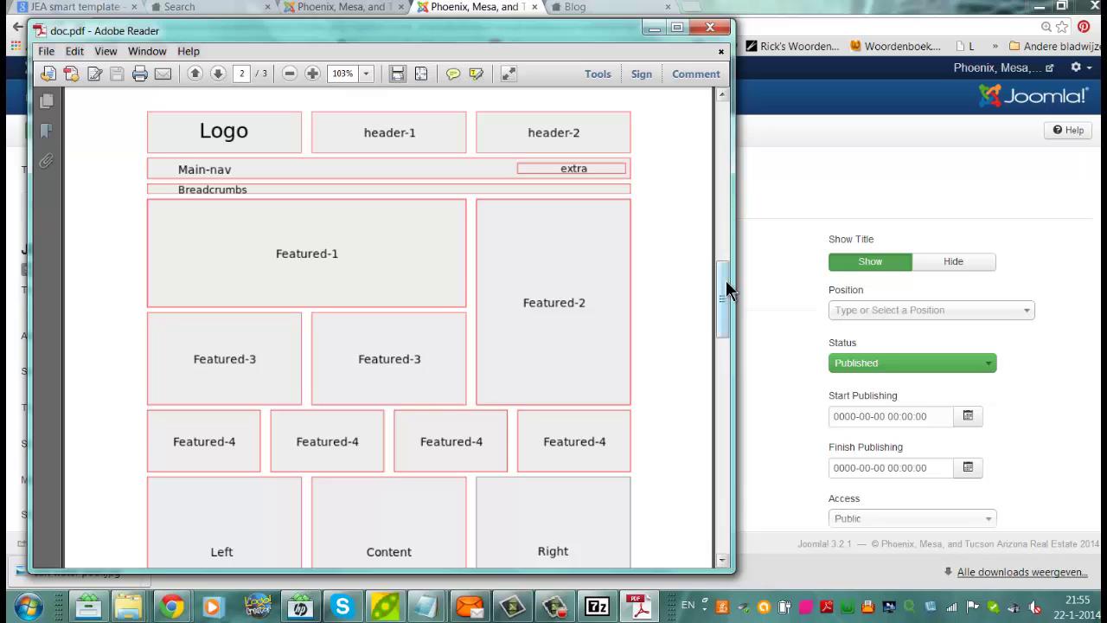
mouse_move(725, 280)
mouse_down()
mouse_move(736, 335)
mouse_move(737, 237)
mouse_move(741, 253)
mouse_up()
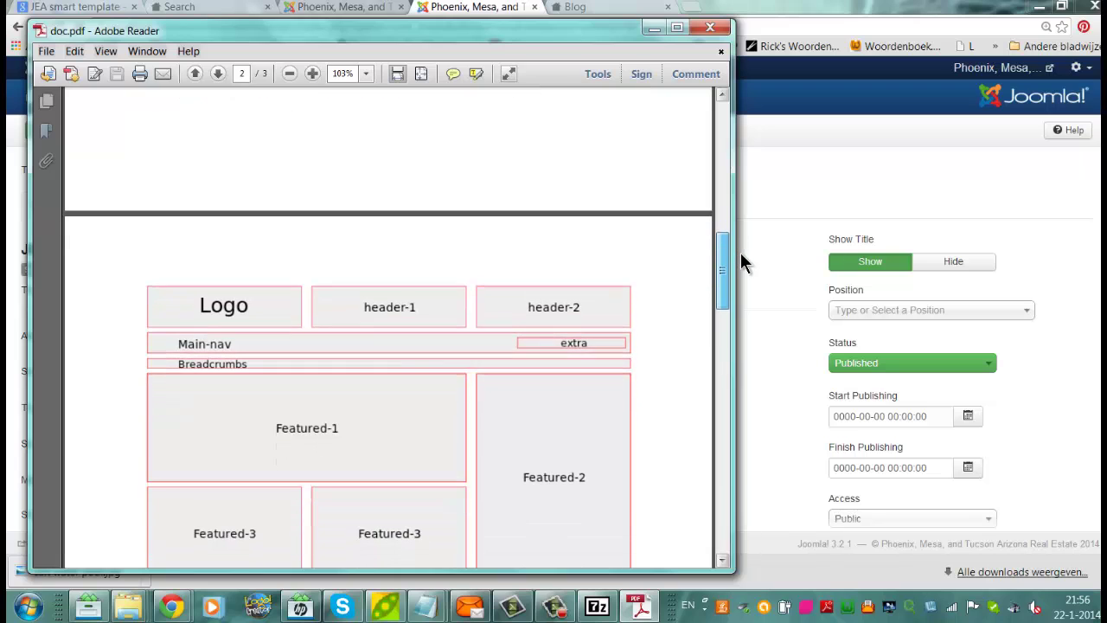
click(788, 317)
click(852, 311)
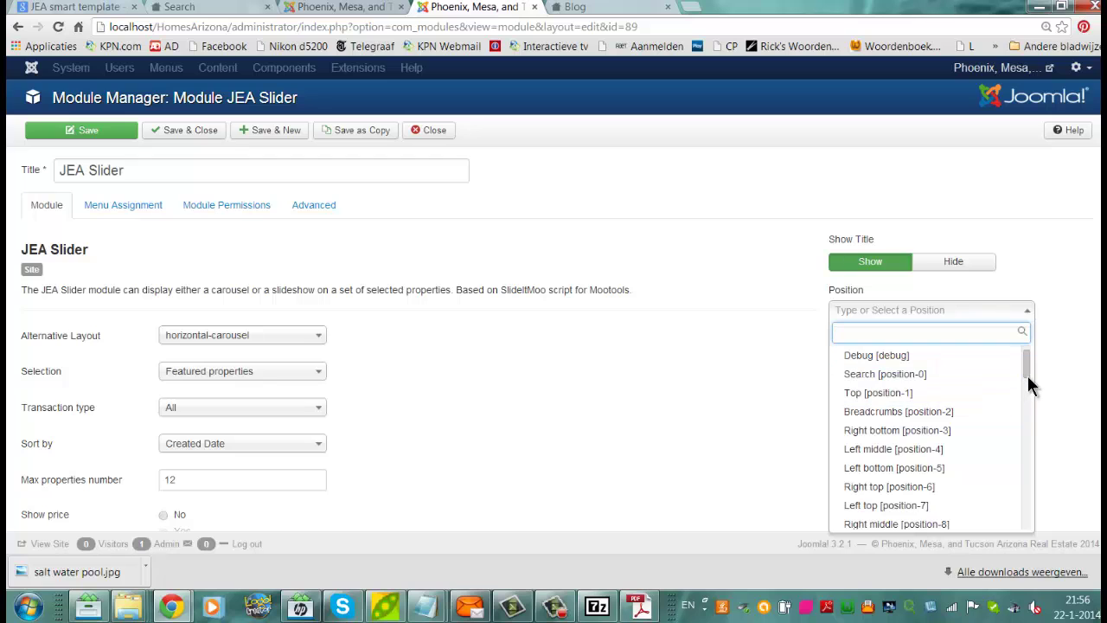
Step: Put the JEA Slider in the Breadcrumbs [breadcrumbs] position and reload the Blog page to check it
drag(1028, 376, 1032, 421)
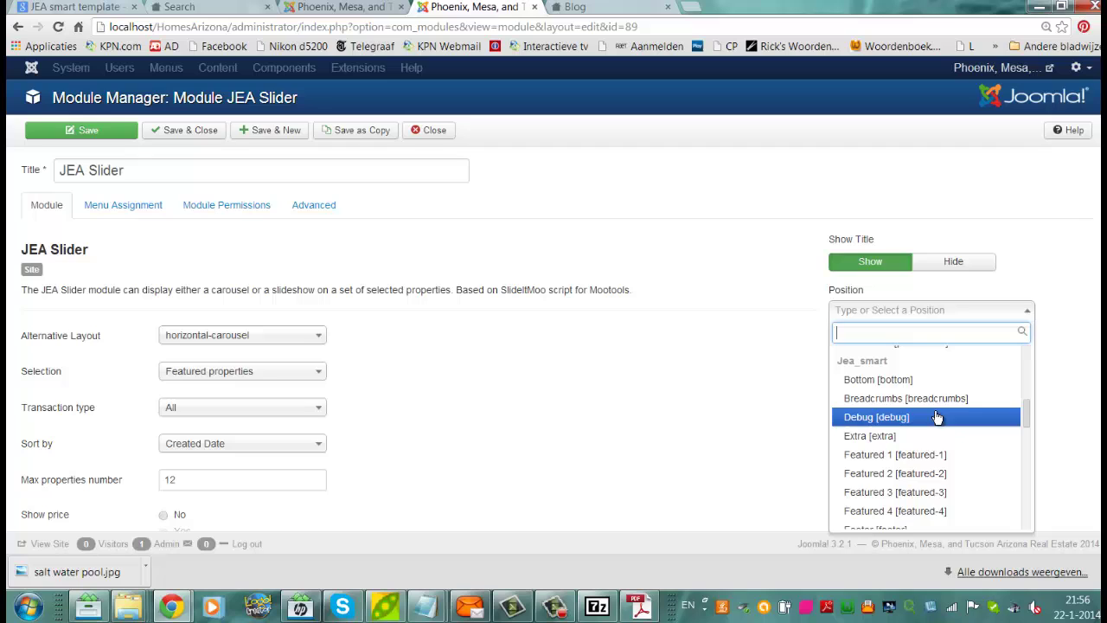
click(927, 400)
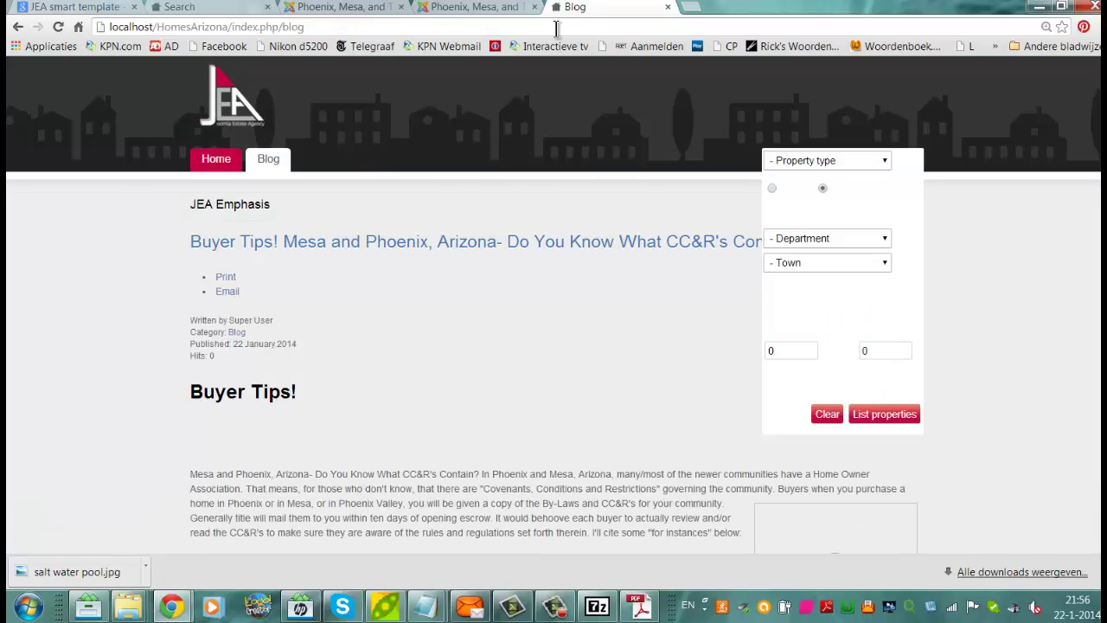
click(554, 27)
key(Return)
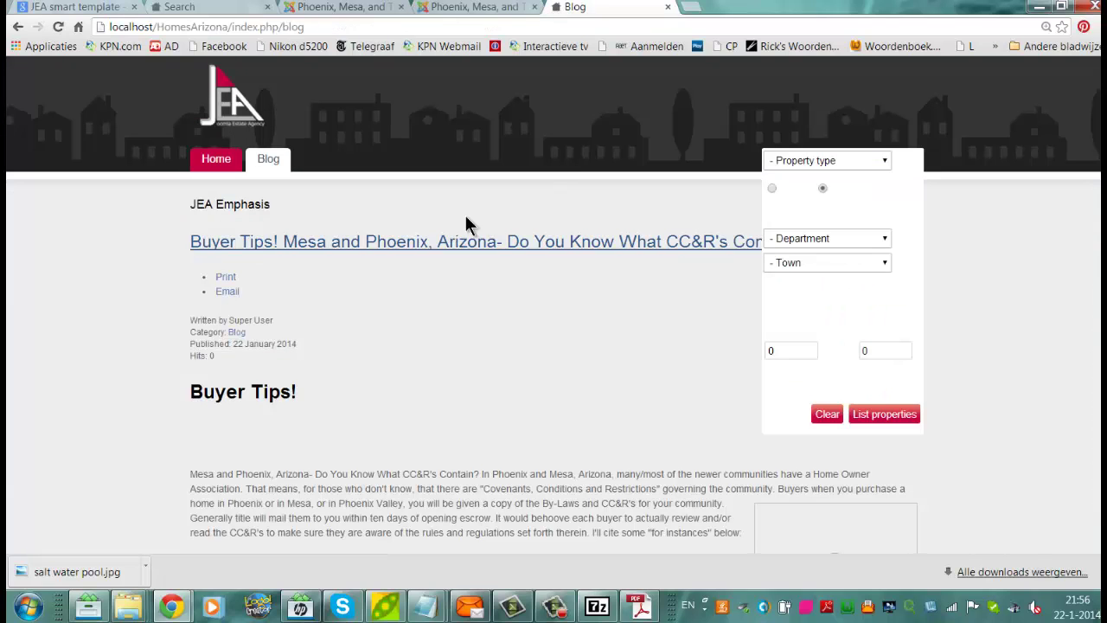
Step: Back in the JEA Slider editor, set Menu Assignment to On all pages and Save & Close
click(478, 6)
click(363, 7)
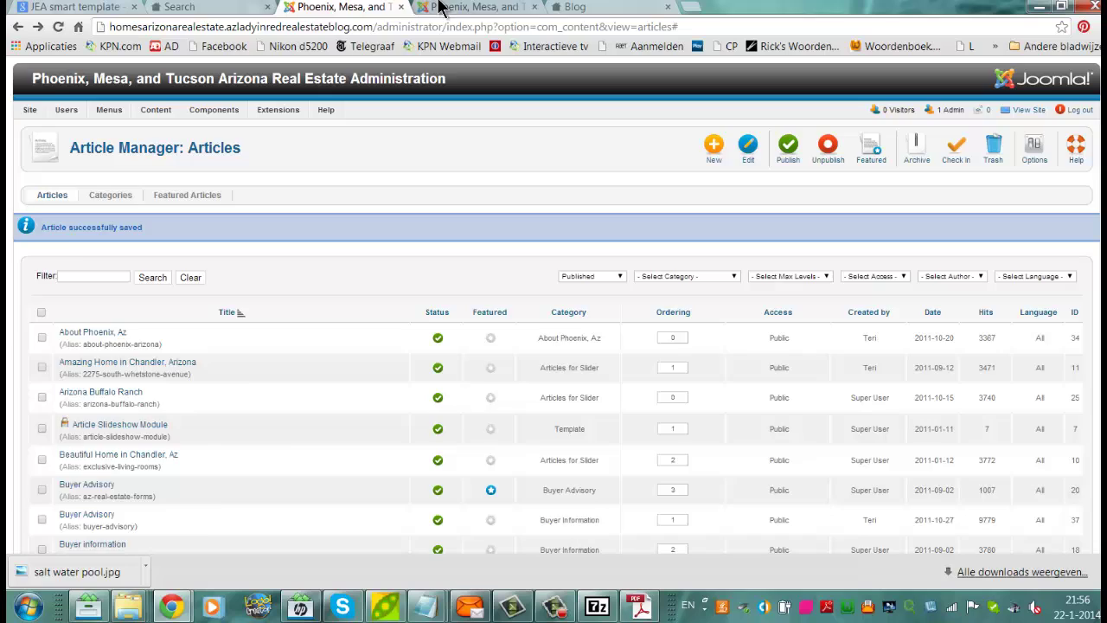
click(450, 7)
click(126, 261)
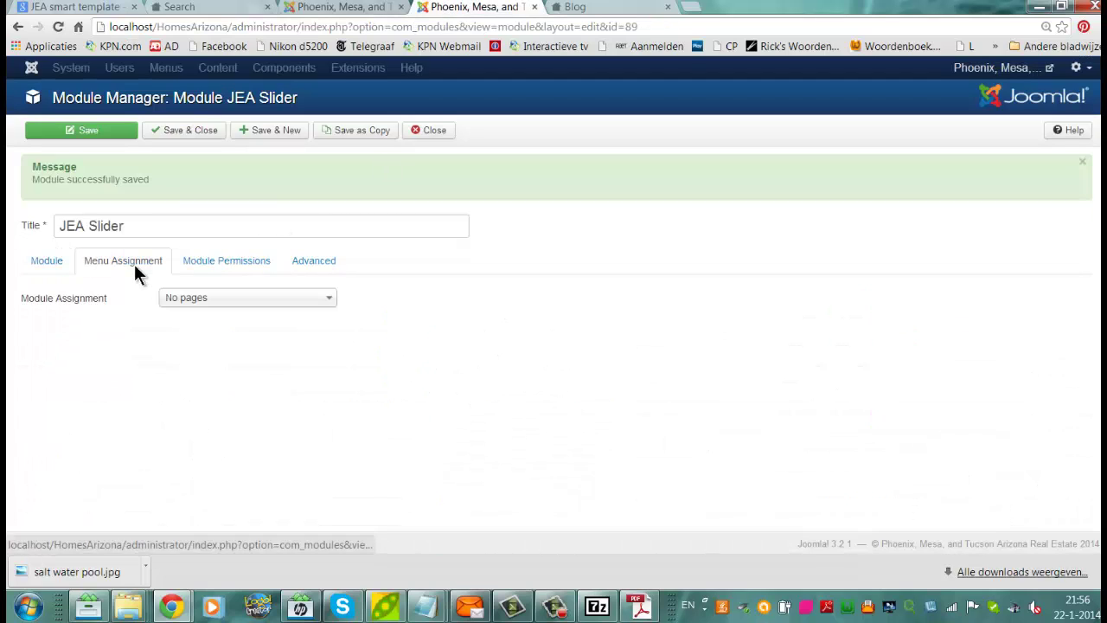
click(190, 303)
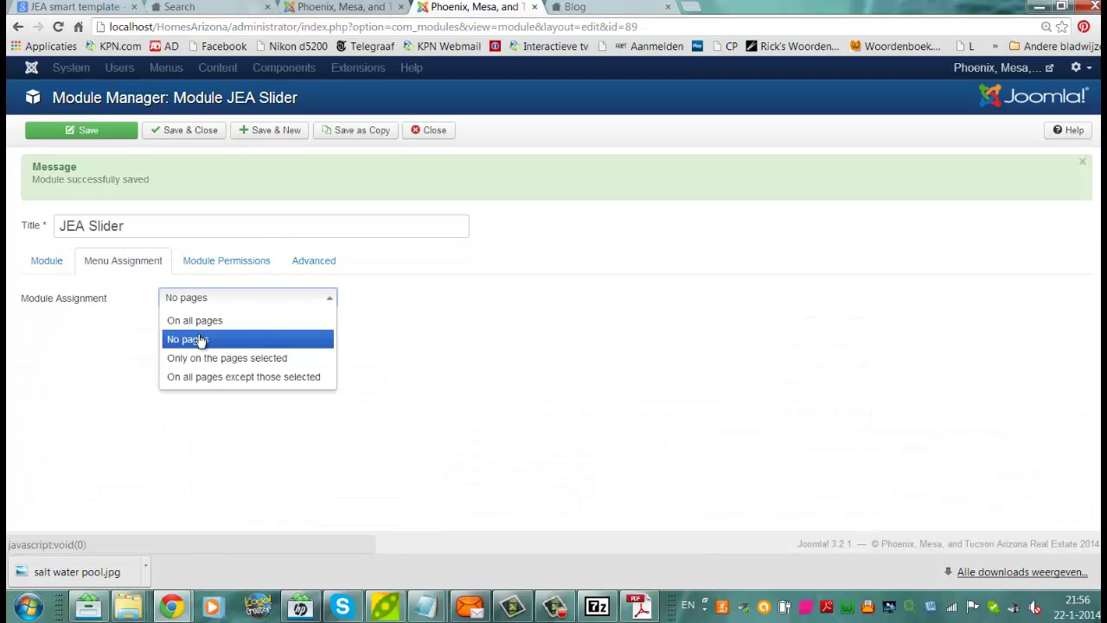
click(198, 321)
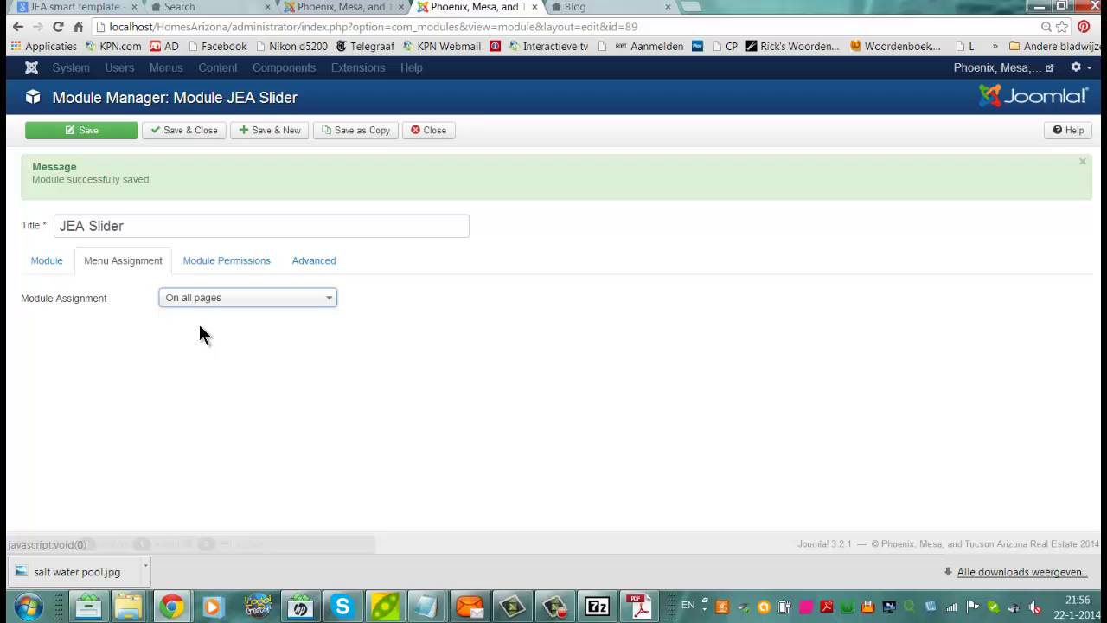
click(208, 132)
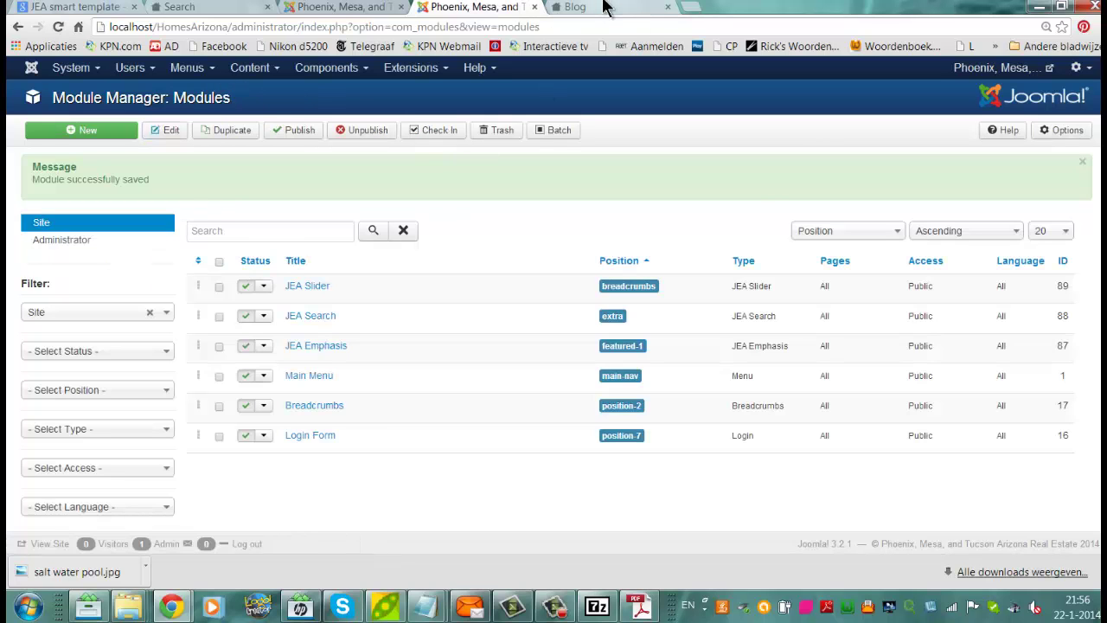
click(605, 8)
click(594, 31)
key(Return)
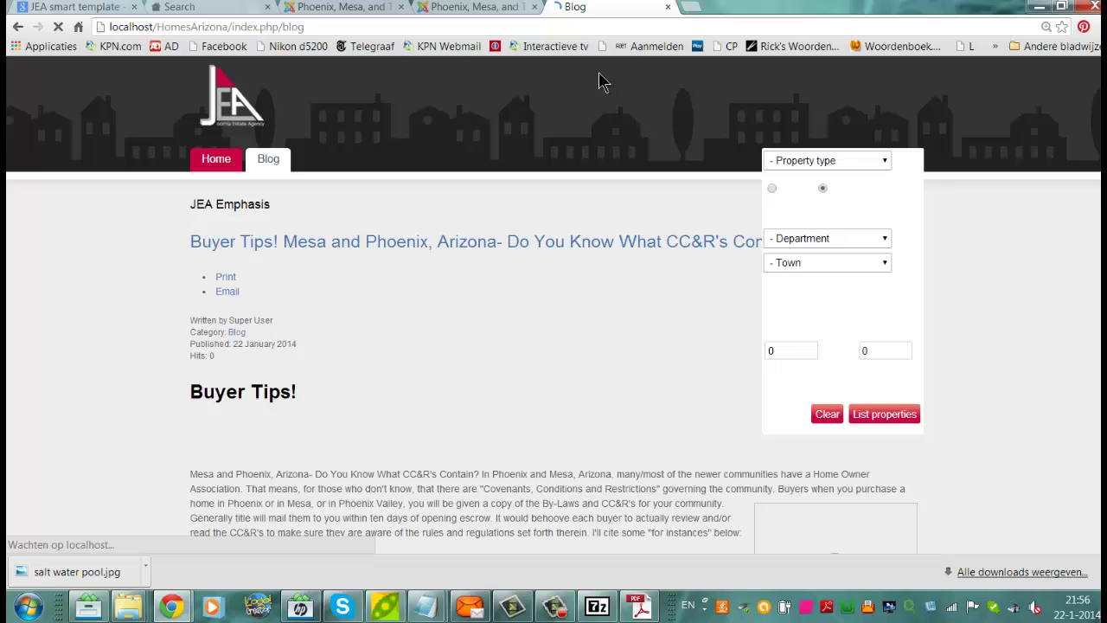
scroll(1038, 213, down, 3)
scroll(1038, 212, down, 3)
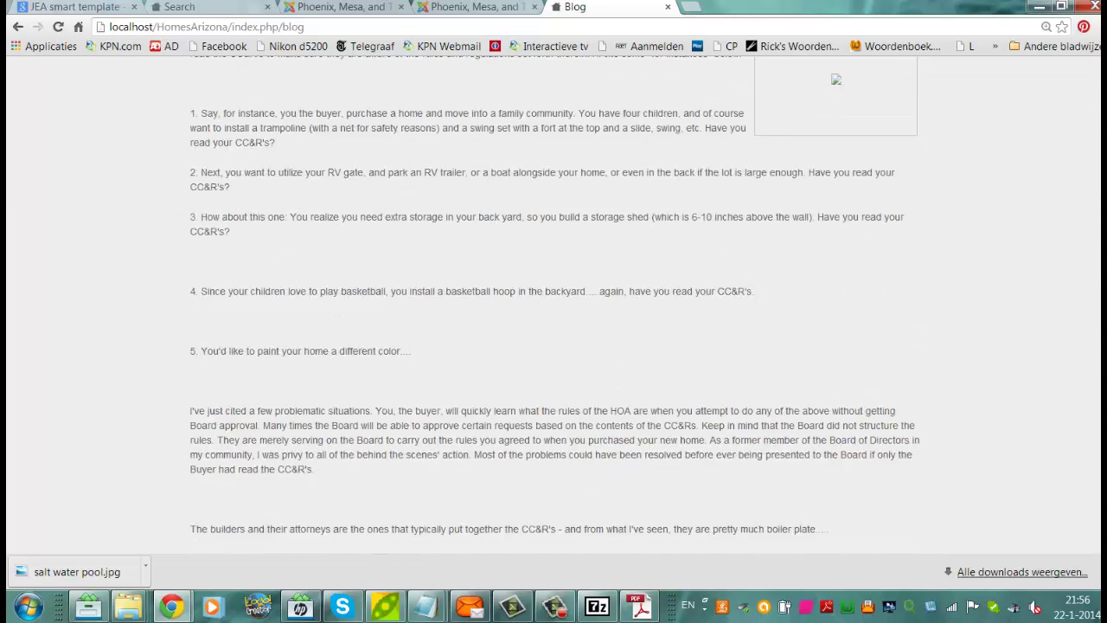
scroll(1038, 213, up, 3)
scroll(553, 311, down, 2)
scroll(554, 312, down, 3)
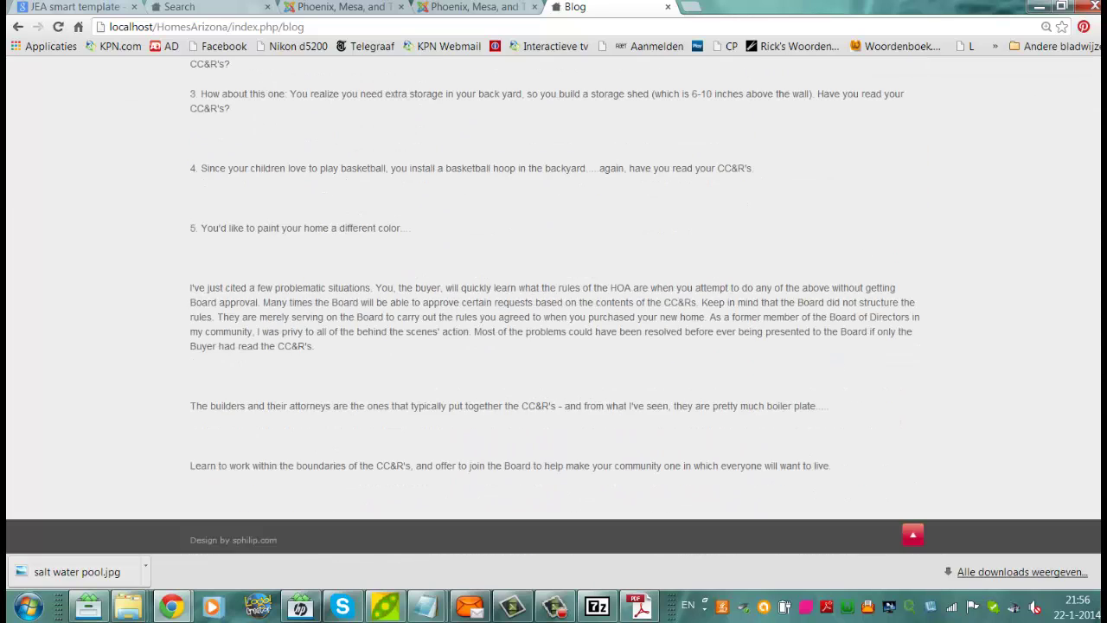
scroll(554, 311, up, 5)
scroll(553, 312, up, 3)
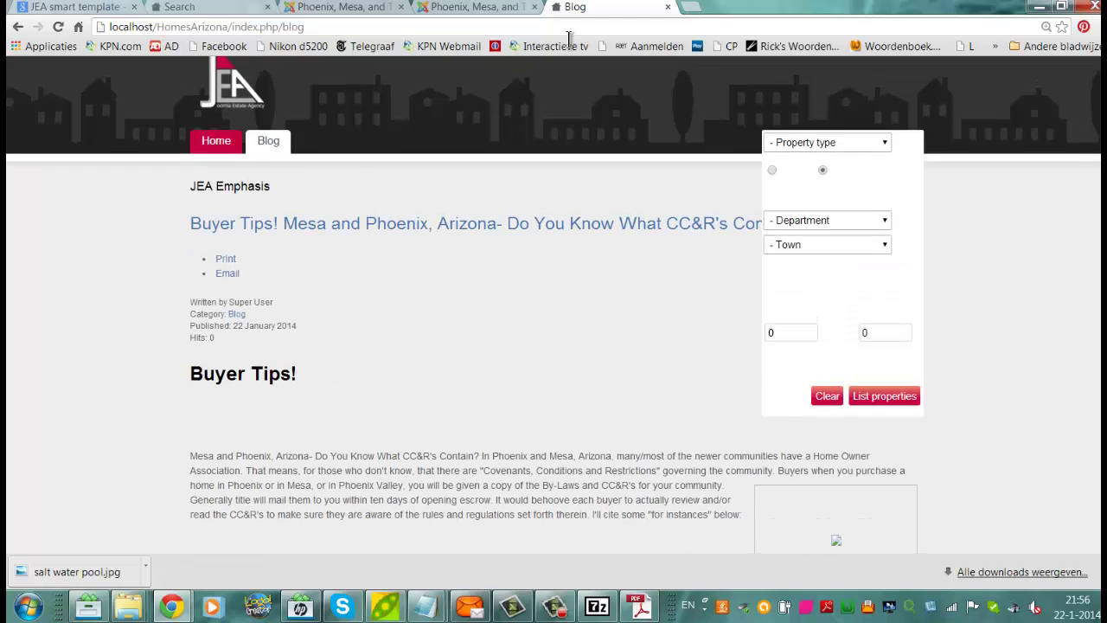
click(227, 146)
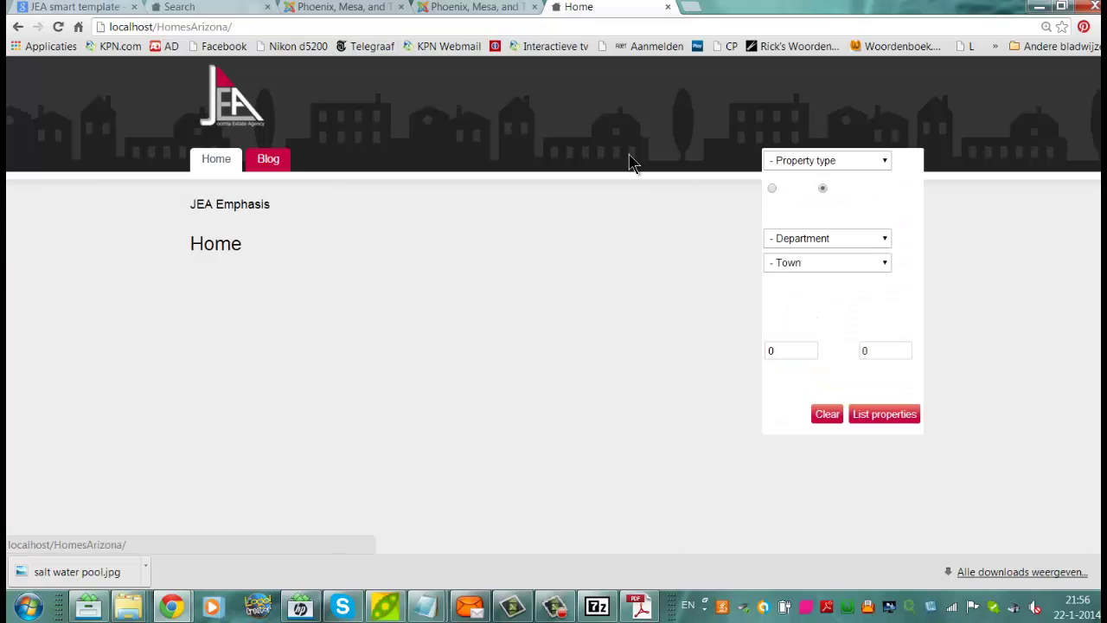
scroll(658, 167, down, 2)
scroll(657, 167, up, 2)
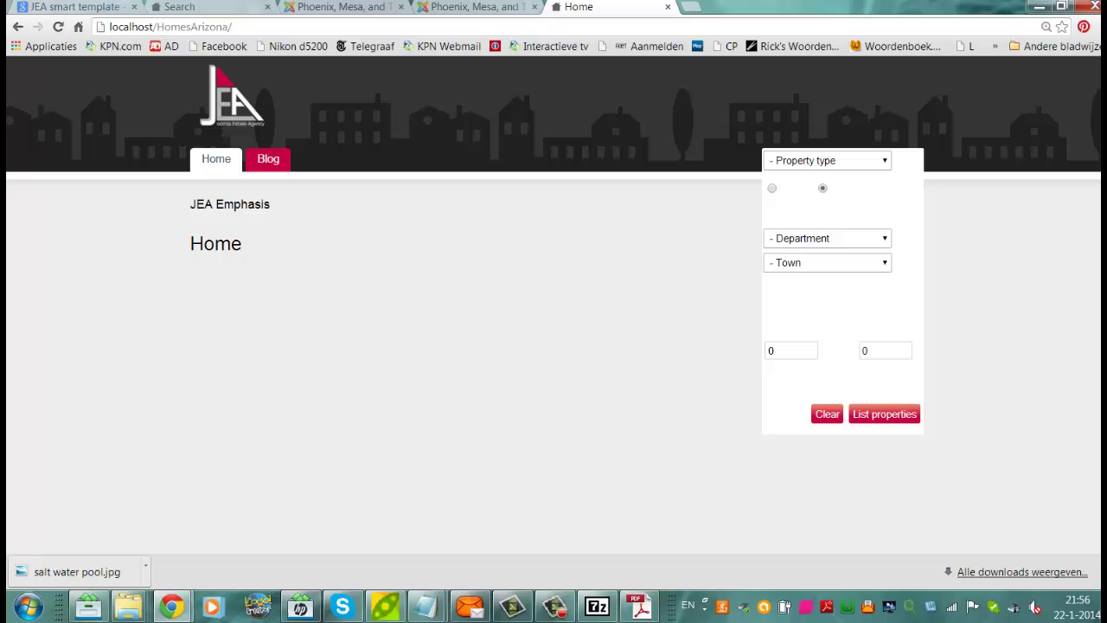
click(489, 7)
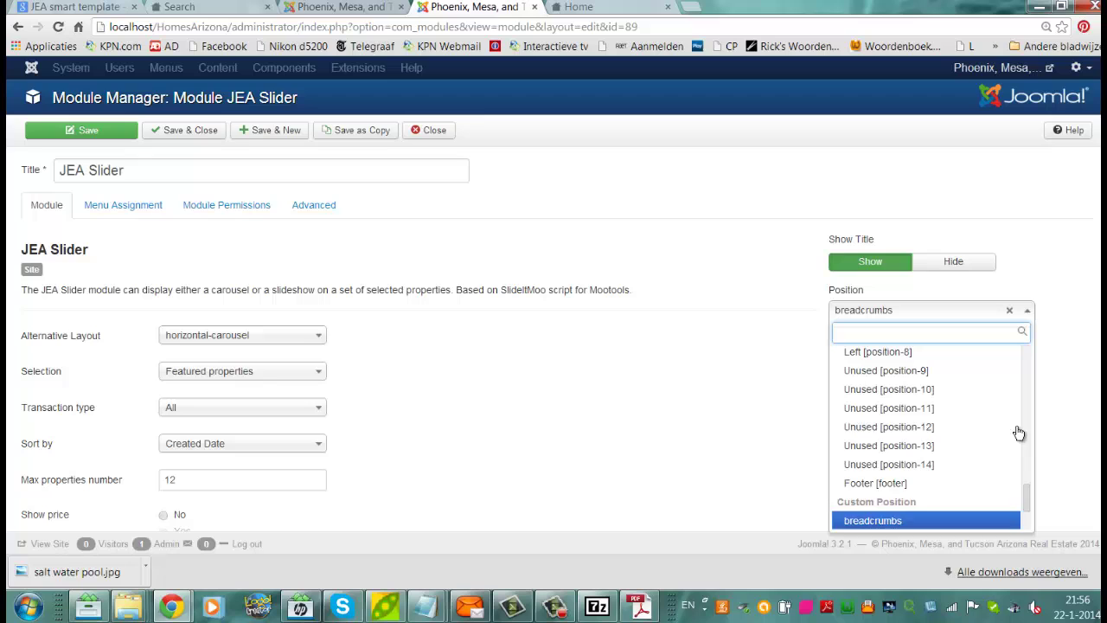
Step: Change the JEA Slider module's position to Right [right] and scroll through its settings
mouse_move(1029, 493)
mouse_down()
mouse_move(1029, 346)
mouse_move(1041, 463)
mouse_move(1049, 407)
mouse_move(1052, 425)
mouse_up()
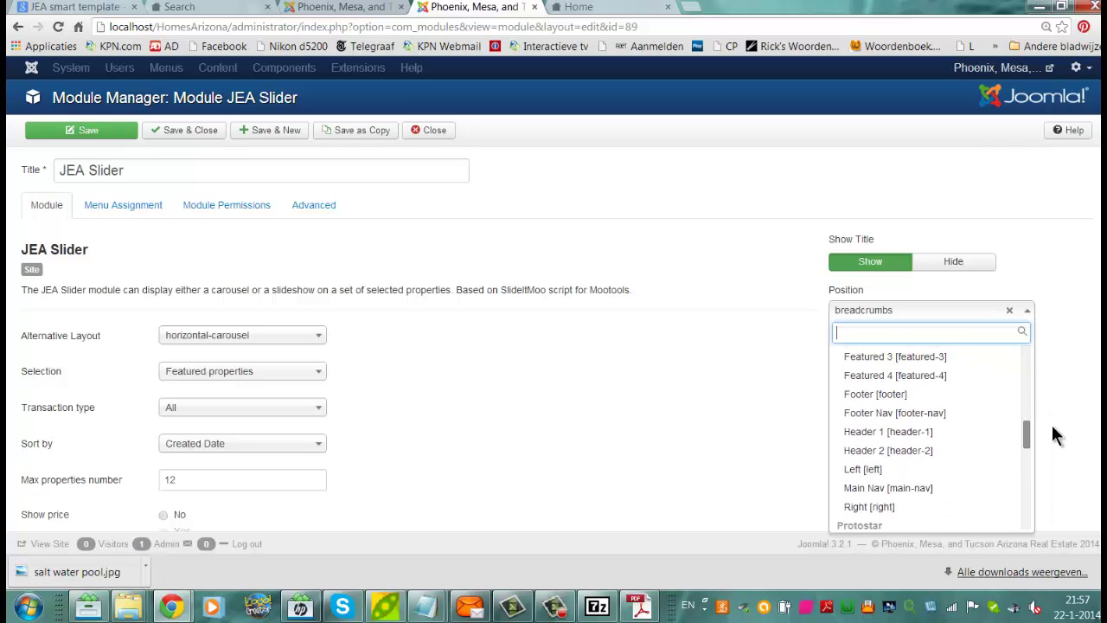
click(918, 507)
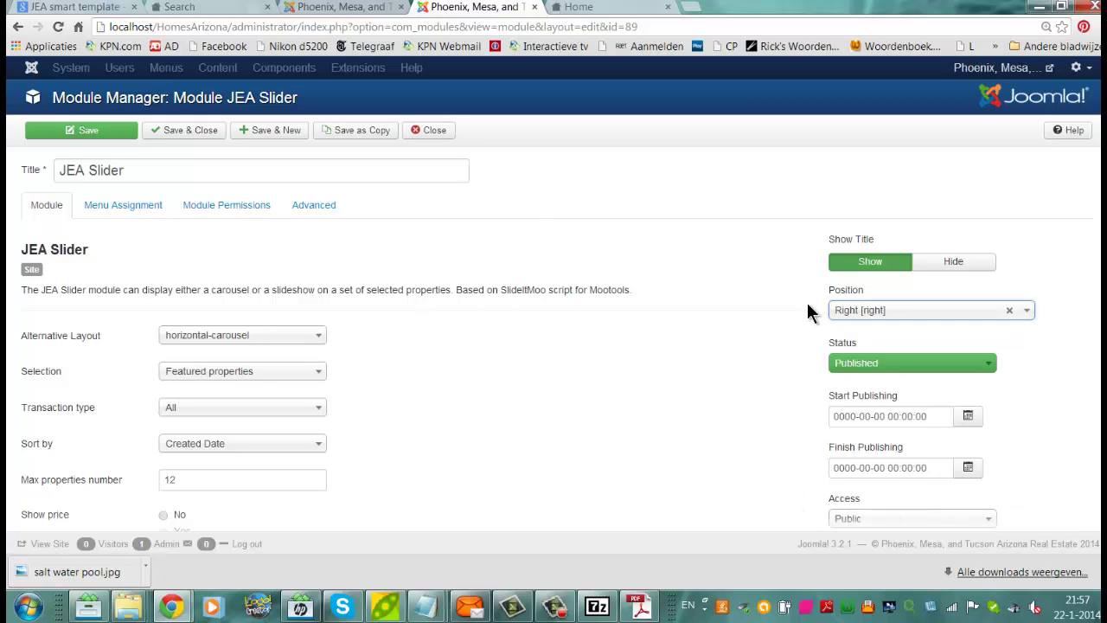
scroll(553, 320, down, 2)
scroll(554, 320, down, 1)
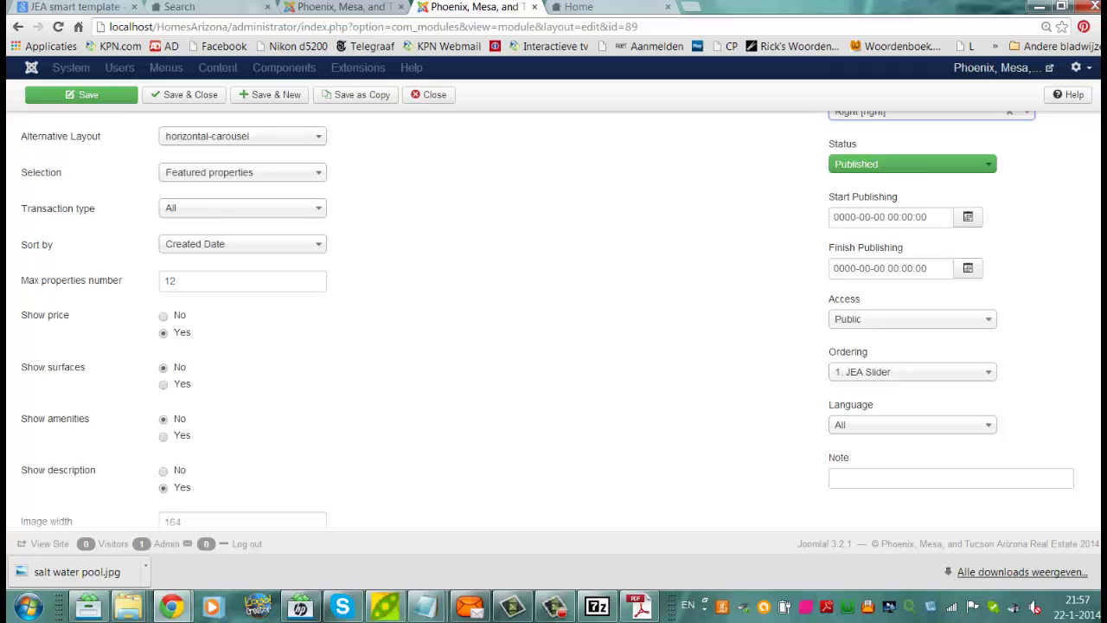
scroll(554, 320, down, 1)
scroll(554, 321, down, 1)
scroll(143, 290, down, 1)
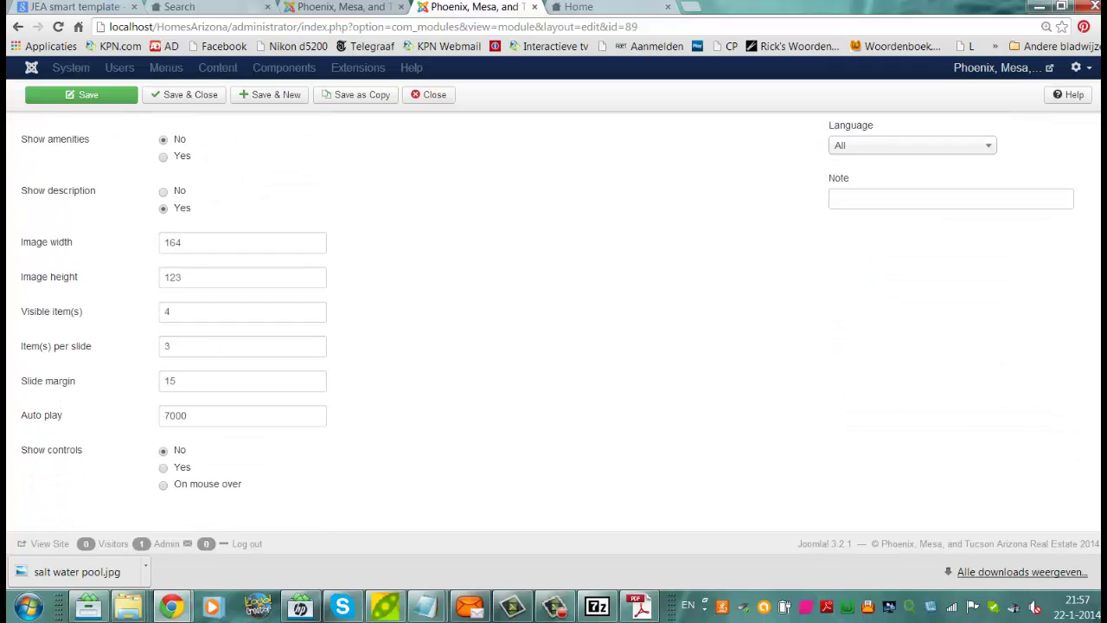
scroll(143, 290, up, 5)
Step: Review the Menu Assignment and Permissions tabs, then save and close the module
click(124, 205)
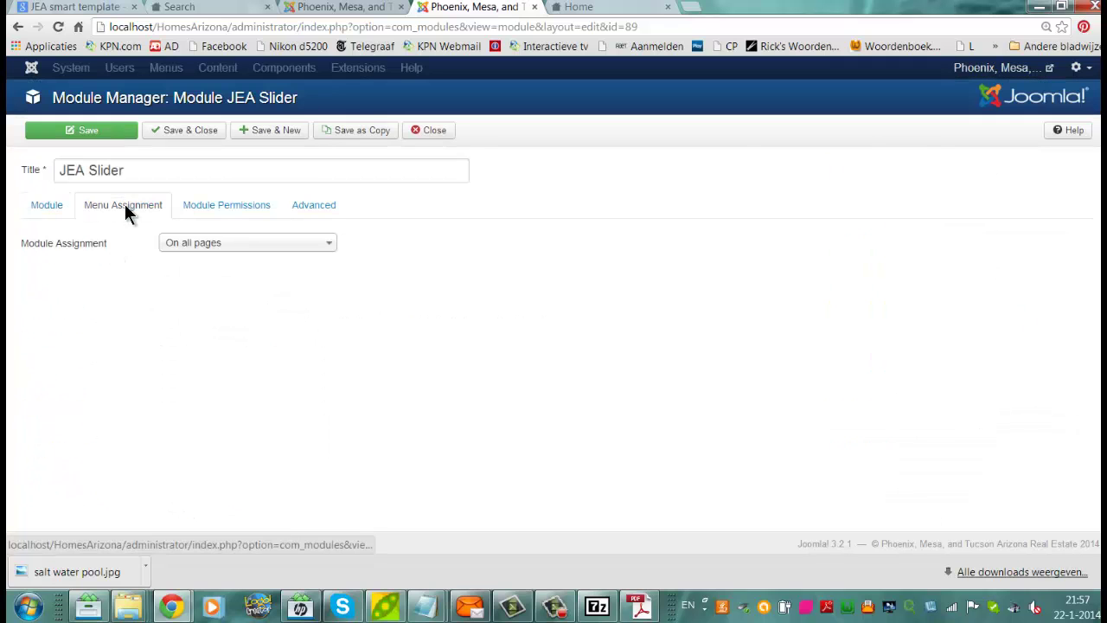
click(212, 208)
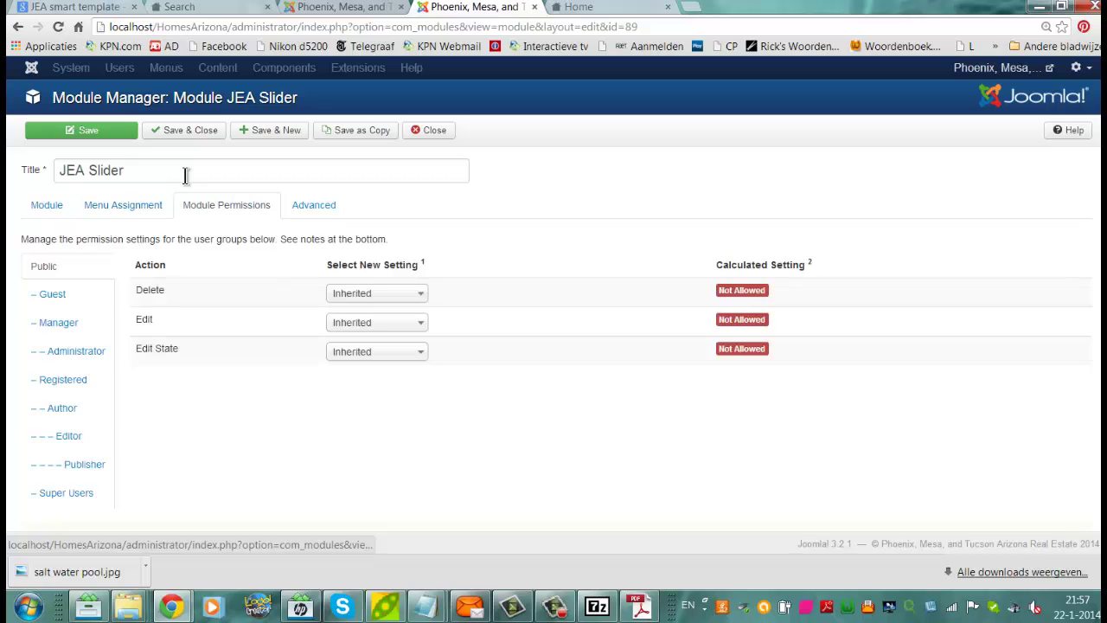
click(53, 202)
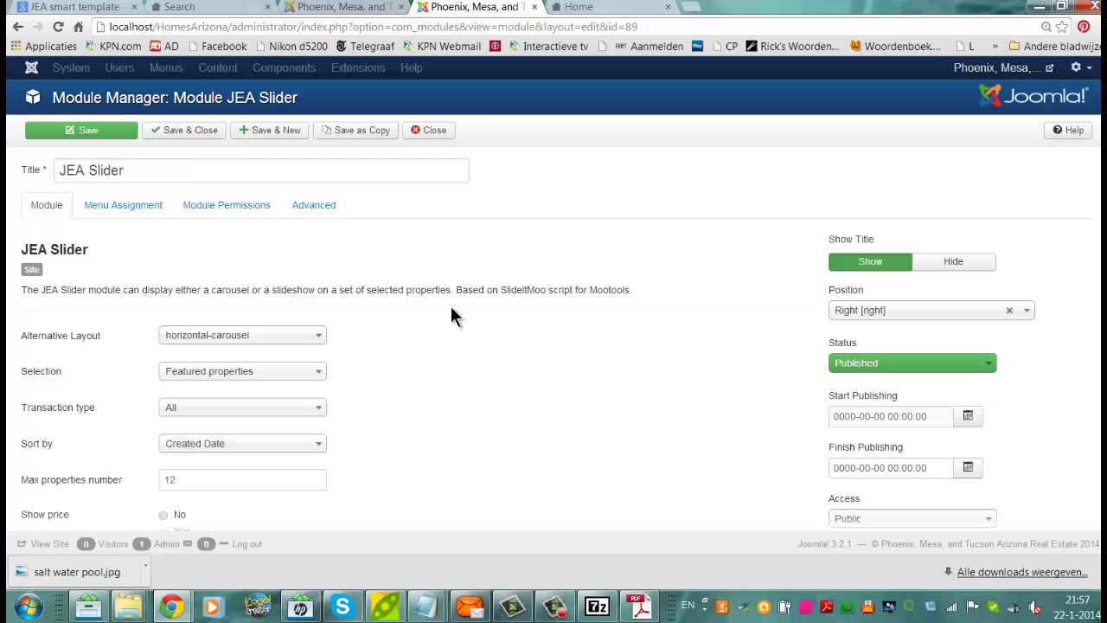
click(152, 211)
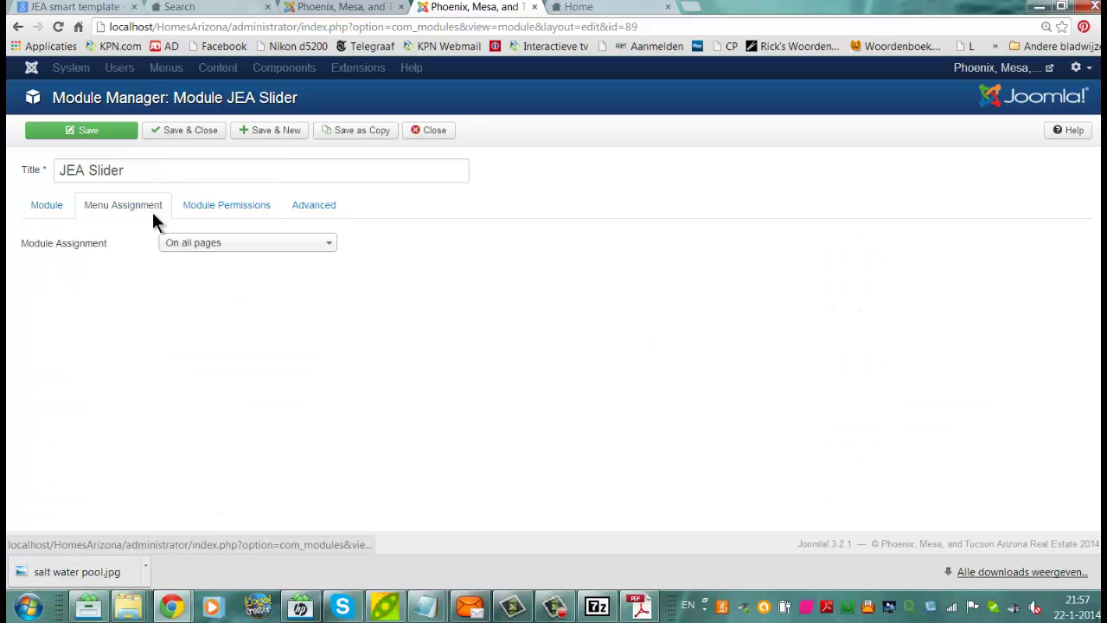
click(177, 133)
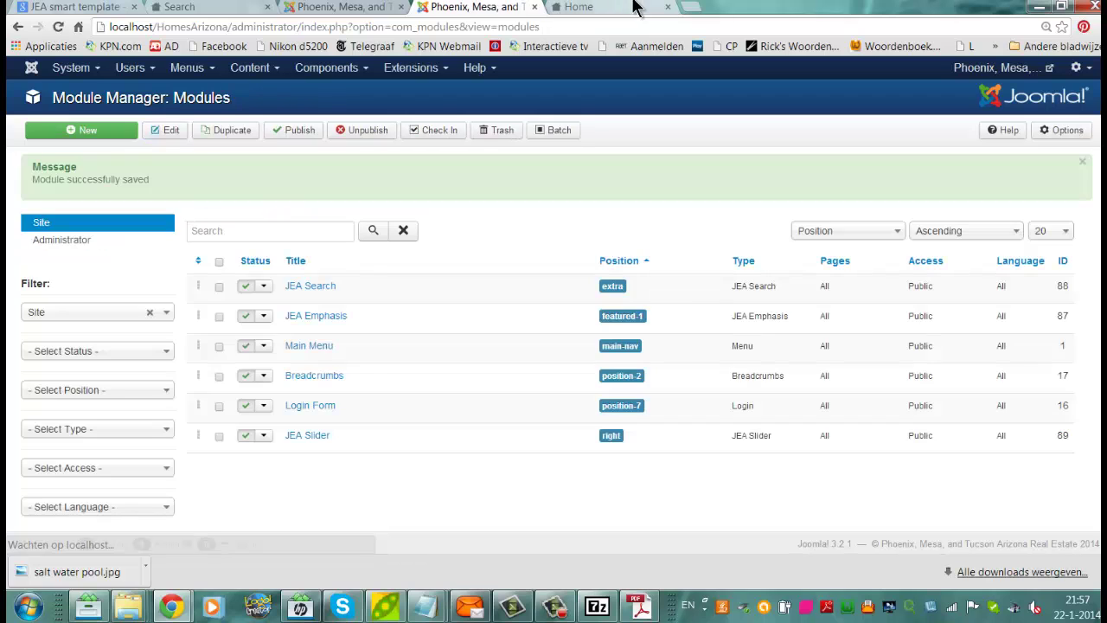
Step: Reload the site's Home page to see the JEA Slider in its new position
click(571, 10)
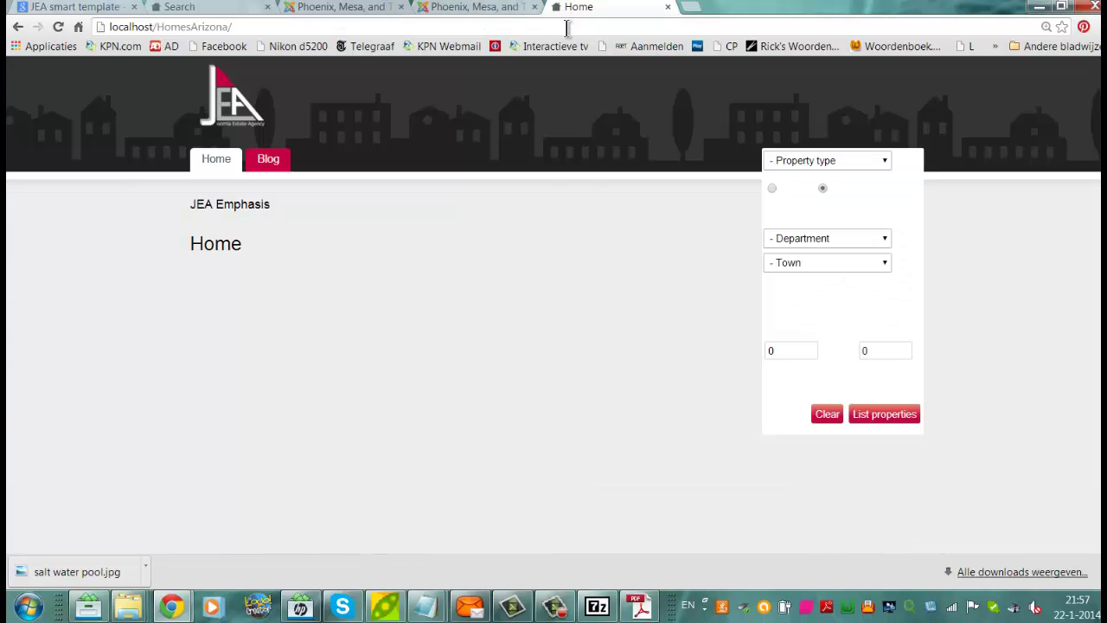
click(567, 29)
key(Return)
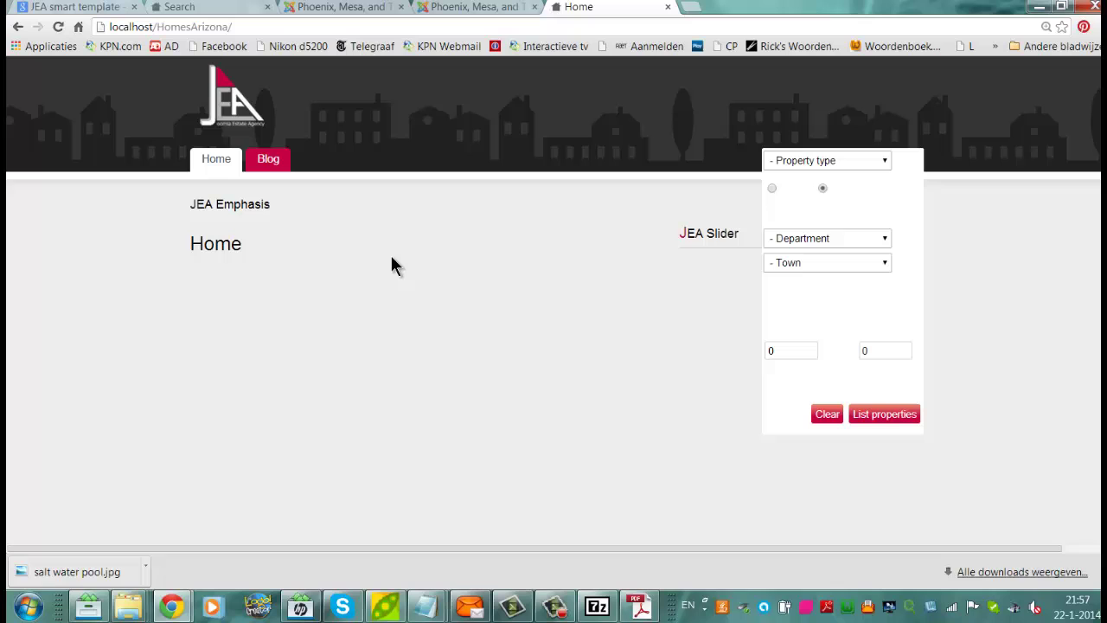
triple_click(723, 233)
click(721, 229)
Step: Browse the Blog page down to the footer and return to the top
click(264, 158)
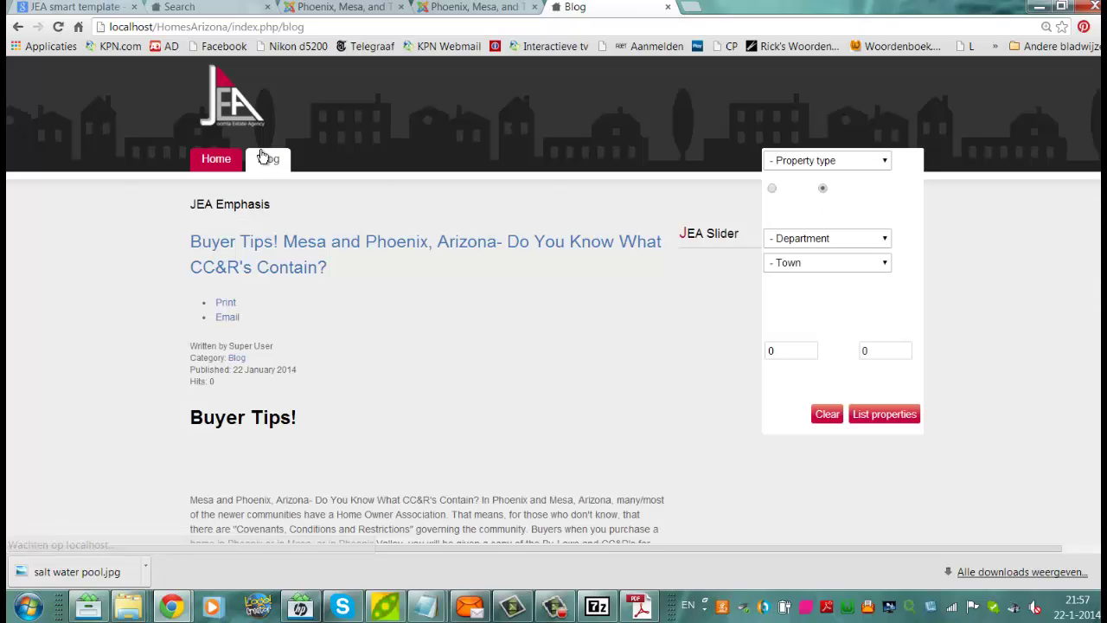
scroll(554, 312, down, 8)
scroll(554, 311, down, 7)
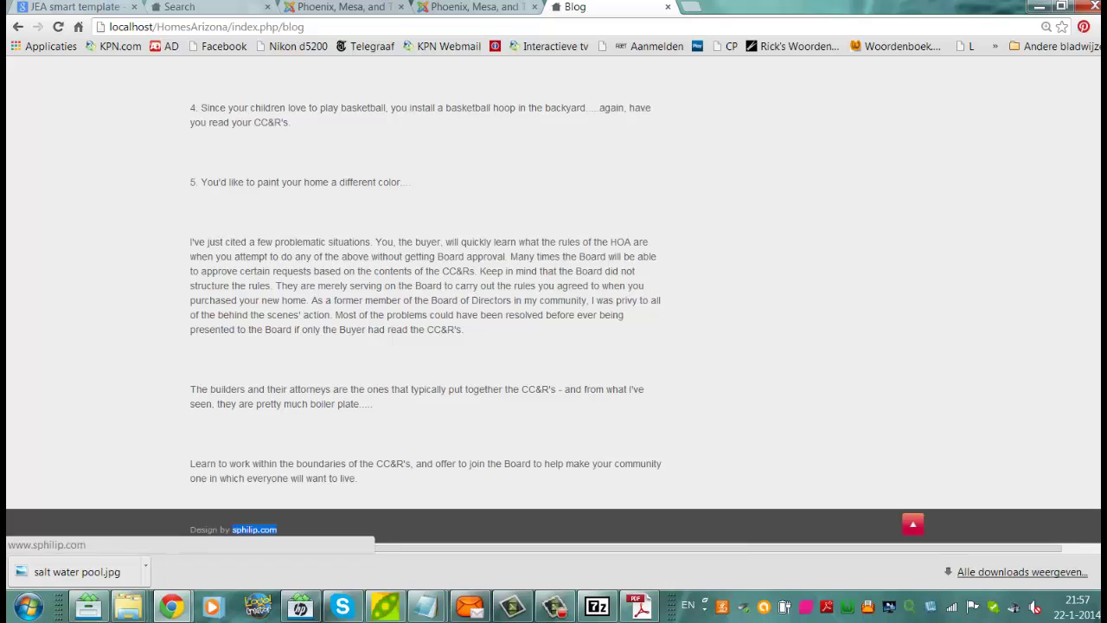
click(913, 523)
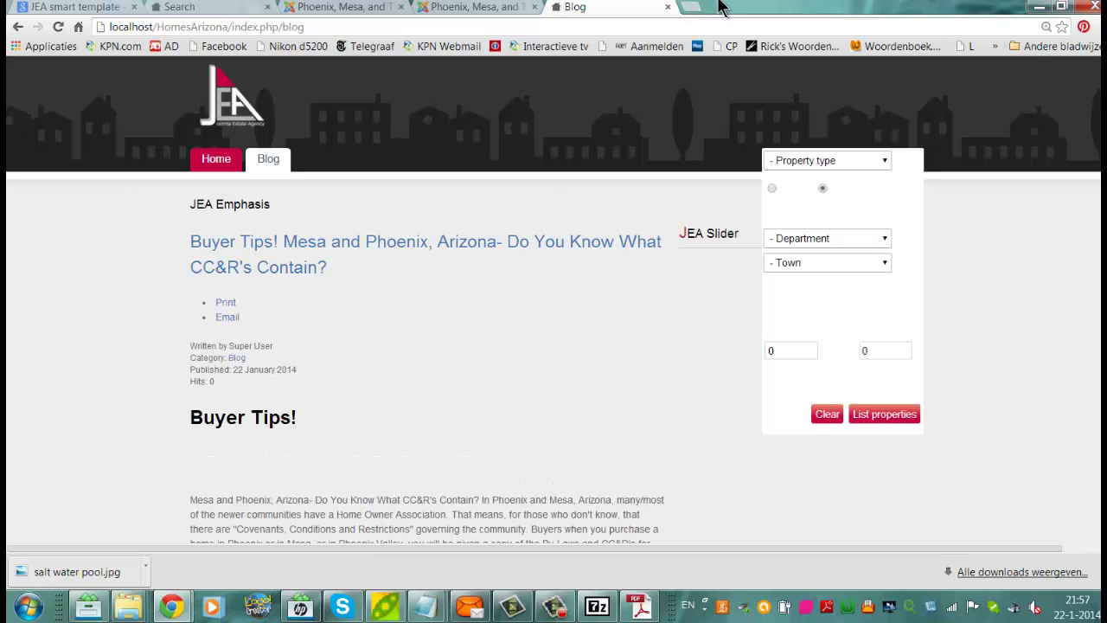
Step: Load sphilip.com in a new tab, try its JEA demo link, and come back
click(693, 8)
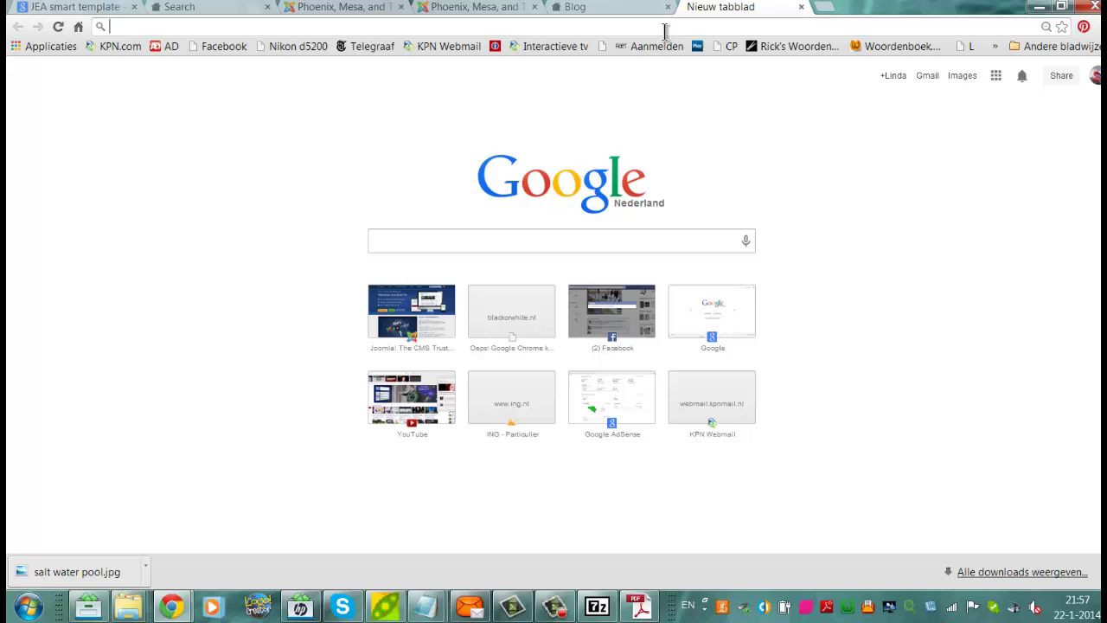
text(sphilip.com)
key(Return)
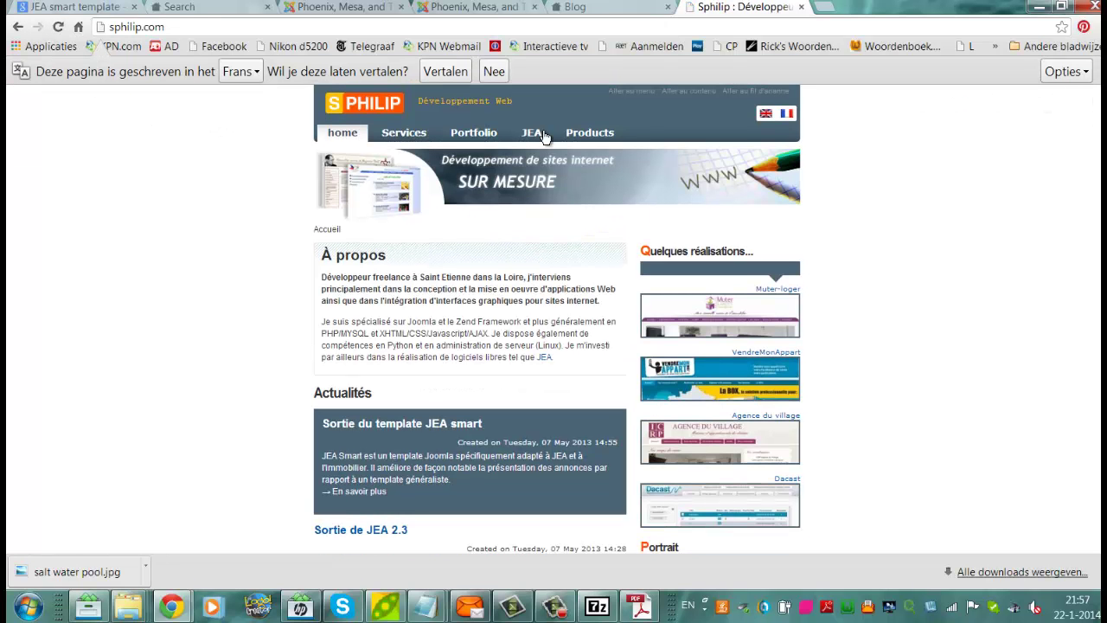
click(535, 155)
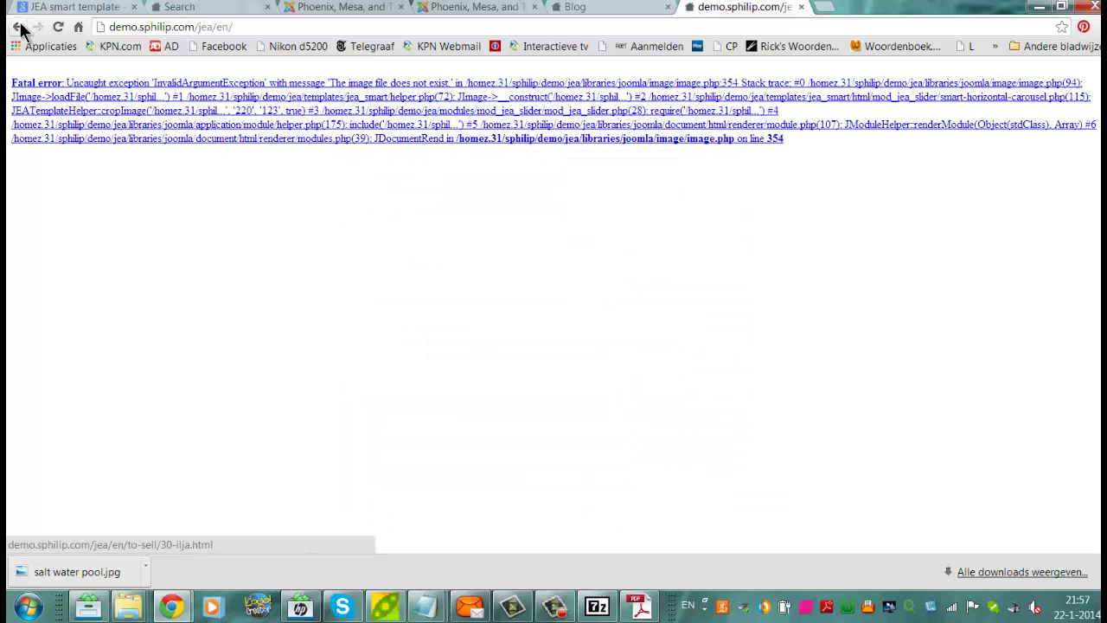
click(23, 28)
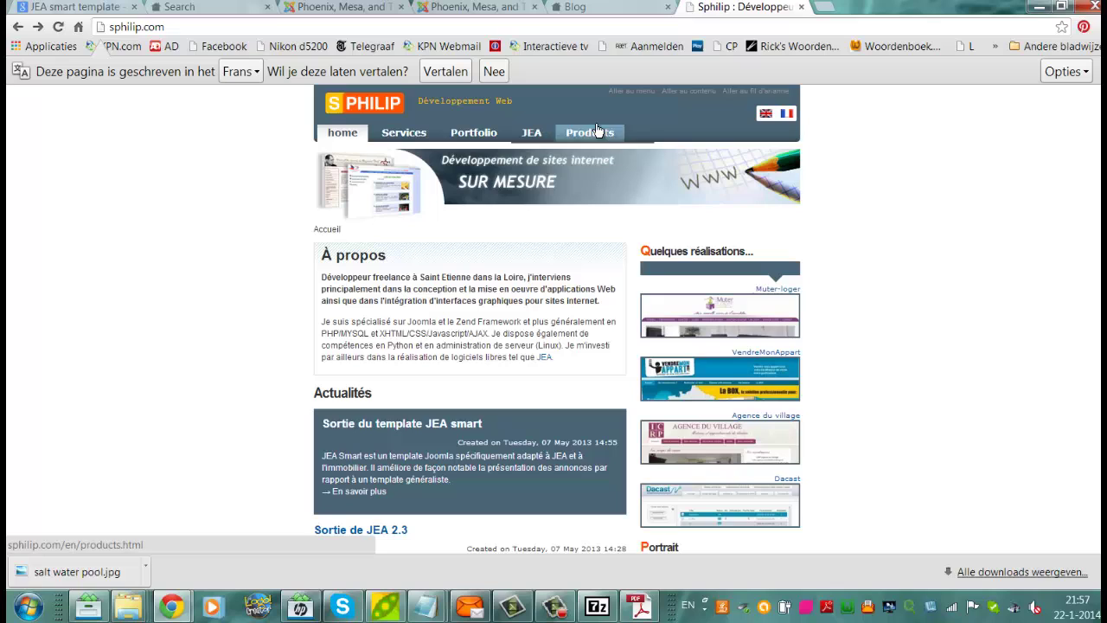
Step: Go to Products > Template JEA Smart and follow its Demo link
click(592, 142)
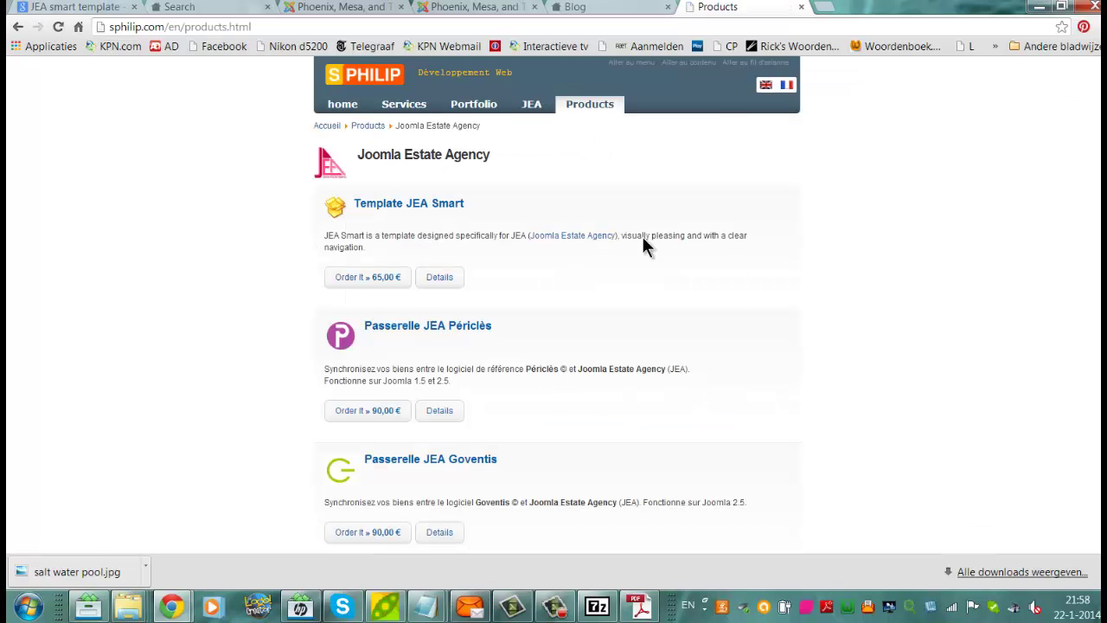
click(373, 205)
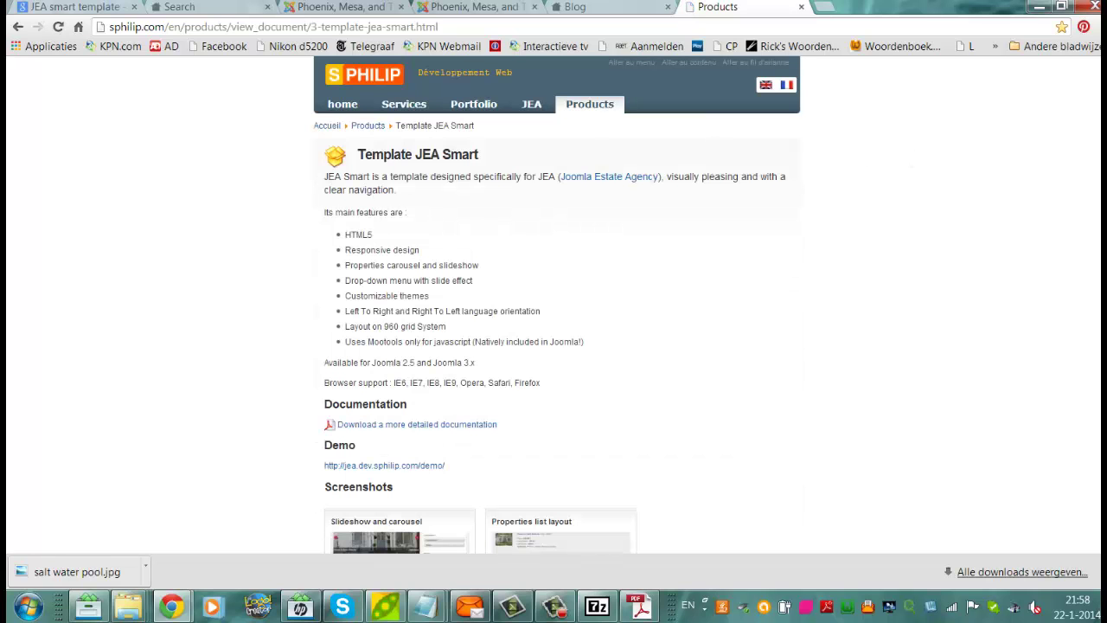
scroll(554, 346, down, 3)
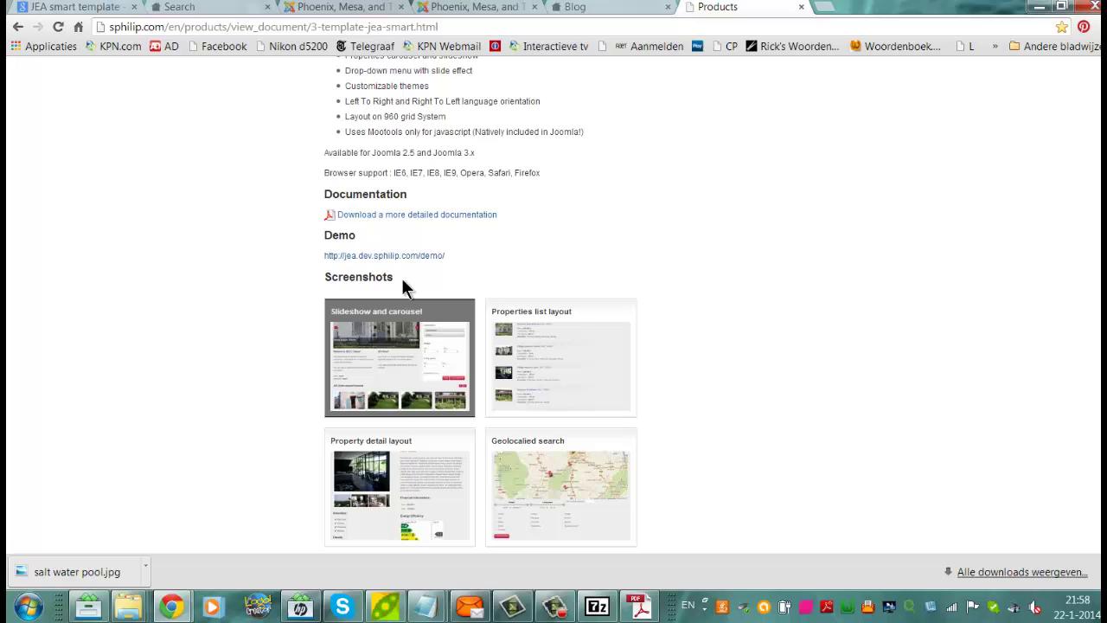
click(400, 257)
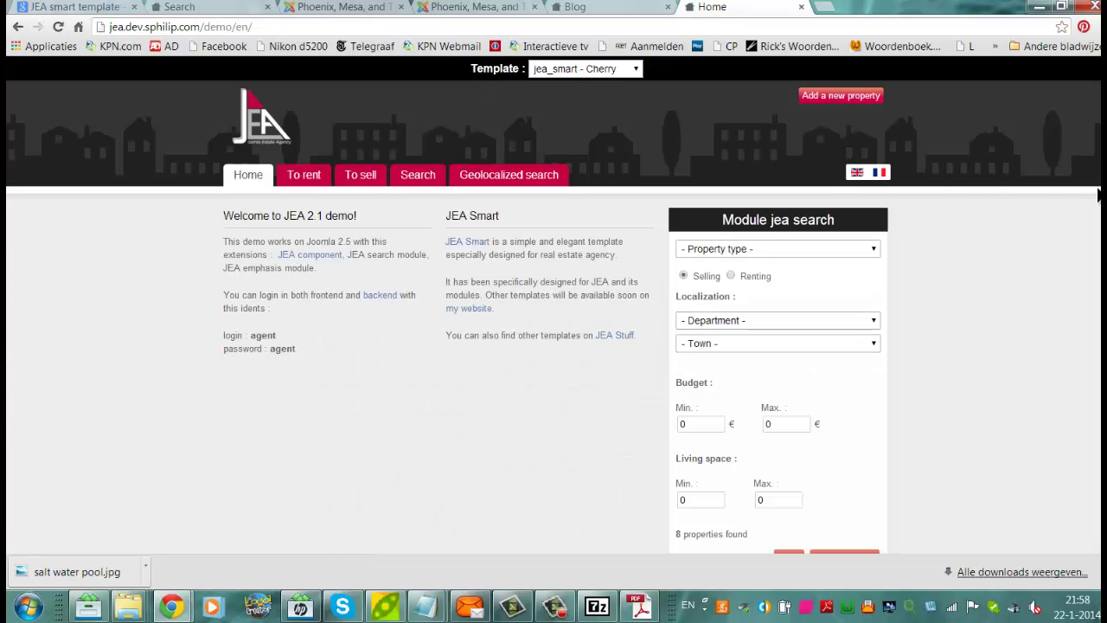
Step: Scroll through the JEA Smart demo's search module, horizontal and vertical sliders, listings and Bottom 1–4 blocks
scroll(553, 346, down, 1)
scroll(554, 346, down, 4)
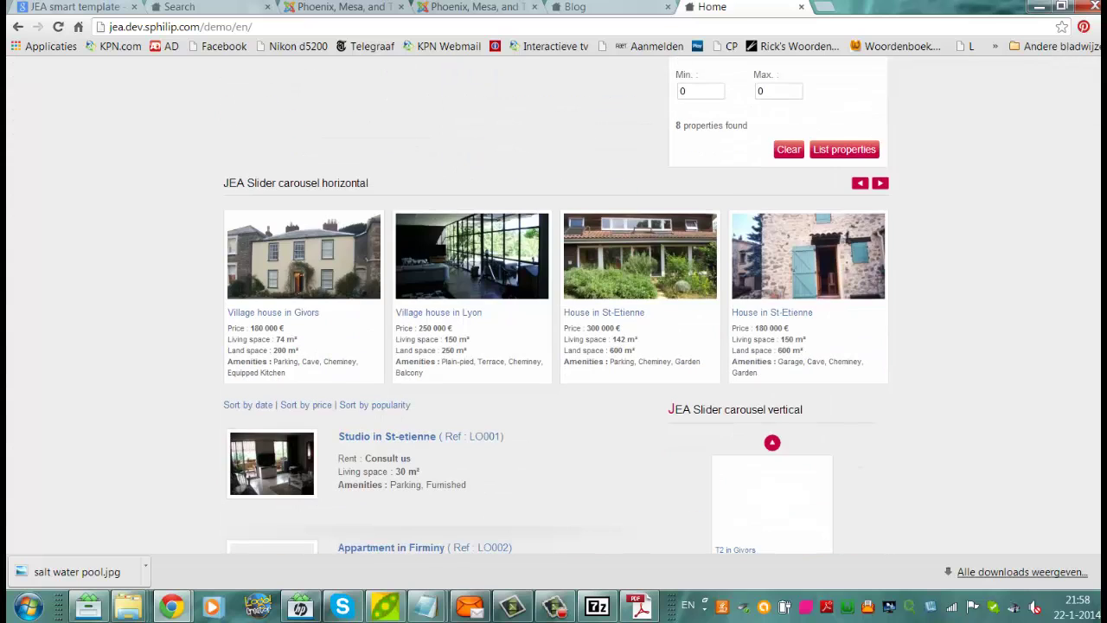
scroll(554, 346, down, 1)
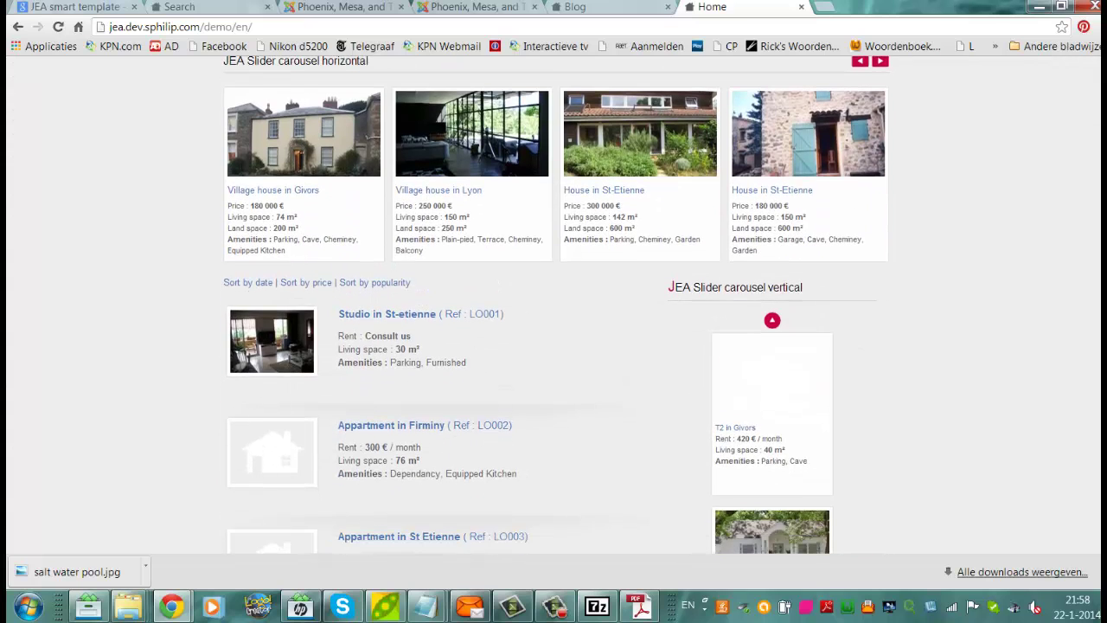
scroll(553, 346, up, 1)
scroll(1043, 232, down, 1)
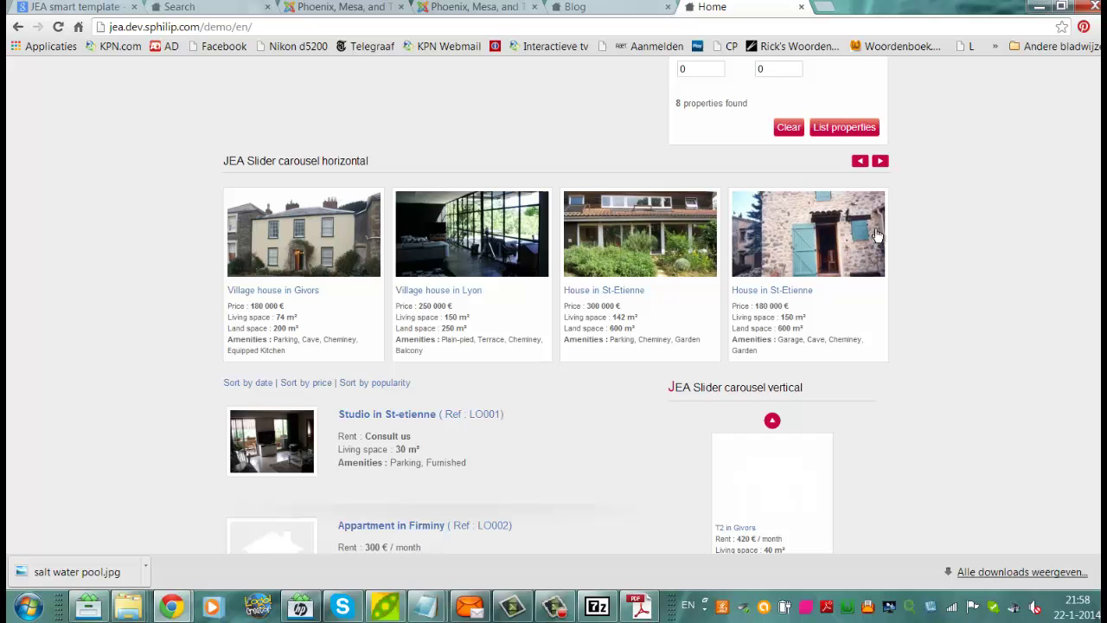
scroll(553, 346, down, 2)
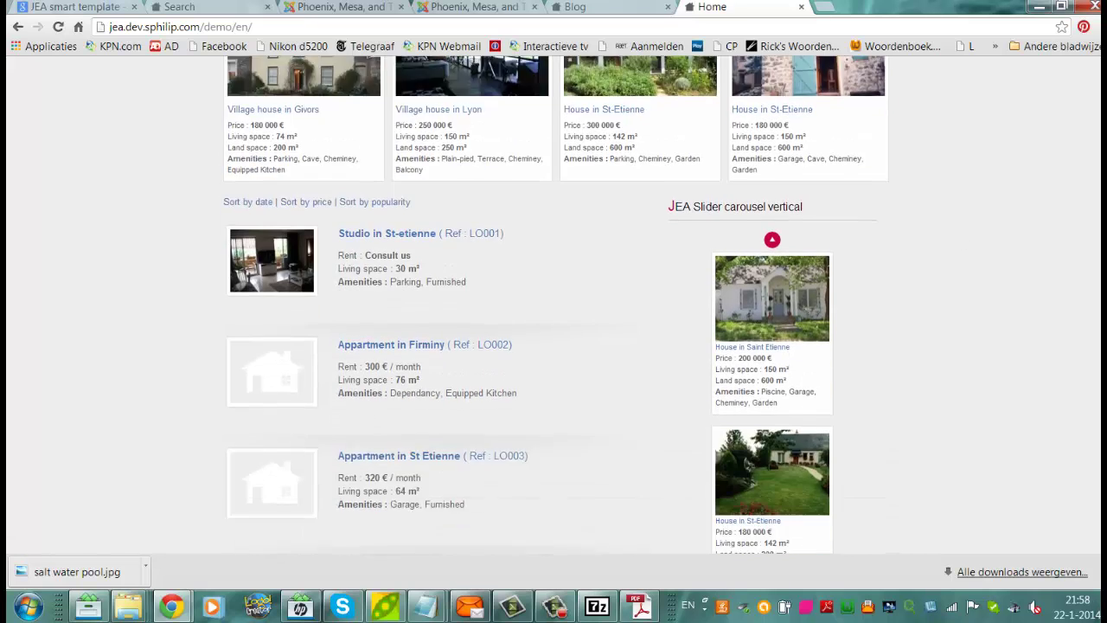
scroll(553, 346, down, 1)
scroll(553, 346, up, 2)
scroll(554, 346, up, 1)
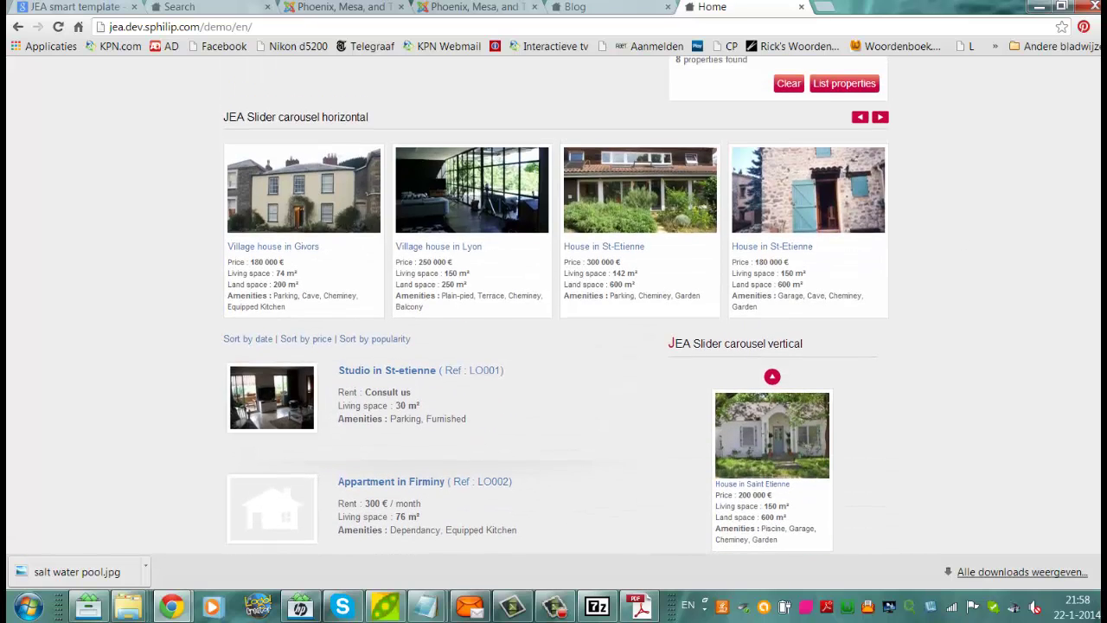
scroll(560, 242, down, 1)
scroll(561, 242, up, 2)
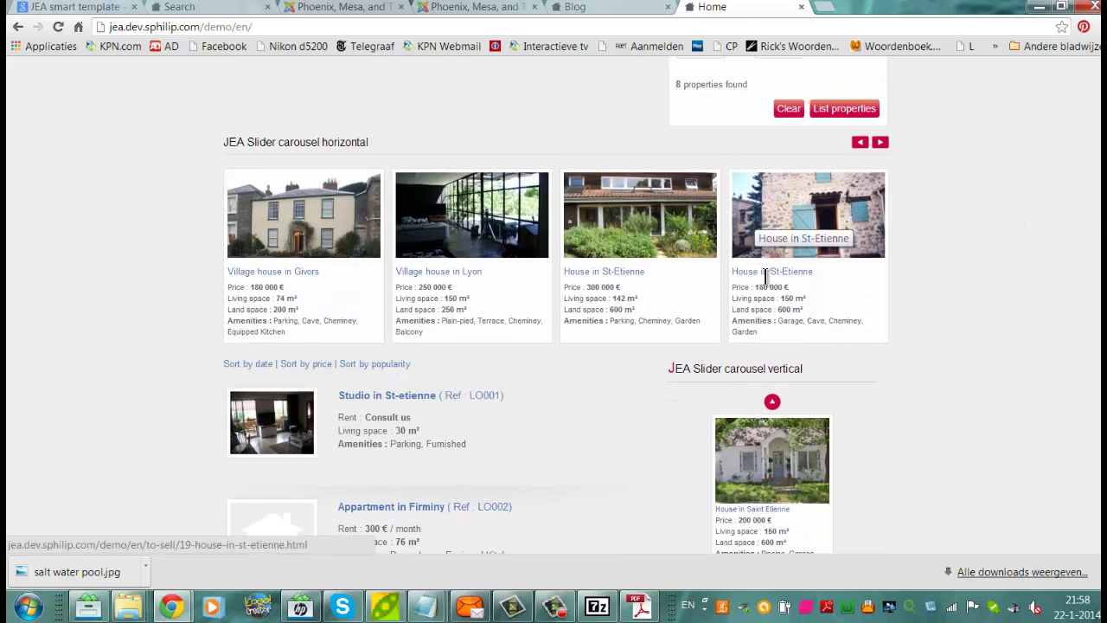
scroll(553, 346, down, 2)
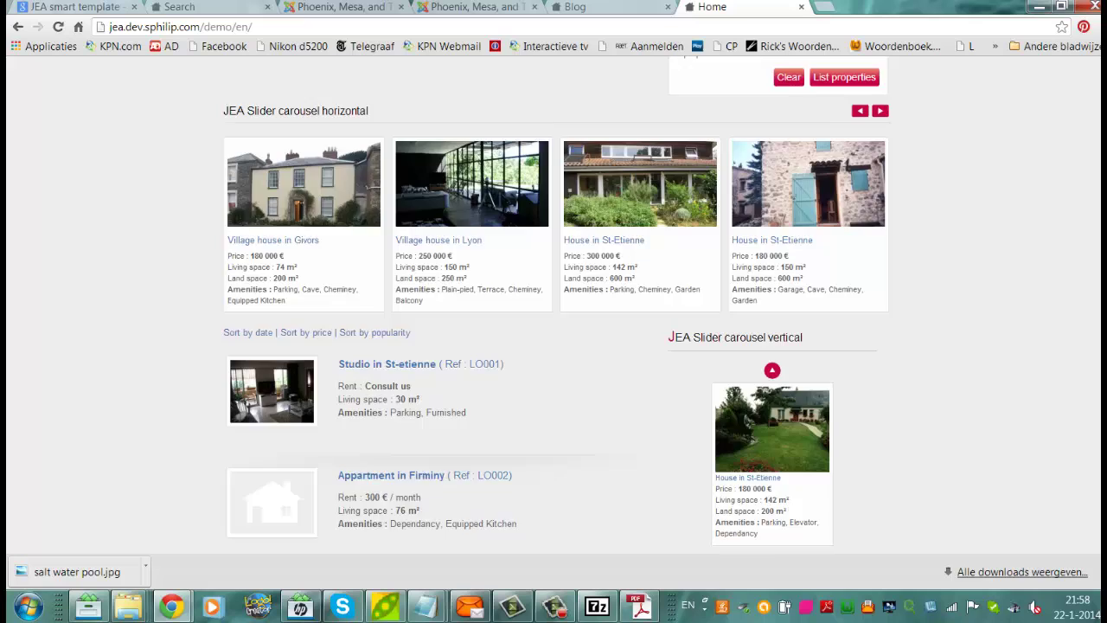
scroll(554, 346, down, 3)
scroll(554, 346, down, 5)
scroll(553, 346, down, 3)
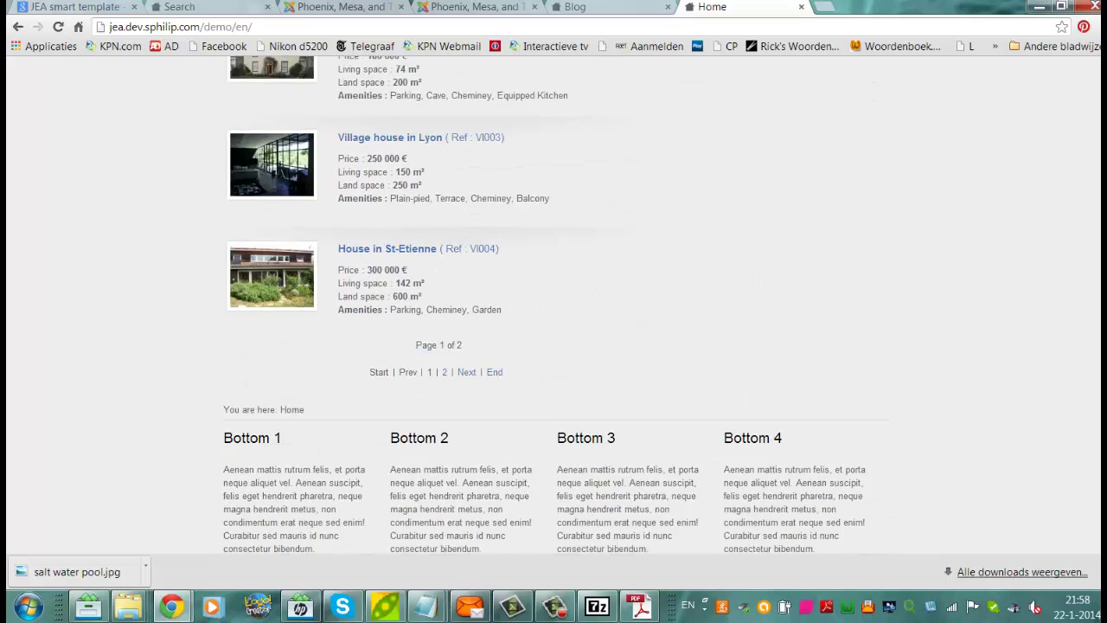
scroll(554, 346, up, 12)
scroll(554, 346, up, 1)
scroll(554, 346, up, 2)
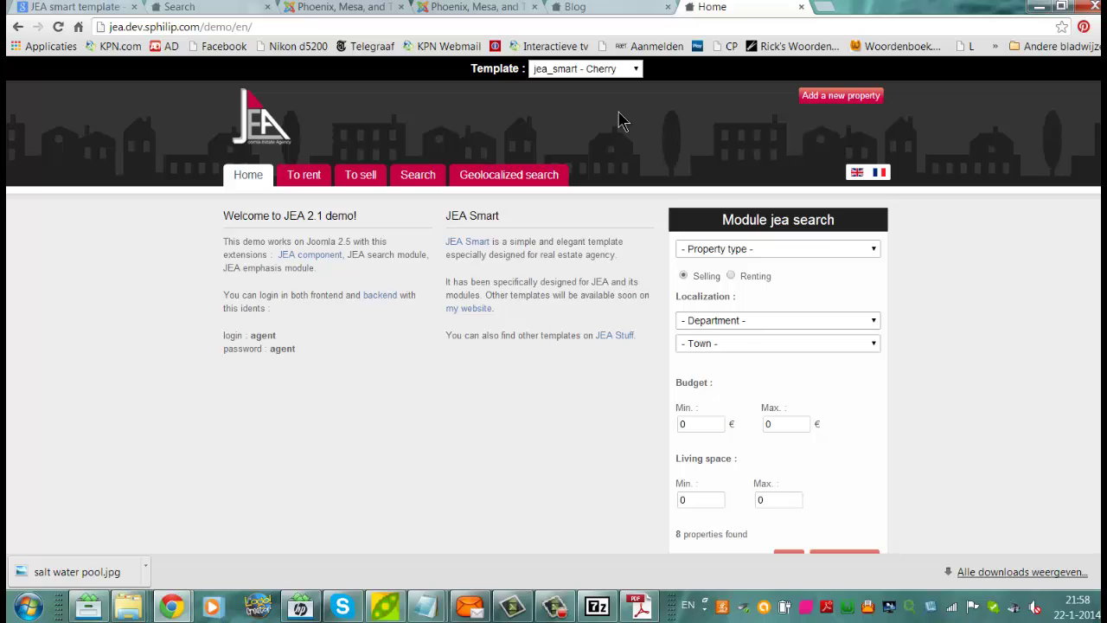
scroll(553, 346, down, 1)
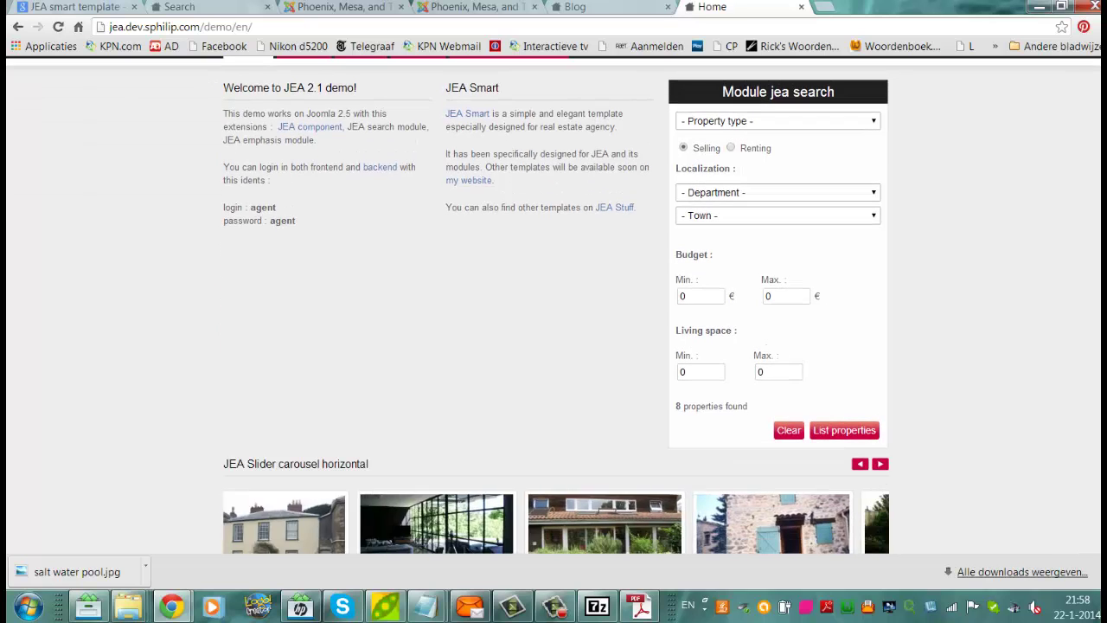
scroll(554, 346, down, 2)
scroll(554, 346, up, 5)
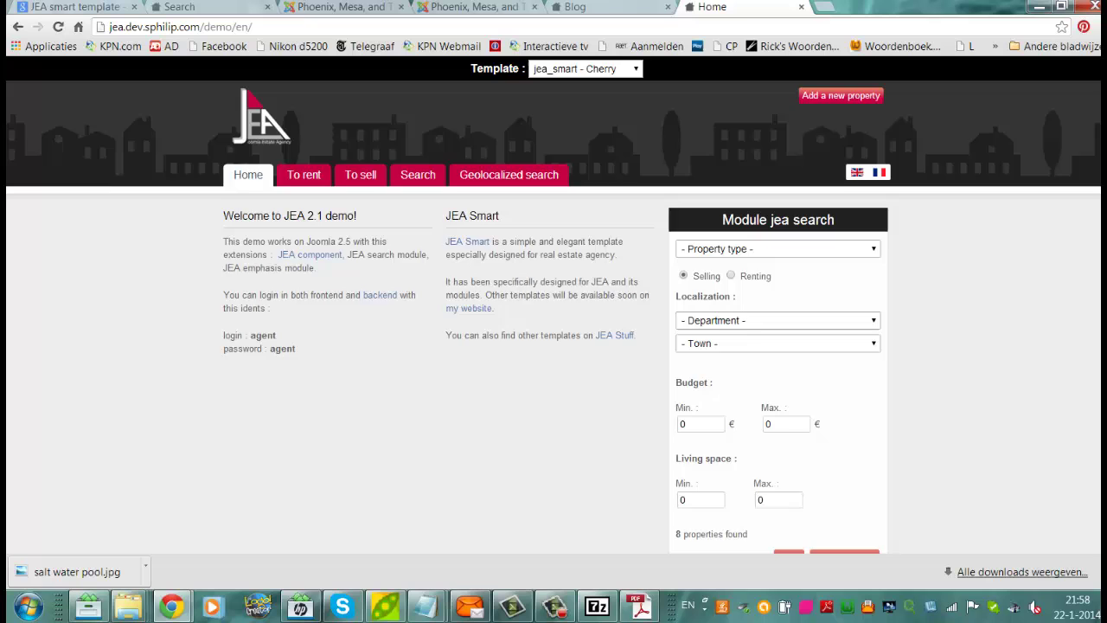
scroll(553, 346, down, 4)
scroll(554, 346, down, 1)
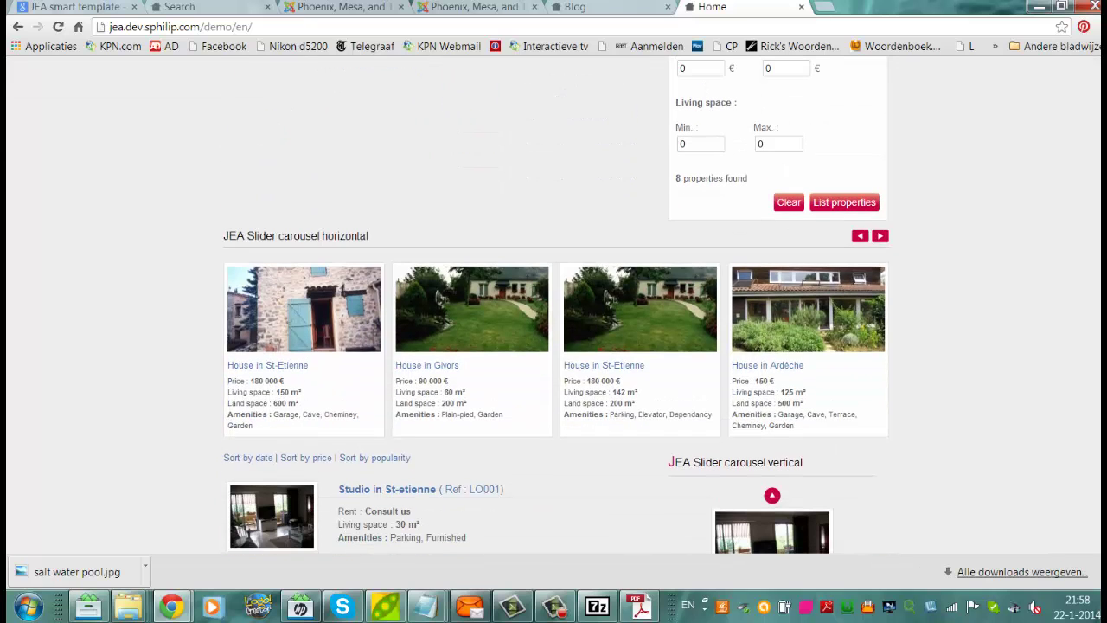